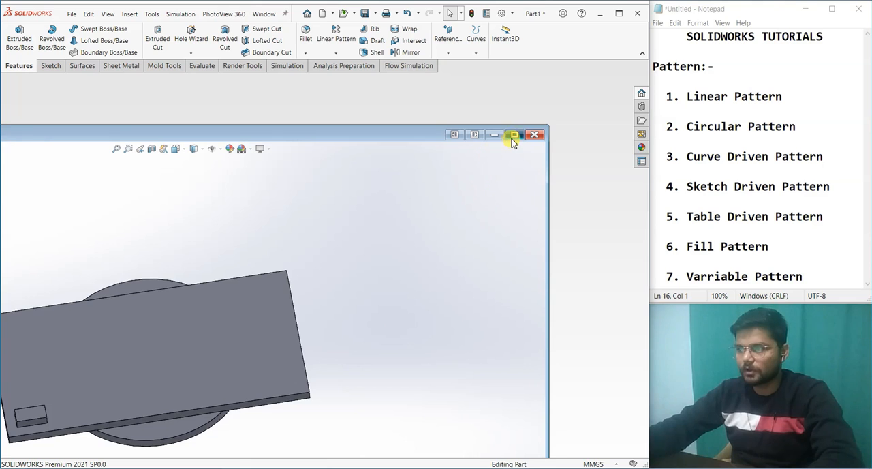
Step: Examine the rectangular plate, its small block and the circular disc with the hole from both sides of the part
middle_click_drag(467, 350, 196, 188)
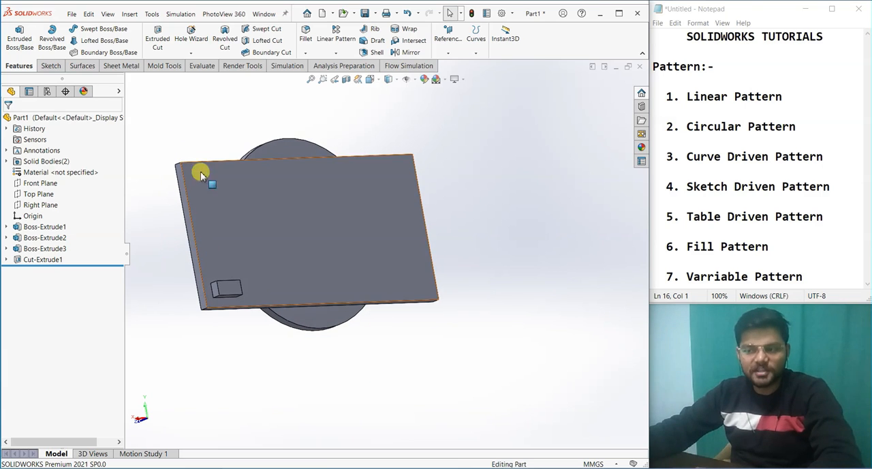
middle_click_drag(249, 282, 340, 229)
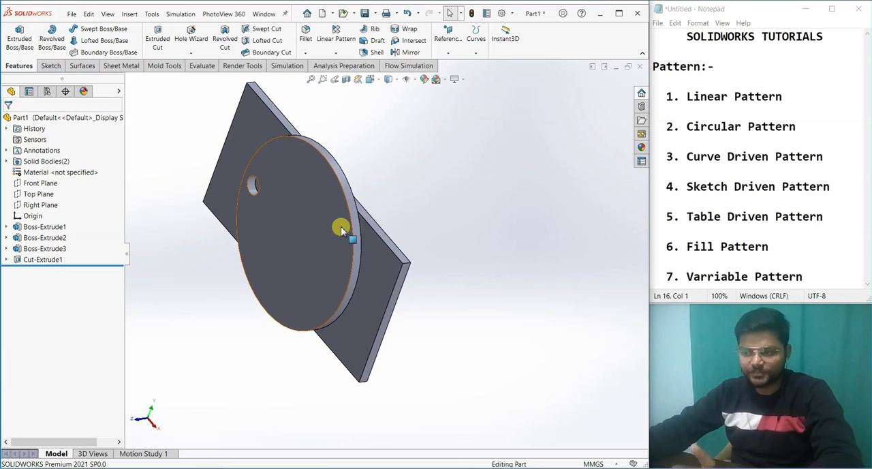
scroll(288, 210, "down", 5)
scroll(233, 176, "up", 4)
middle_click_drag(290, 204, 389, 74)
scroll(482, 397, "down", 3)
middle_click_drag(458, 356, 209, 292)
Step: Highlight Boss-Extrude1, Boss-Extrude2, Boss-Extrude3 and Cut-Extrude1 one after another to identify each feature on the model
left_click(44, 226)
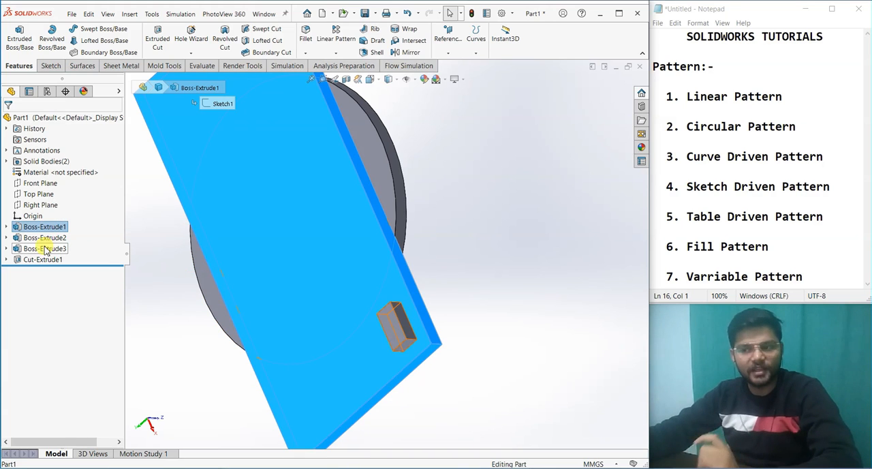
left_click(43, 238)
scroll(191, 243, "up", 3)
left_click(47, 250)
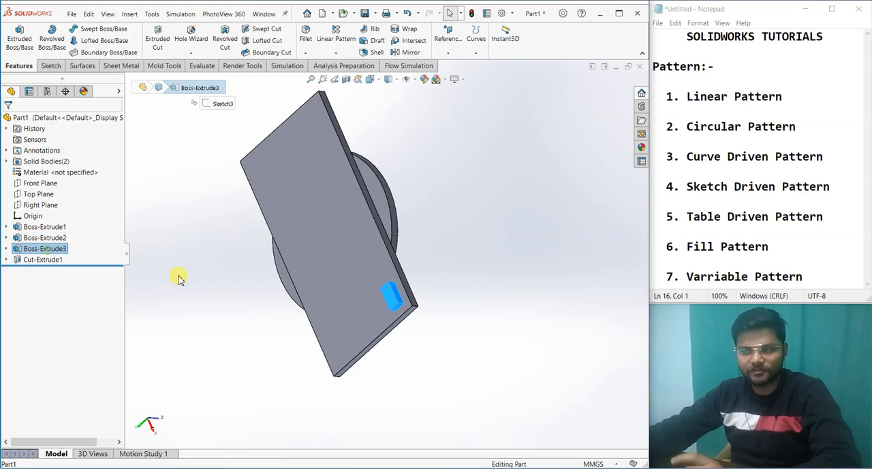
left_click(60, 260)
middle_click_drag(255, 306, 475, 315)
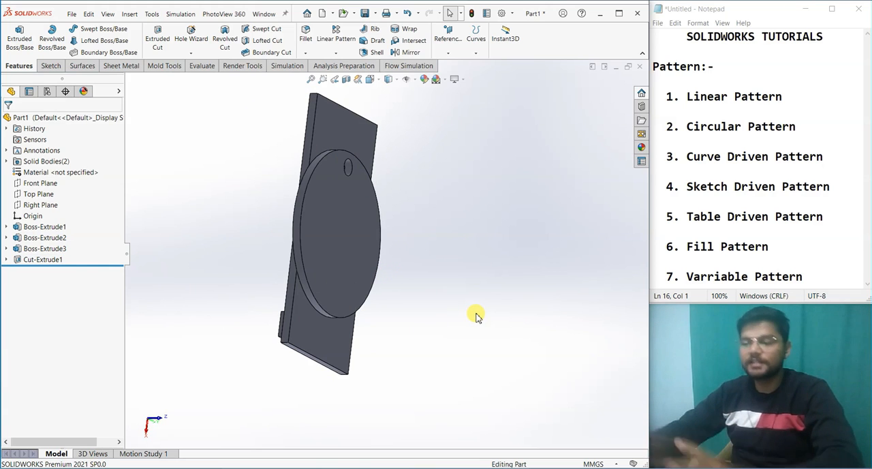
middle_click_drag(232, 273, 301, 313)
scroll(359, 299, "down", 3)
middle_click_drag(360, 300, 302, 295)
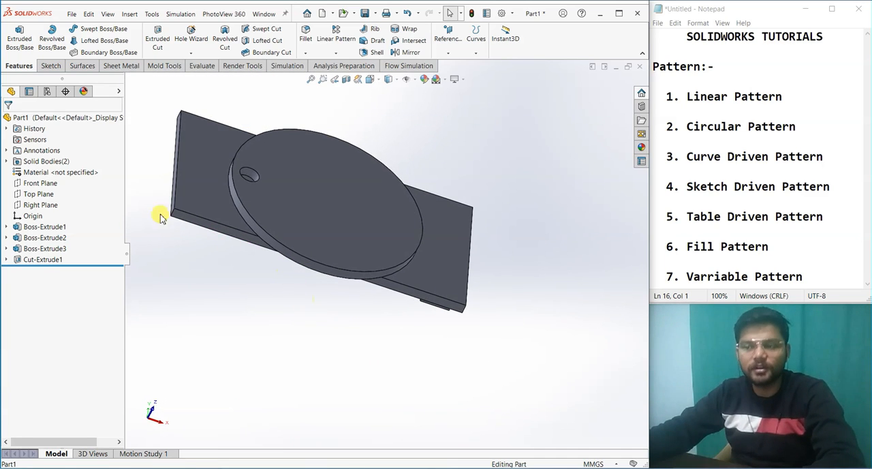
Step: List the part's solid bodies and highlight the Boss-Extrude3 and Cut-Extrude1 bodies to see which geometry each contains
left_click(6, 161)
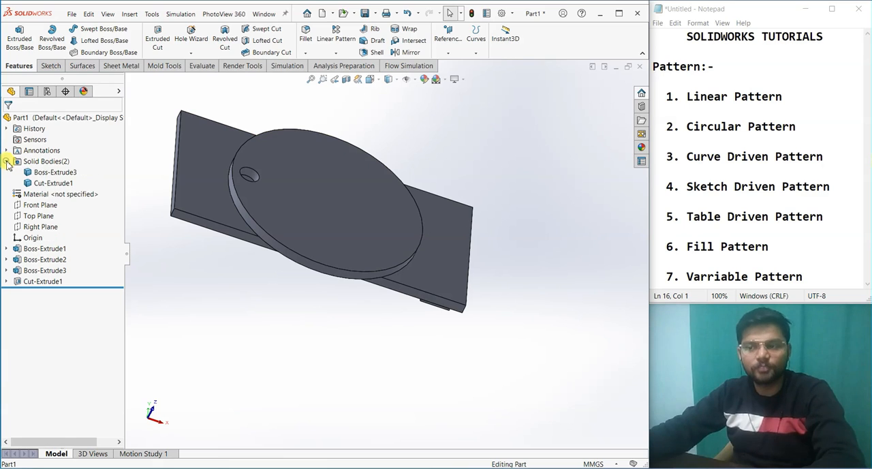
left_click(51, 173)
middle_click_drag(302, 253, 295, 172)
left_click(54, 184)
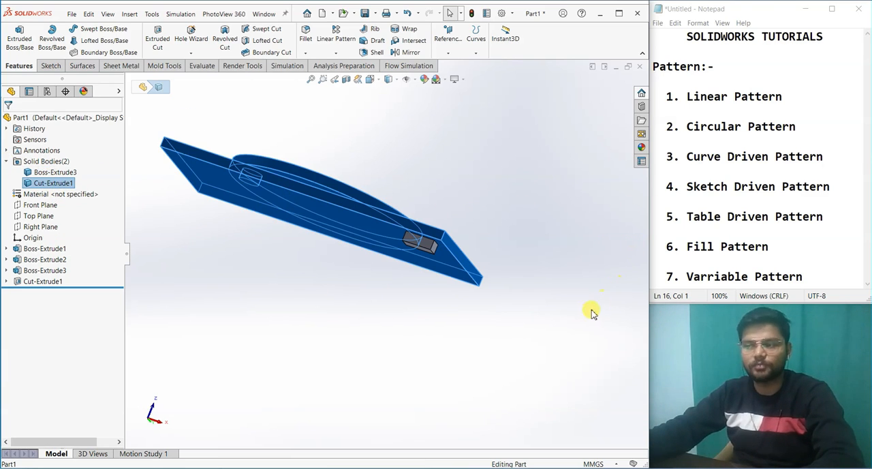
left_click(472, 323)
middle_click_drag(475, 317, 511, 174)
left_click(466, 169)
left_click(518, 269)
mouse_move(518, 269)
middle_mouse_down()
mouse_move(525, 307)
mouse_move(479, 356)
mouse_move(354, 231)
mouse_move(445, 218)
mouse_move(437, 282)
middle_mouse_up()
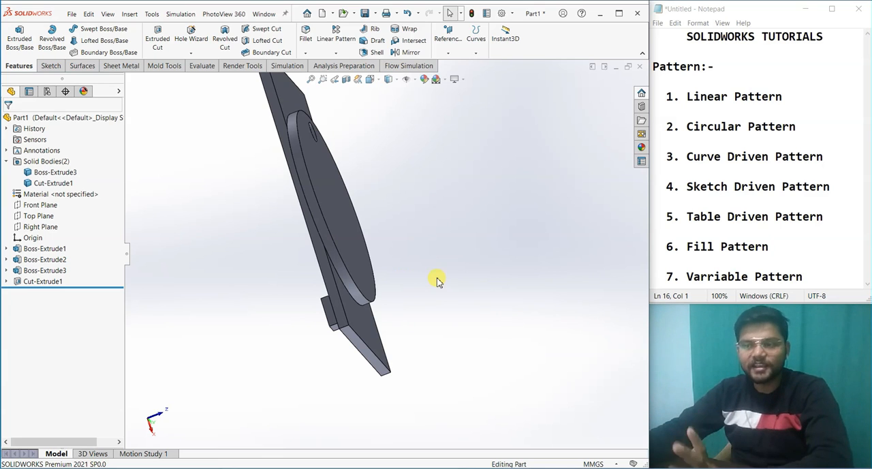
left_click(7, 161)
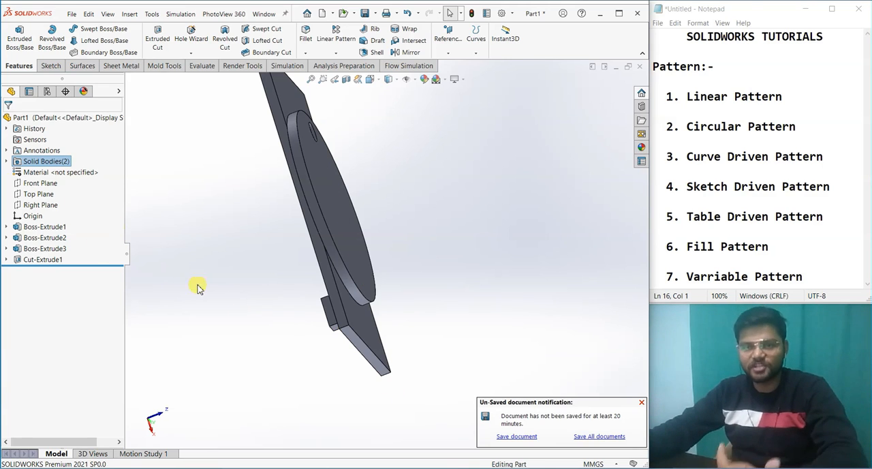
Step: Highlight the rectangular plate's Boss-Extrude1 feature on the model and clear the selection
left_click(44, 237)
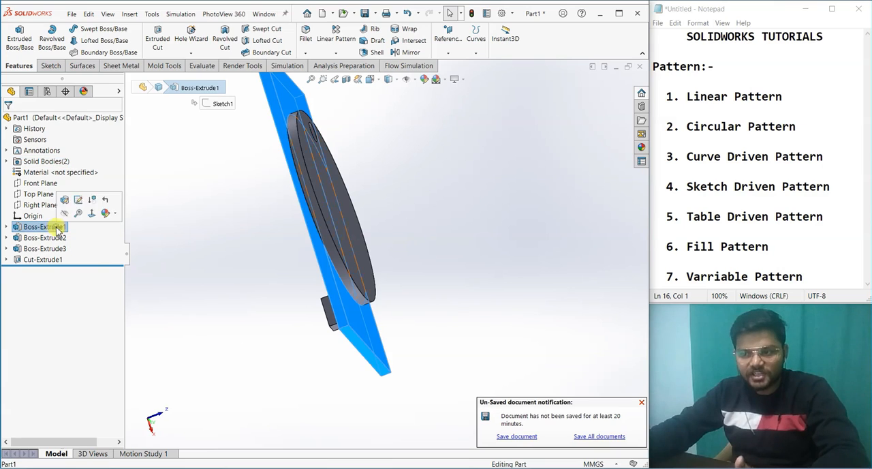
left_click(208, 290)
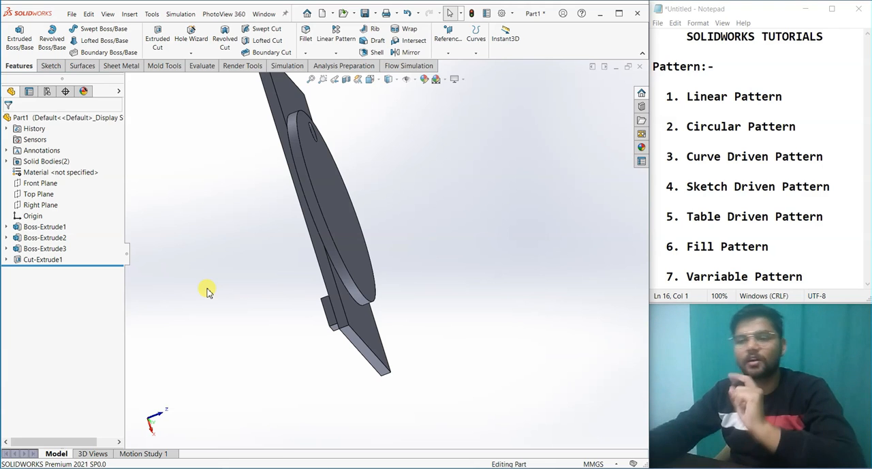
left_click(57, 226)
left_click(210, 271)
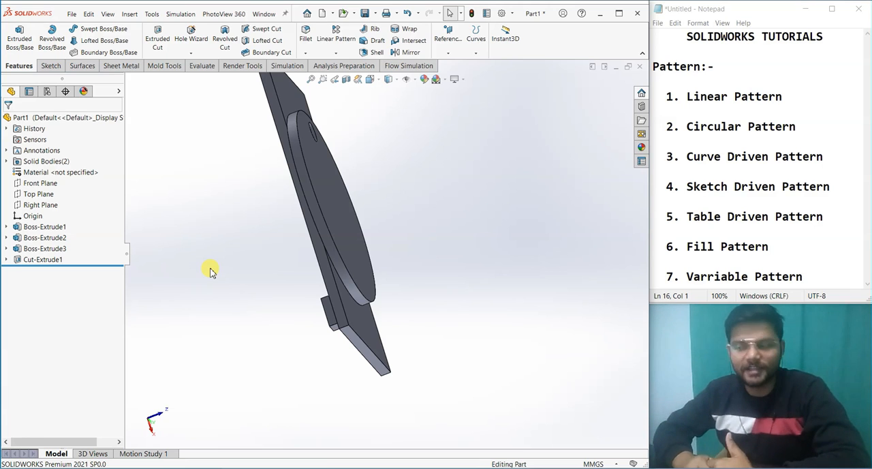
Step: Examine the hole cut through the circular disc, highlighting the hole's wall and the disc's face
middle_click_drag(329, 257, 259, 241)
left_click(330, 225)
middle_click_drag(413, 285, 402, 233)
left_click(450, 293)
scroll(402, 221, "down", 4)
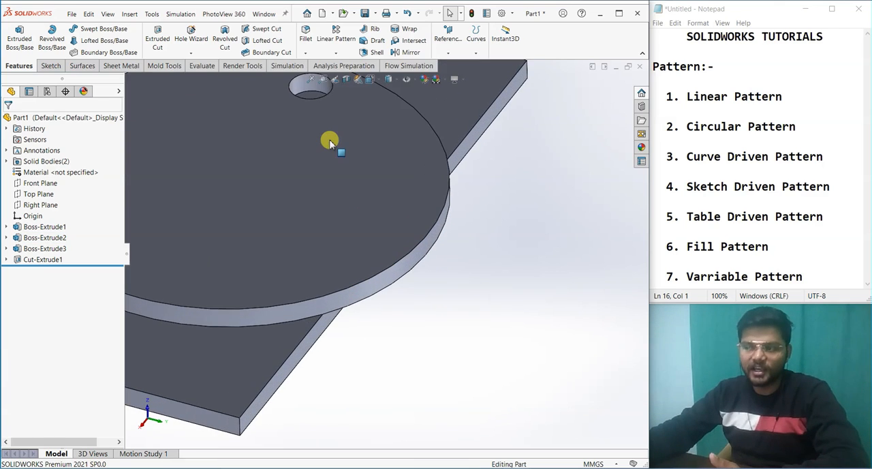
scroll(333, 144, "up", 4)
scroll(365, 206, "down", 3)
left_click(364, 213)
left_click(549, 413)
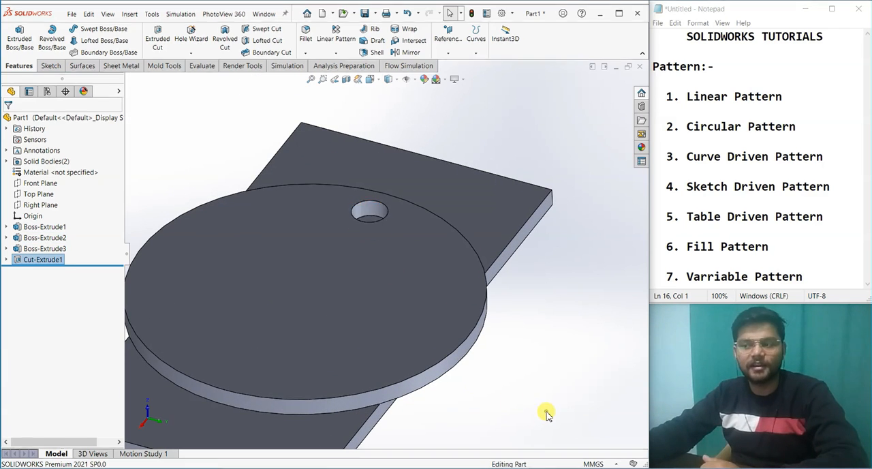
left_click(368, 213)
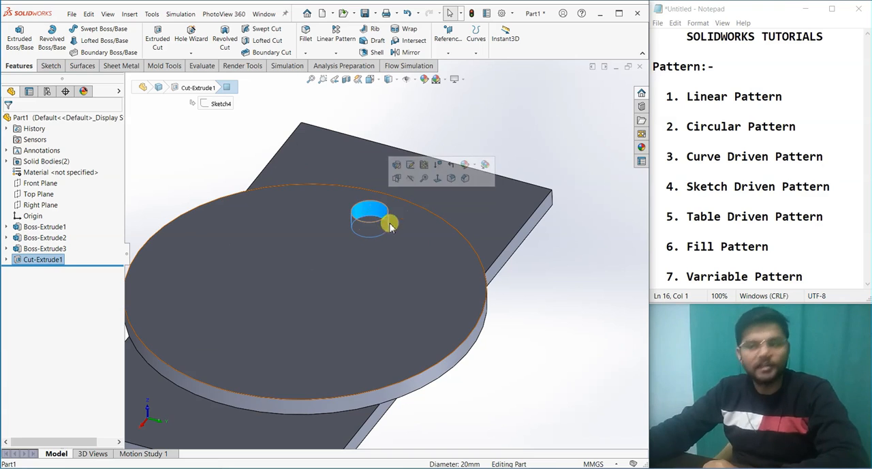
left_click(533, 336)
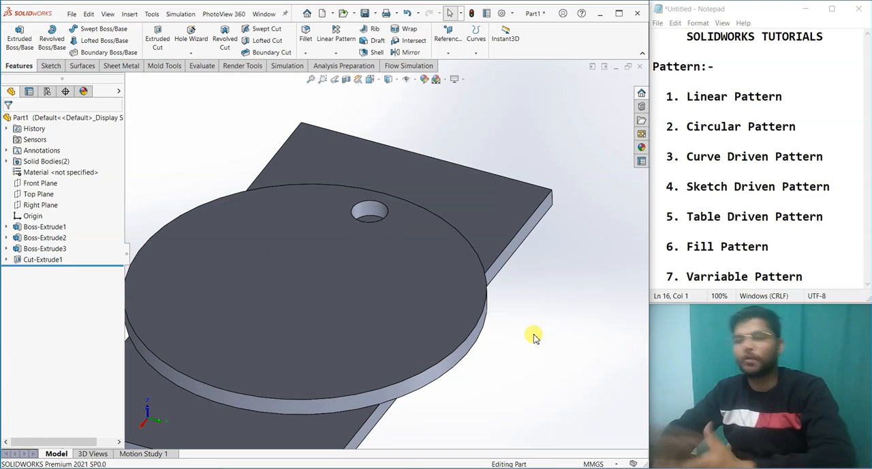
left_click(453, 332)
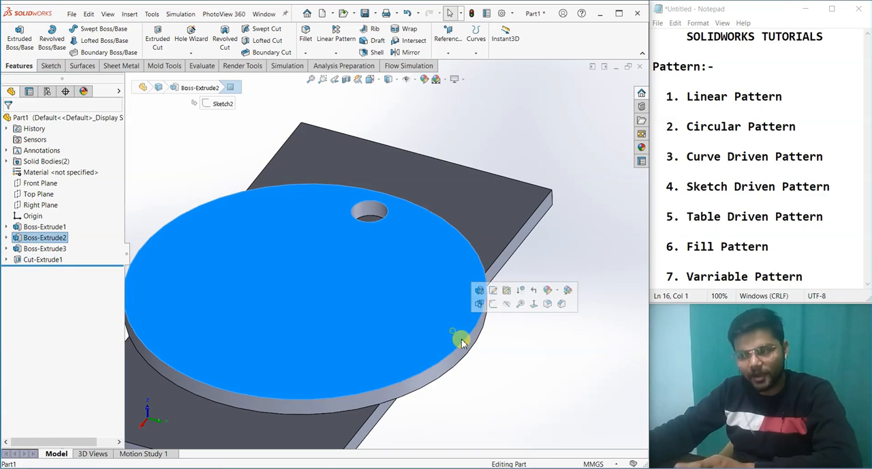
left_click(381, 220)
left_click(514, 383)
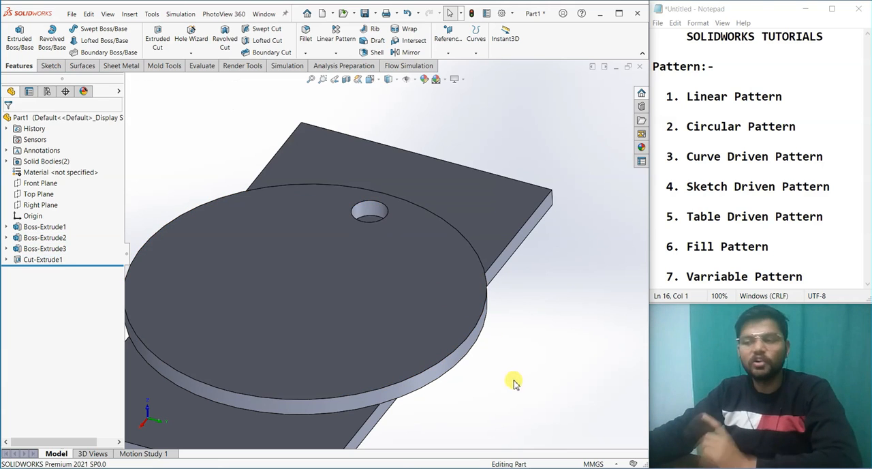
left_click(367, 209)
left_click(519, 370)
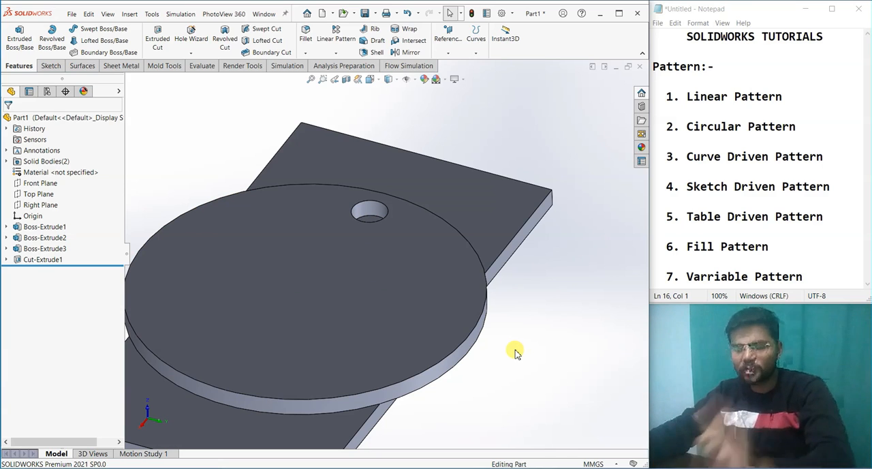
Step: Examine the small rectangular block at the corner of the plate and highlight the plate face it stands on
scroll(516, 350, "up", 2)
middle_click_drag(516, 342, 504, 375)
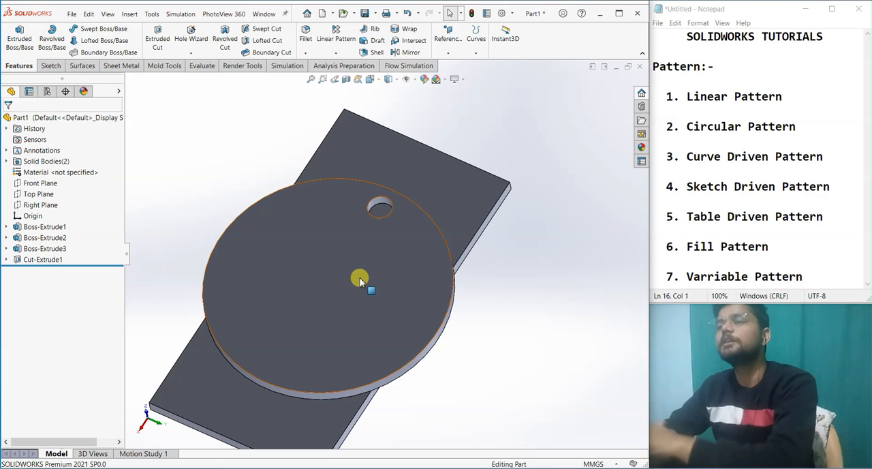
mouse_move(360, 276)
middle_mouse_down()
mouse_move(428, 309)
mouse_move(325, 246)
mouse_move(356, 290)
middle_mouse_up()
scroll(356, 315, "down", 3)
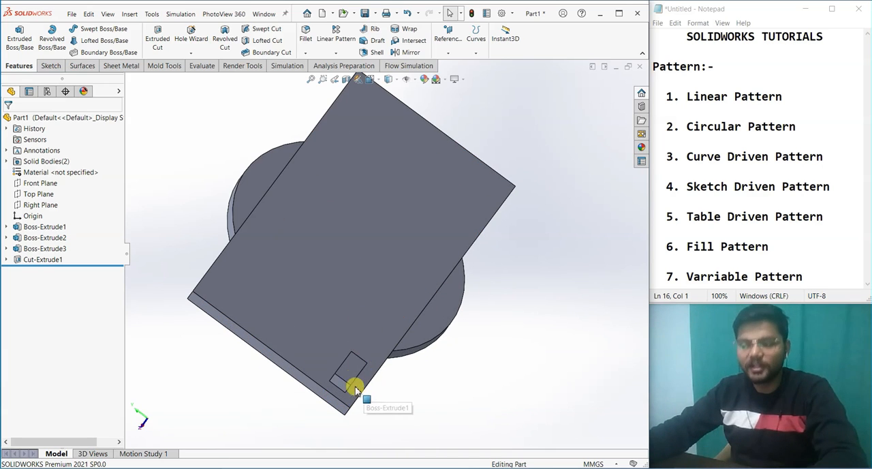
left_click(353, 379)
middle_click_drag(432, 389, 399, 331)
left_click(390, 376)
scroll(294, 339, "down", 4)
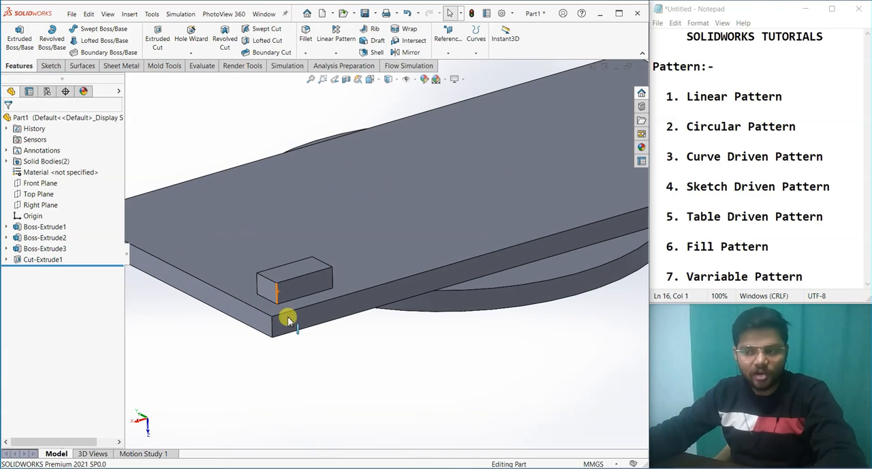
scroll(332, 247, "up", 2)
left_click(368, 239)
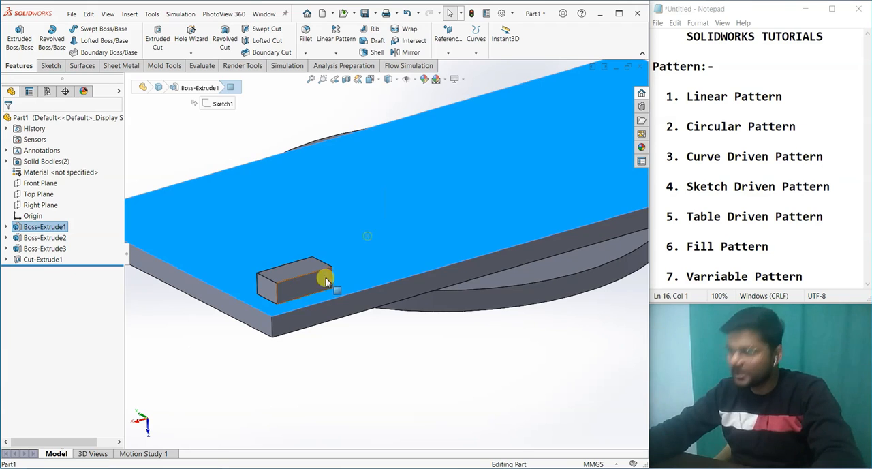
left_click(380, 363)
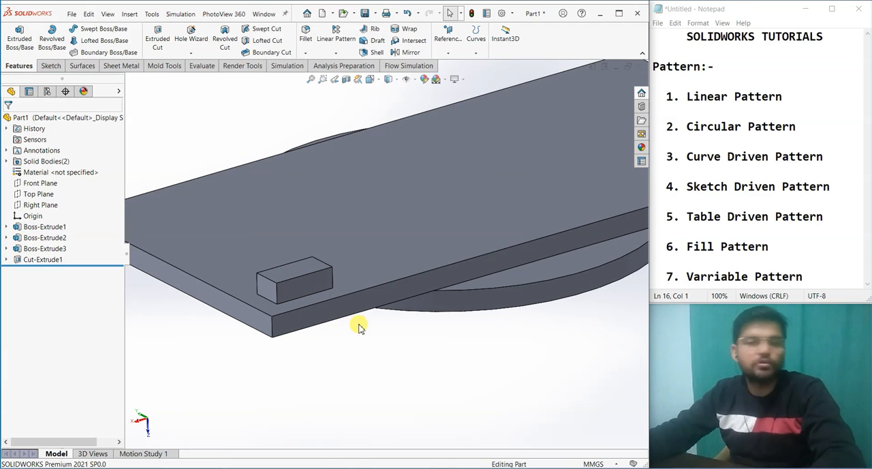
Step: Edit the small block's Boss-Extrude3 feature to merge its result with the plate
right_click(45, 250)
left_click(45, 219)
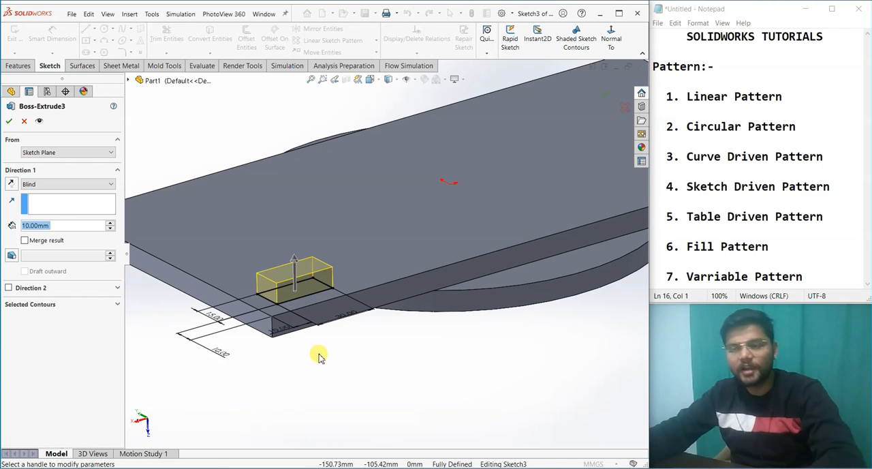
left_click(24, 241)
left_click(9, 120)
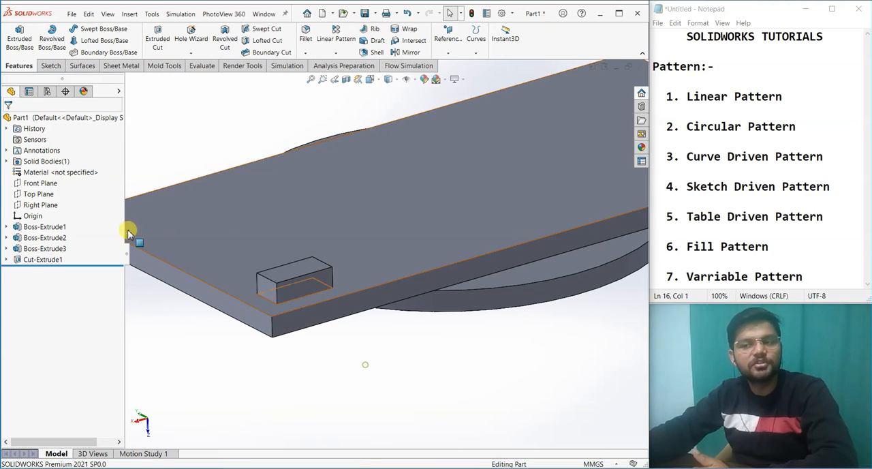
Step: Check the list of solid bodies and inspect the small block and the plate face beneath it
left_click(7, 161)
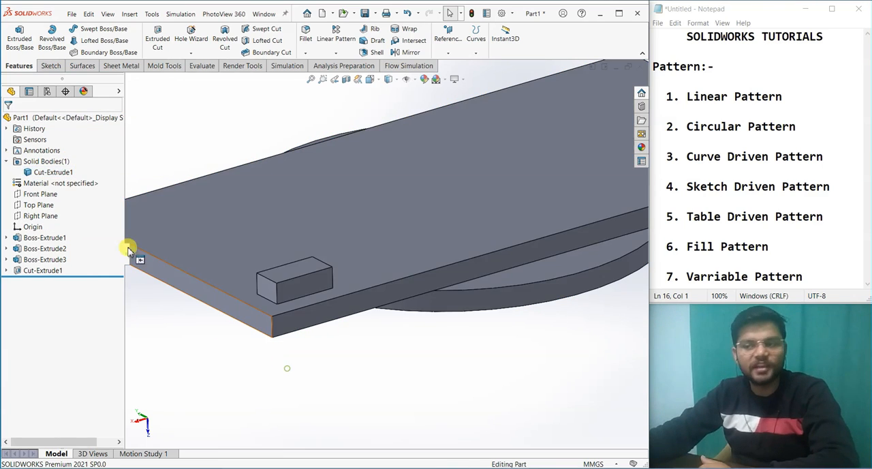
left_click(6, 161)
left_click(296, 289)
left_click(440, 229)
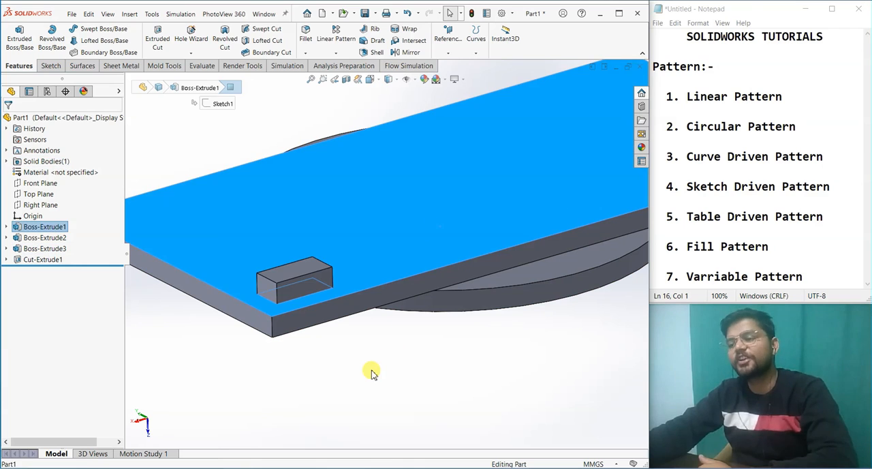
left_click(371, 372)
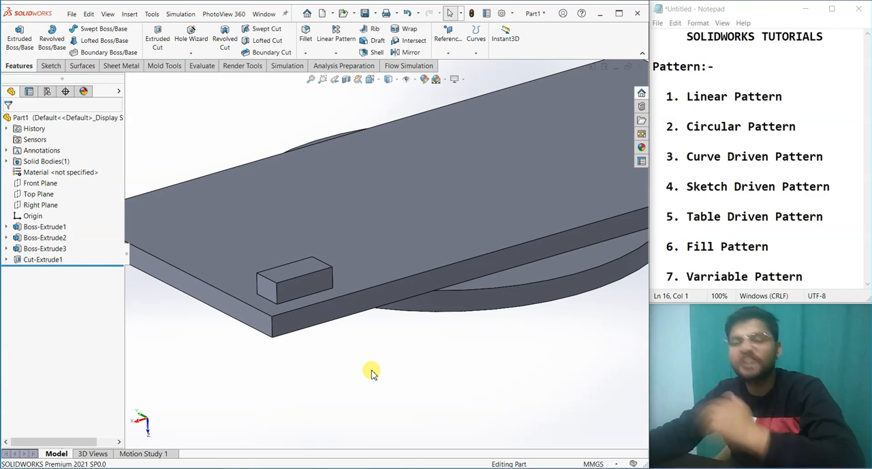
Step: Edit the small block's Boss-Extrude3 feature so its result is not merged with the plate
right_click(37, 248)
left_click(45, 222)
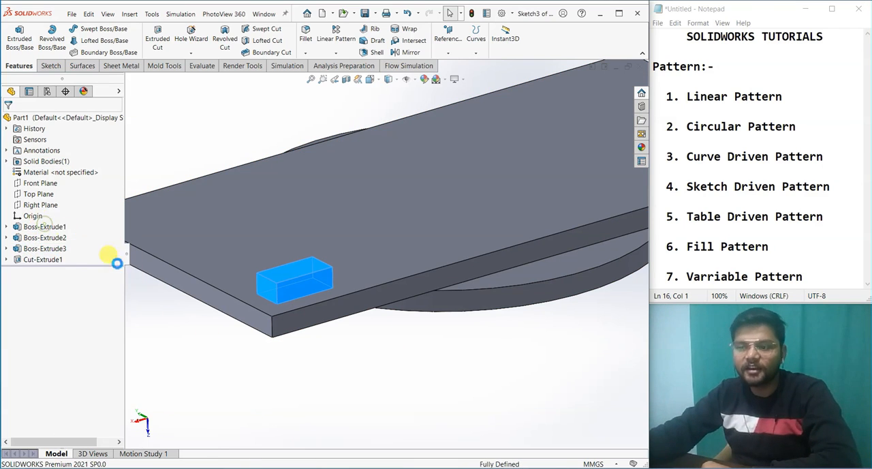
left_click(26, 241)
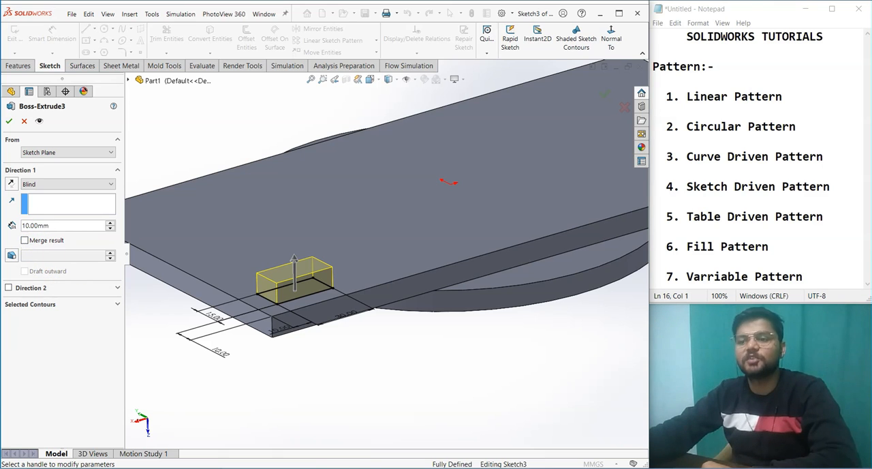
left_click(8, 122)
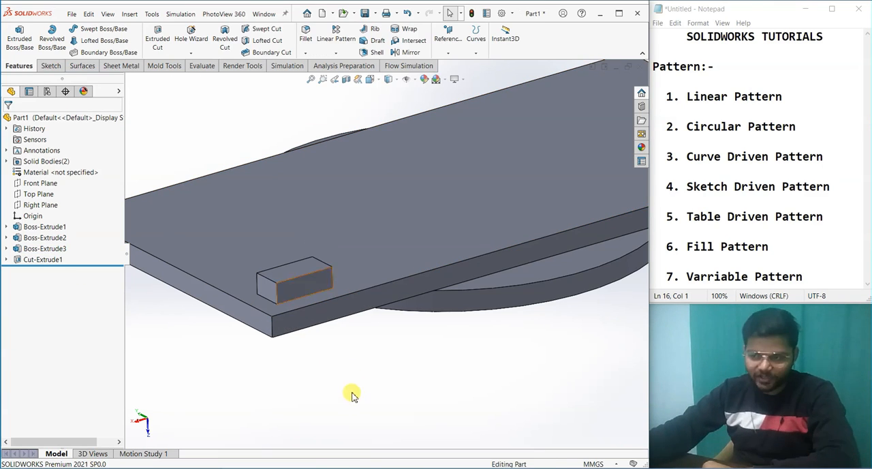
Step: Highlight the small block's top face and the plate's face in turn to compare the two separate bodies
left_click(306, 272)
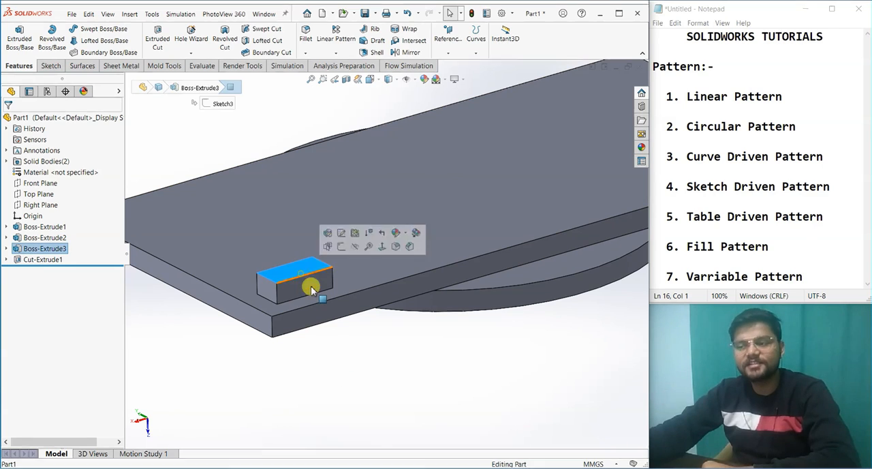
left_click(367, 409)
left_click(379, 266)
left_click(393, 383)
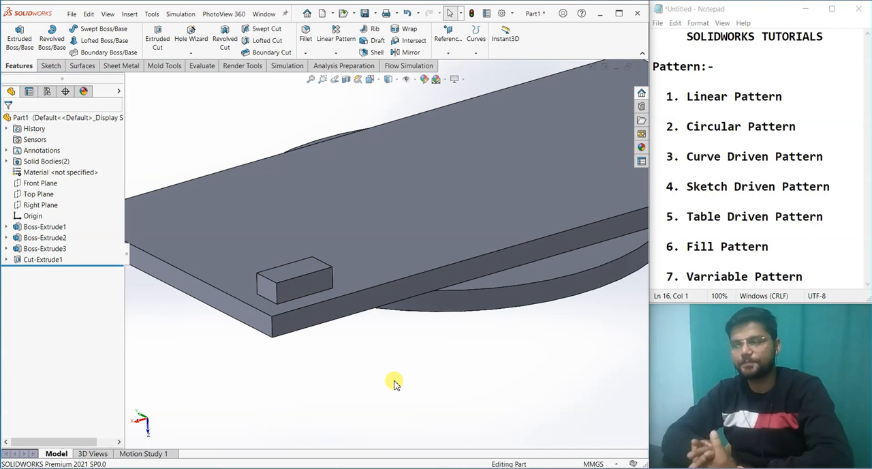
Step: Review the Linear Pattern settings for directions, features and faces, bodies and feature scope without creating a pattern
scroll(394, 382, "up", 5)
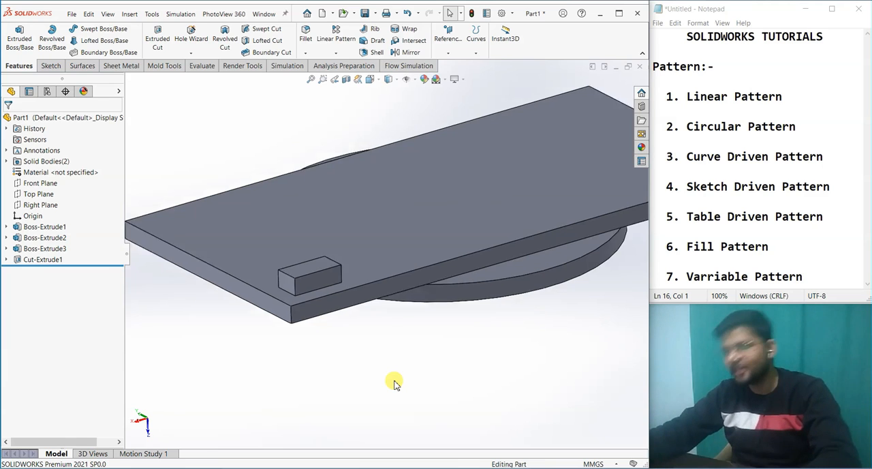
middle_click_drag(429, 336, 436, 382)
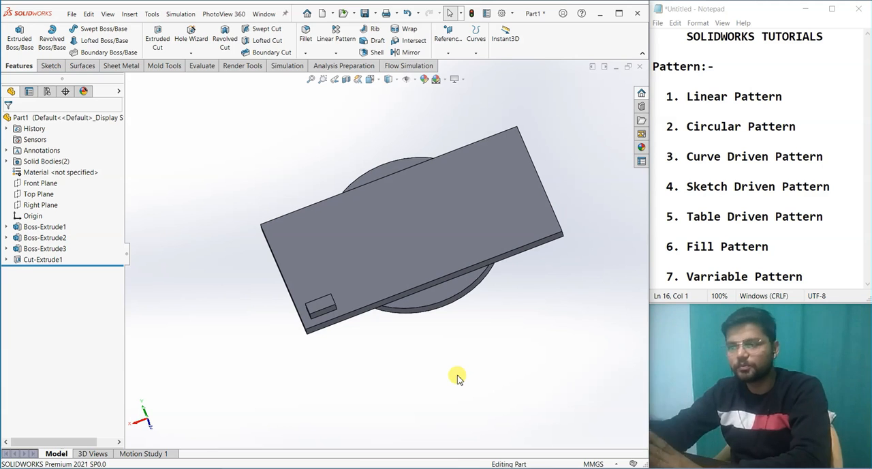
left_click(341, 34)
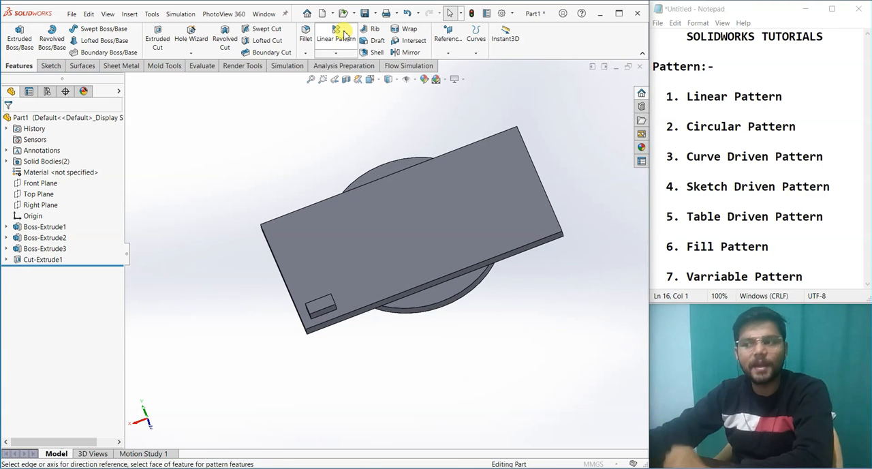
left_click_drag(117, 204, 120, 276)
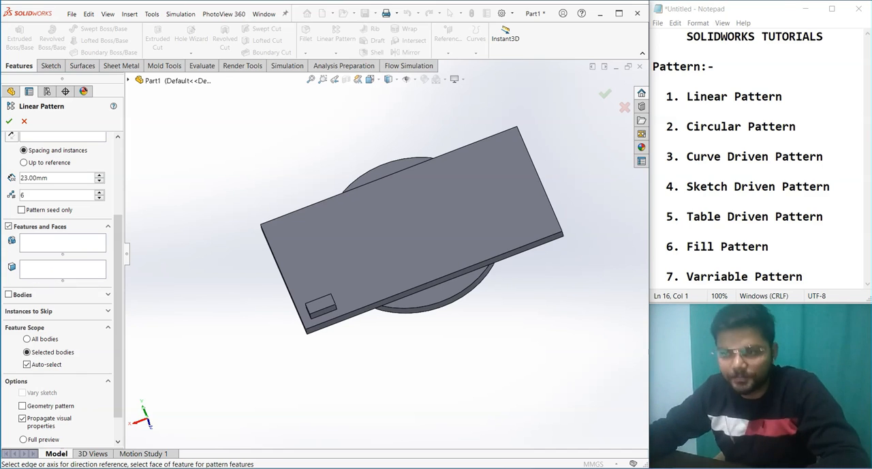
left_click(23, 119)
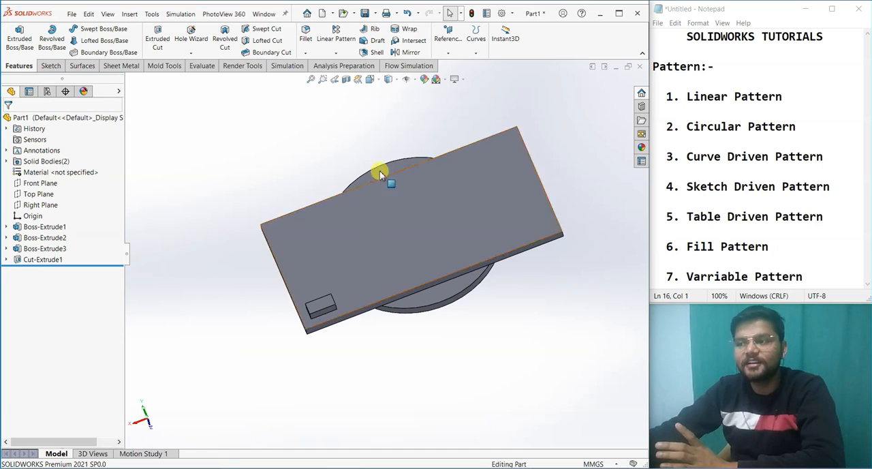
Step: Start a linear pattern, compare its feature and body seed options, and choose the disc's hole as the feature to pattern
left_click(345, 42)
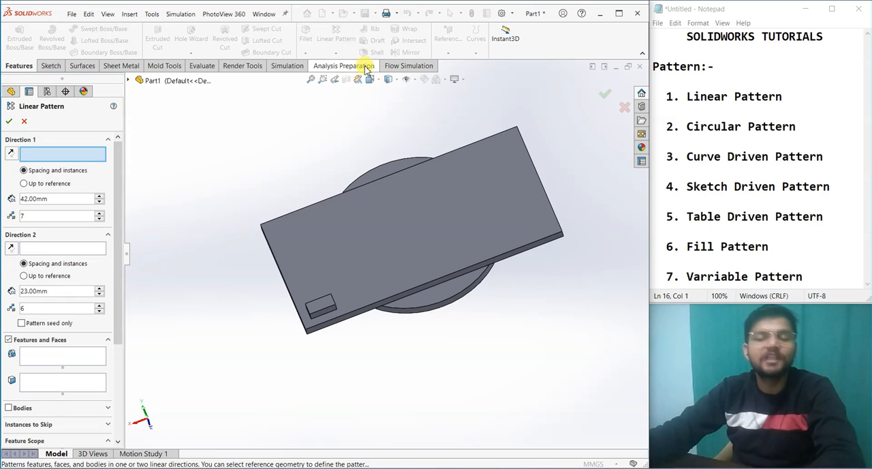
left_click(26, 357)
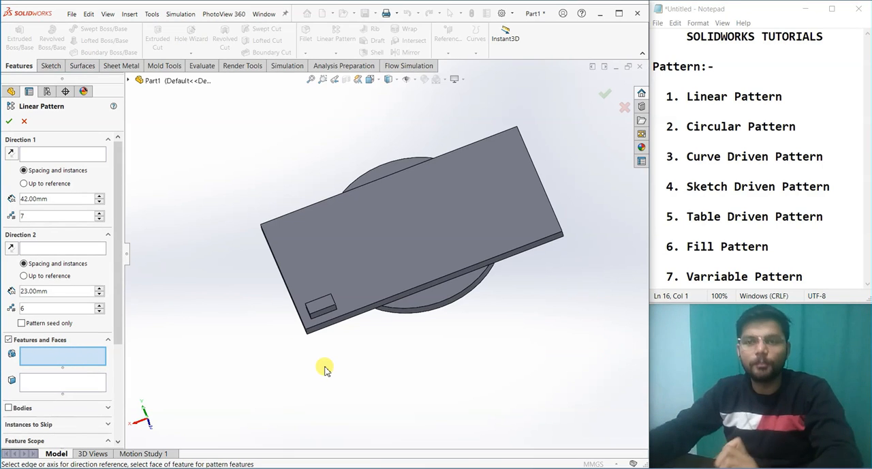
middle_click_drag(342, 368, 352, 366)
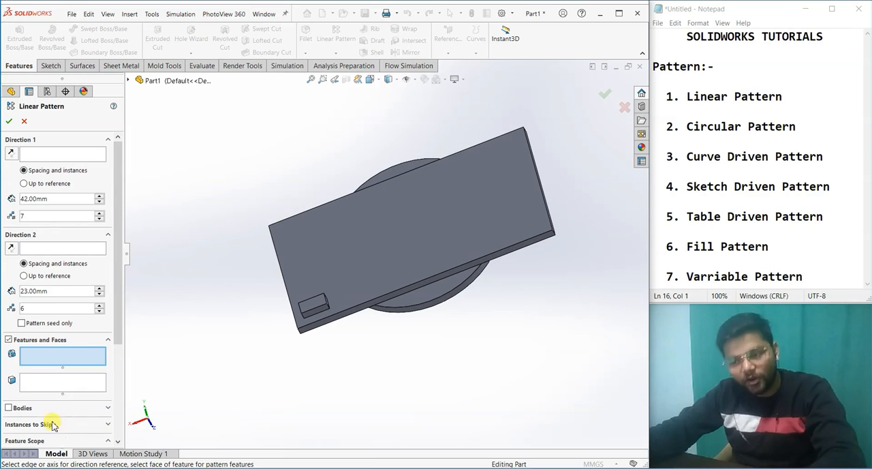
left_click(23, 407)
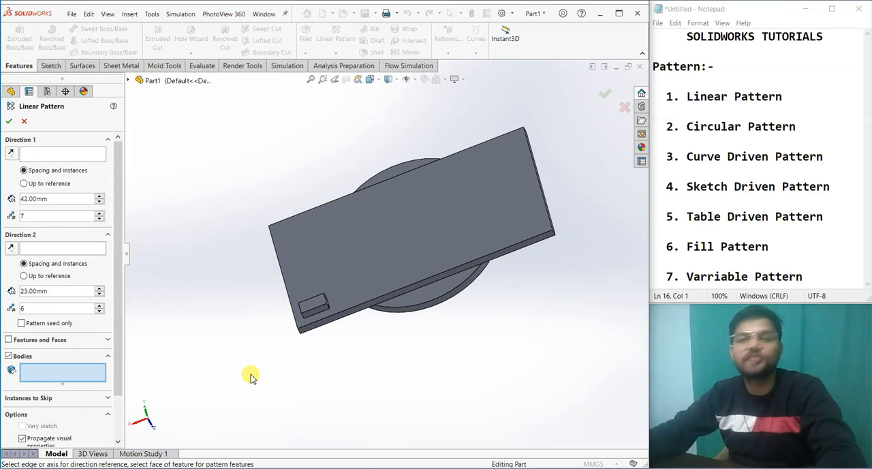
left_click(20, 342)
middle_click_drag(435, 364, 238, 313)
middle_click_drag(335, 230, 410, 197)
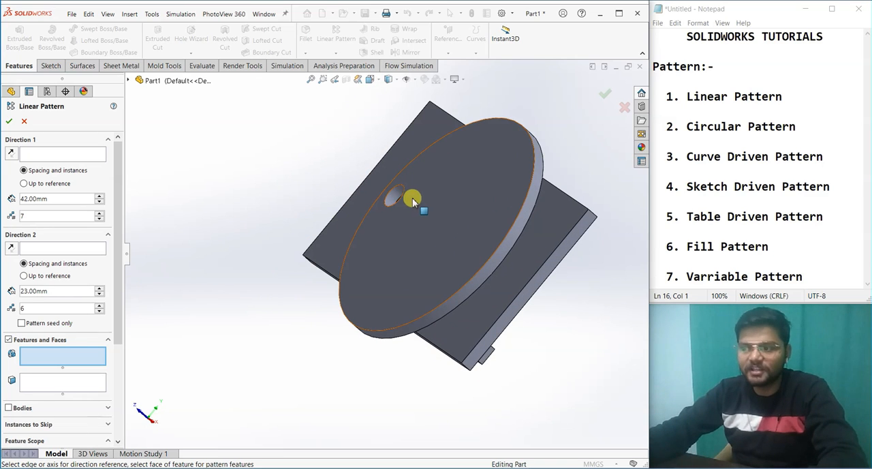
left_click(400, 197)
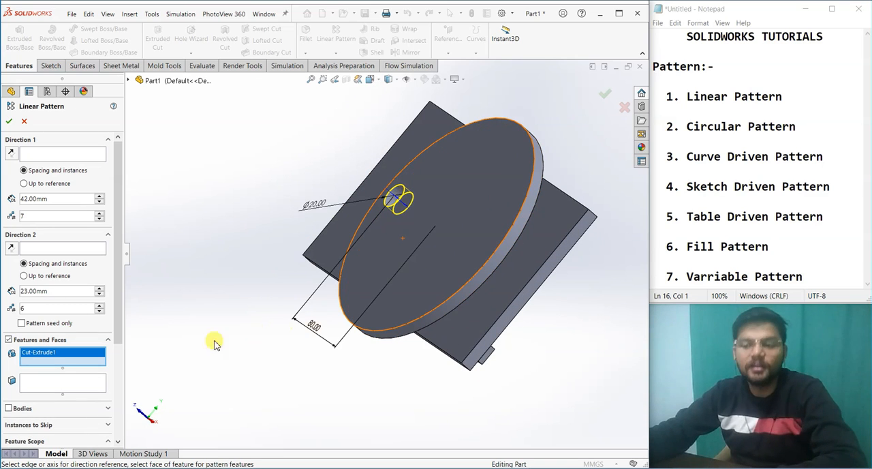
Step: Replace the hole with the plate-and-disc solid body as the linear pattern's seed, and cancel the pattern
right_click(84, 360)
left_click(100, 369)
middle_click_drag(334, 288, 397, 358)
left_click(24, 408)
left_click(475, 297)
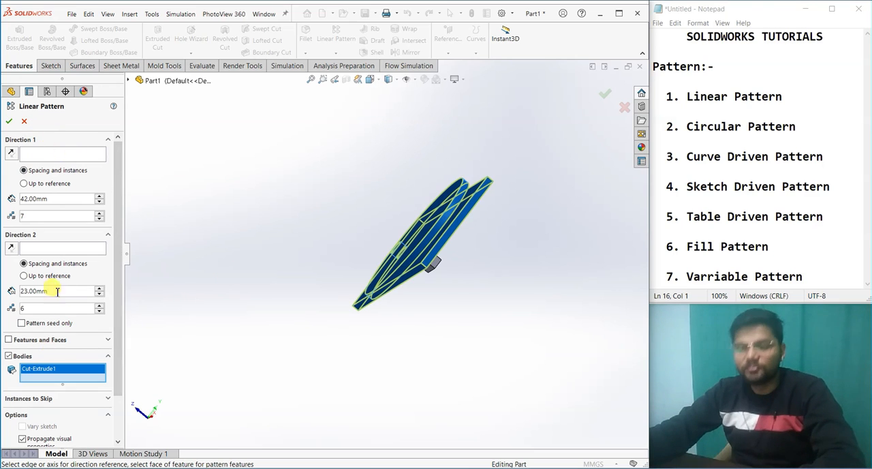
left_click(25, 121)
middle_click_drag(211, 247, 297, 232)
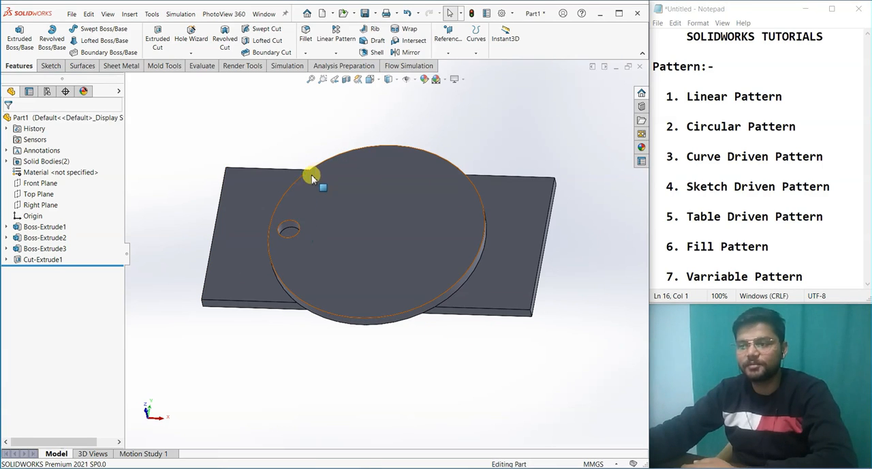
middle_click_drag(332, 188, 334, 263)
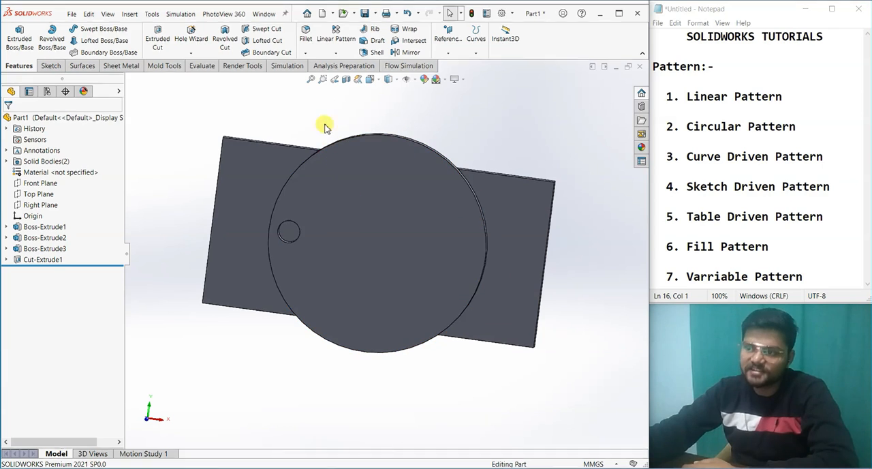
middle_click_drag(329, 141, 311, 202)
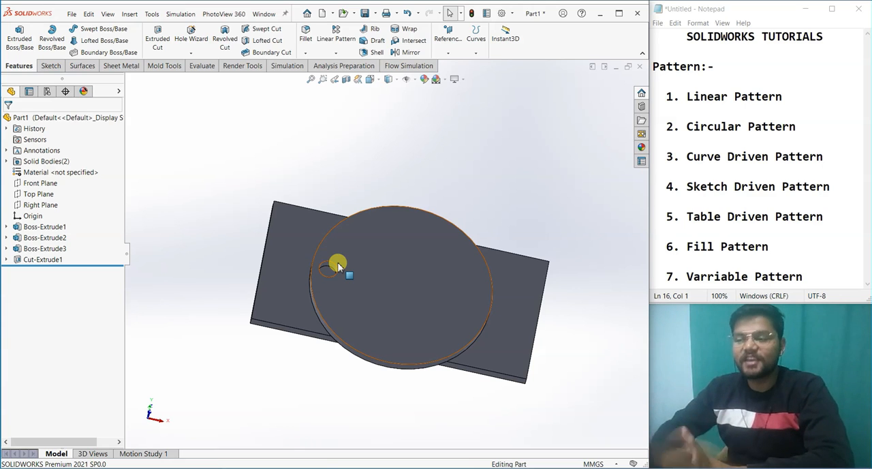
left_click(336, 31)
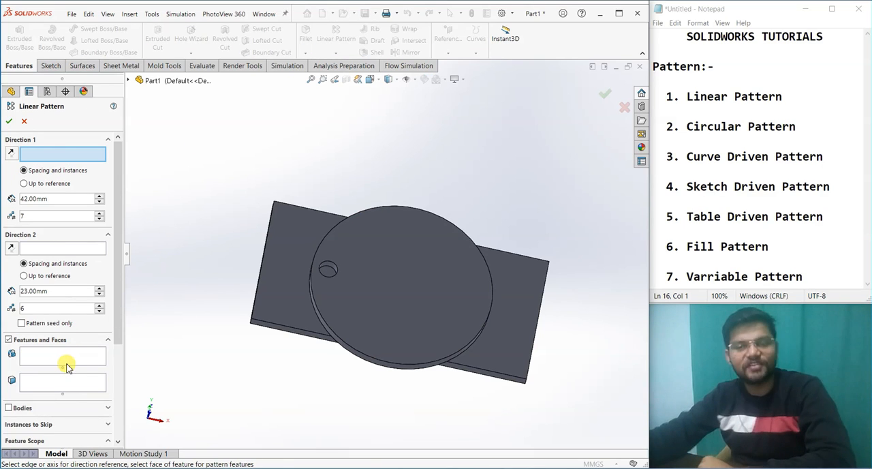
left_click(71, 388)
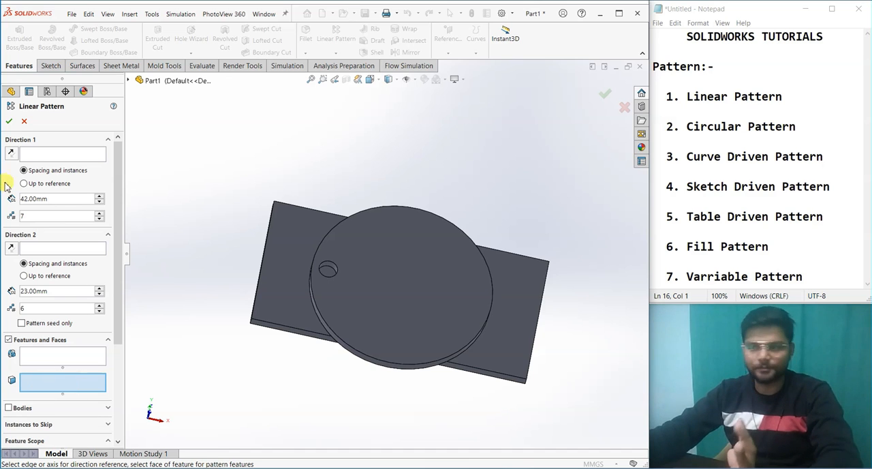
left_click(23, 121)
Step: Set up a linear pattern of the disc's hole feature along the plate's long edge
middle_click_drag(341, 400, 362, 167)
left_click(337, 33)
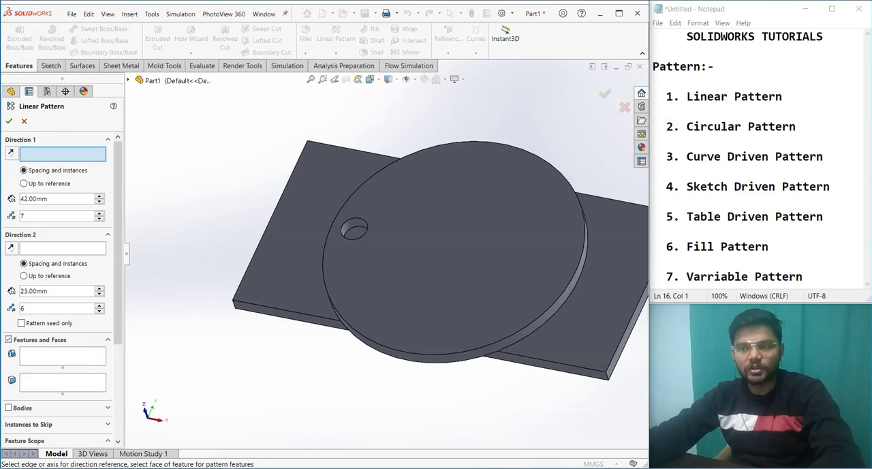
left_click(38, 356)
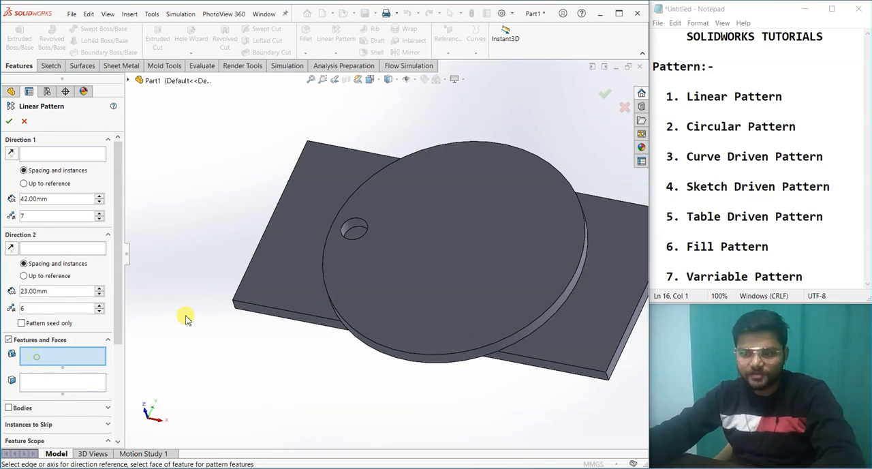
left_click(355, 229)
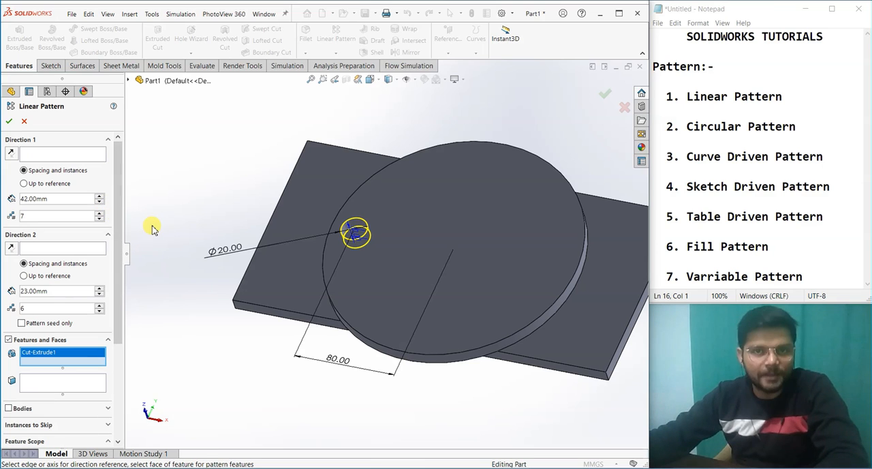
left_click(62, 154)
left_click(265, 308)
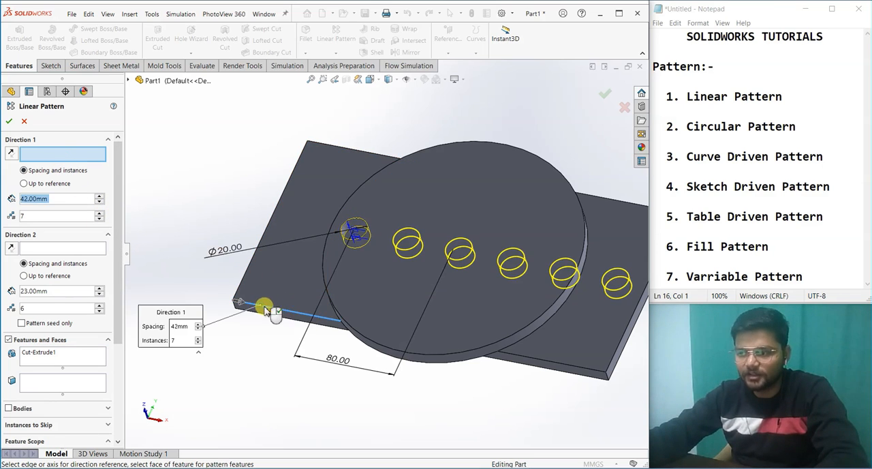
middle_click_drag(415, 274, 463, 344)
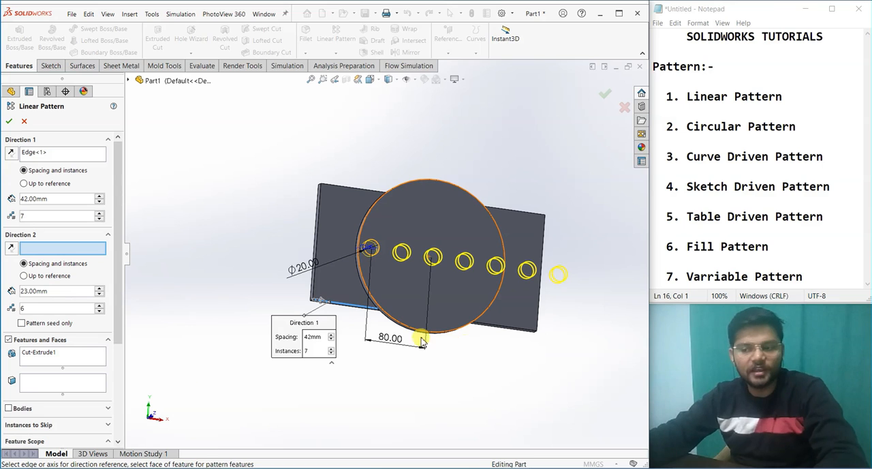
Step: Replace the hole feature with the hole's inner face as the pattern seed, and cancel the linear pattern
right_click(87, 355)
left_click(129, 359)
left_click(64, 383)
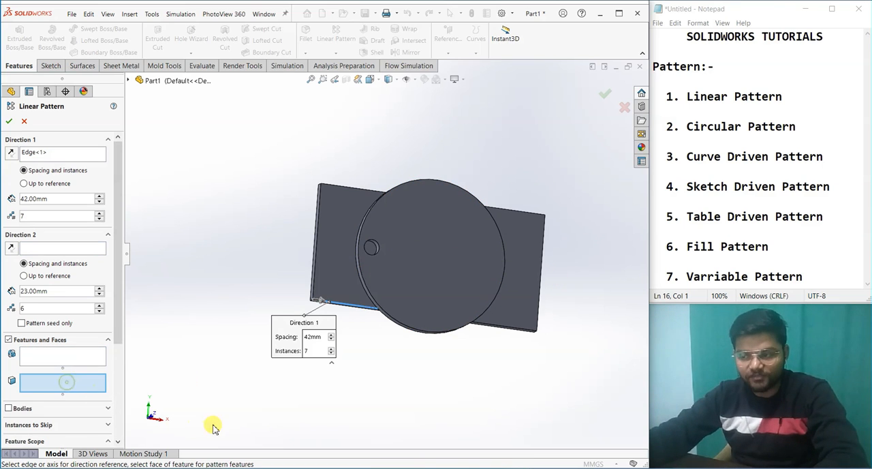
scroll(212, 426, "up", 1)
middle_click_drag(213, 426, 184, 390)
scroll(357, 274, "down", 3)
left_click(378, 215)
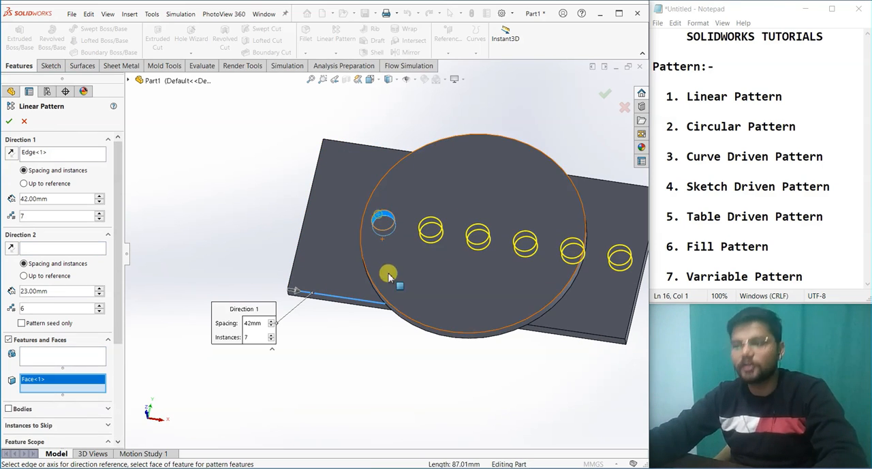
scroll(402, 335, "up", 3)
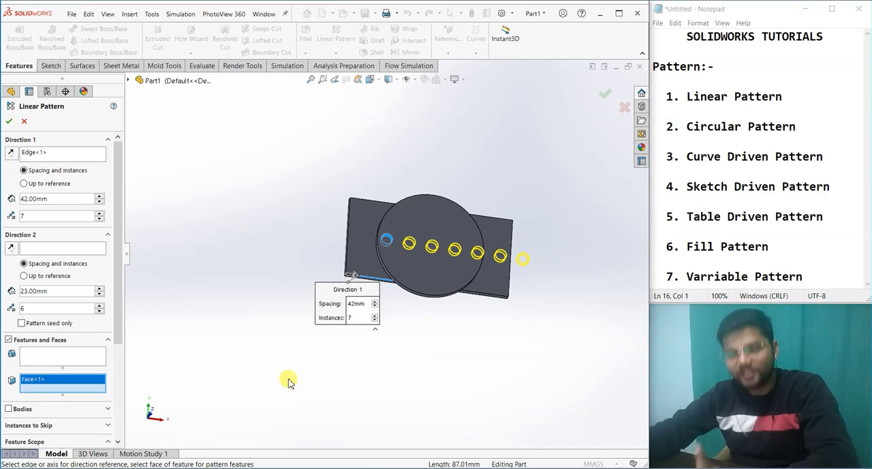
left_click(24, 121)
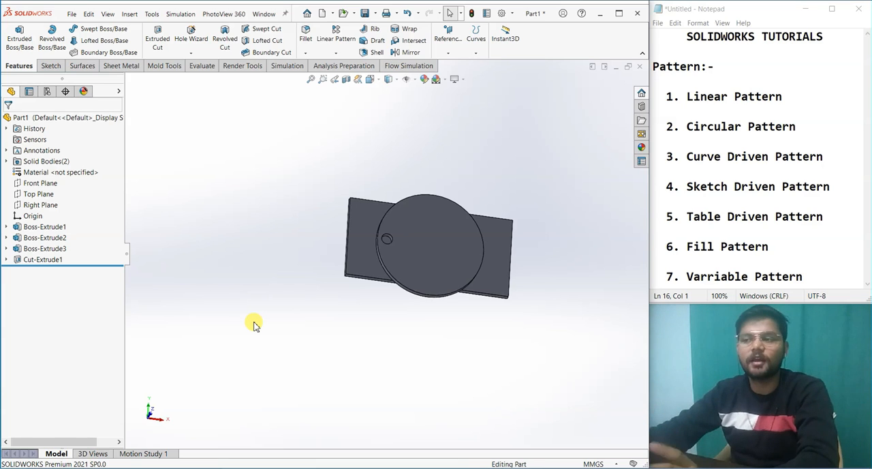
left_click(335, 32)
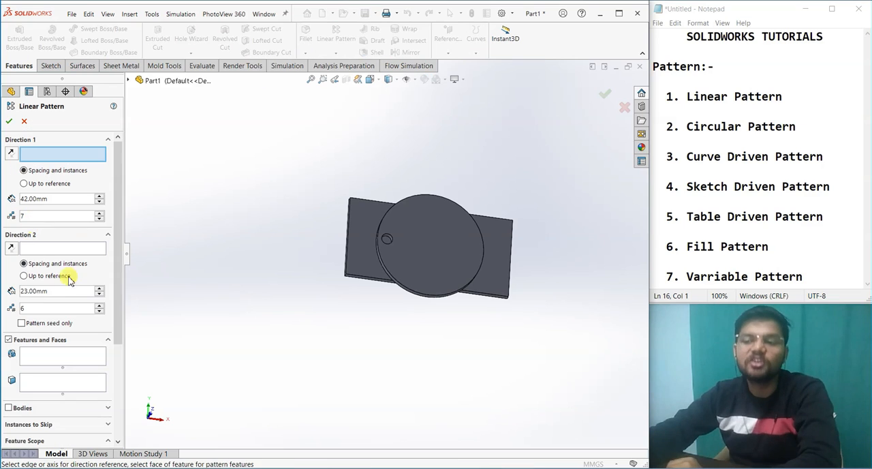
left_click(52, 385)
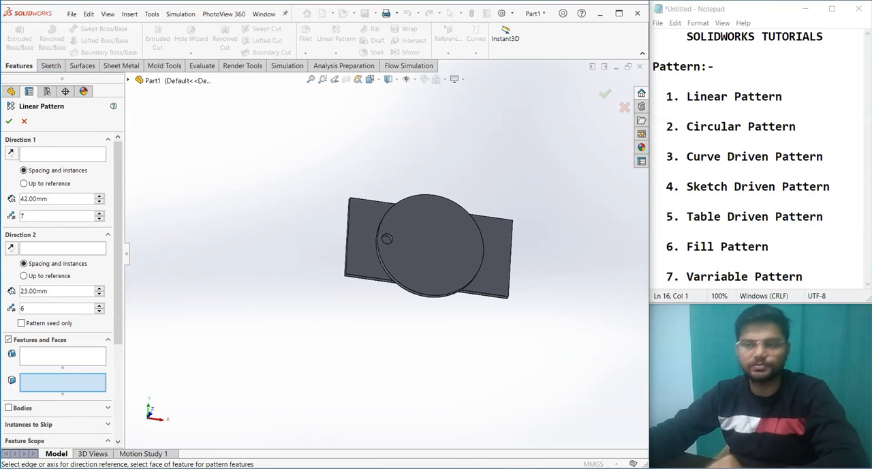
left_click(25, 122)
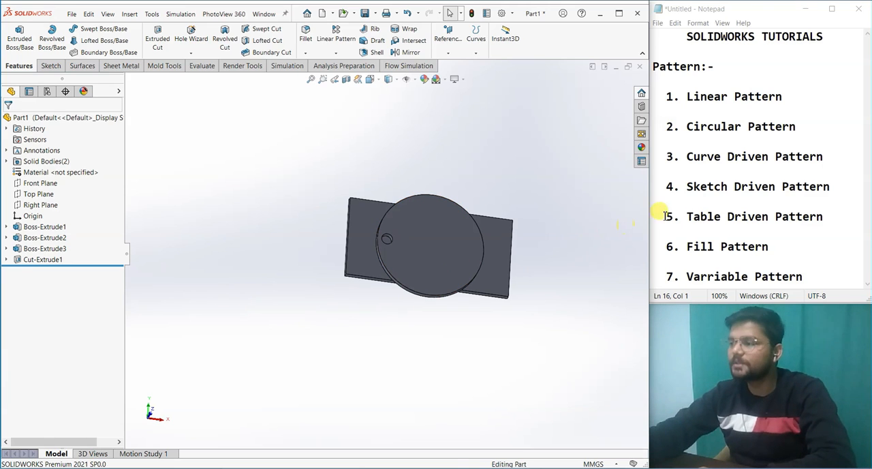
Step: Highlight the Linear Pattern entry in the Notepad list of pattern types
left_click_drag(793, 100, 692, 96)
middle_click_drag(571, 308, 550, 436)
left_click(754, 201)
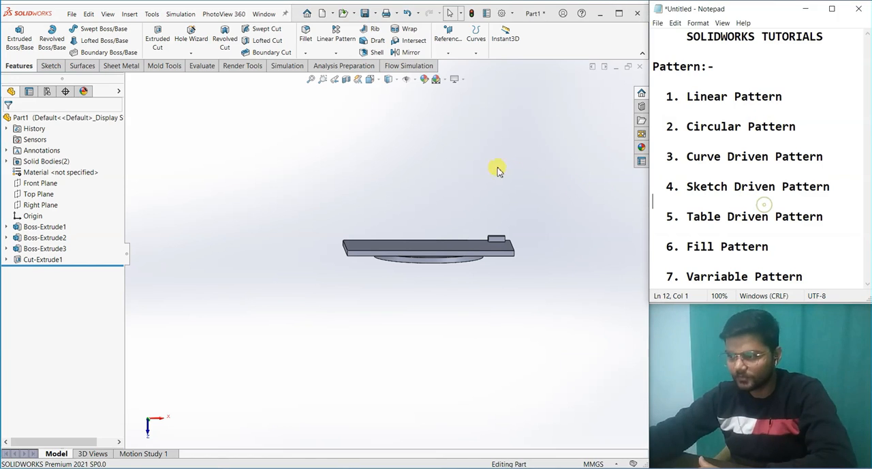
Step: Start a linear pattern on the plate's block side with the small block as the feature to pattern
middle_click_drag(517, 211, 444, 214)
left_click(330, 31)
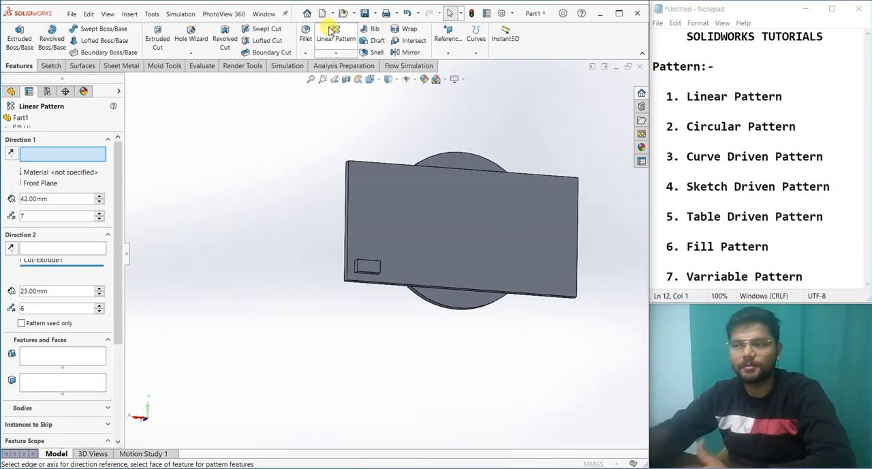
scroll(401, 284, "down", 3)
middle_click_drag(395, 289, 366, 239)
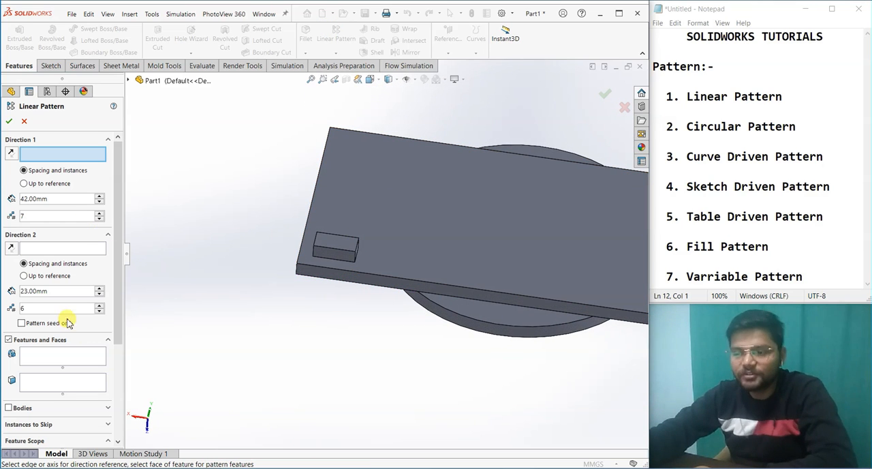
left_click(53, 354)
left_click(335, 253)
mouse_move(384, 329)
middle_mouse_down()
mouse_move(400, 348)
mouse_move(391, 340)
middle_mouse_up()
Step: Set the plate's long edge beside the block as Direction 1 and its adjacent short edge as Direction 2
left_click(68, 154)
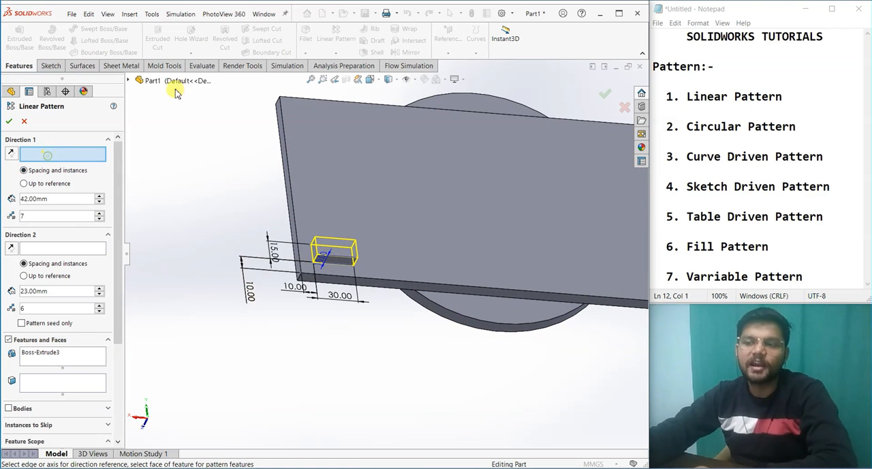
left_click(373, 286)
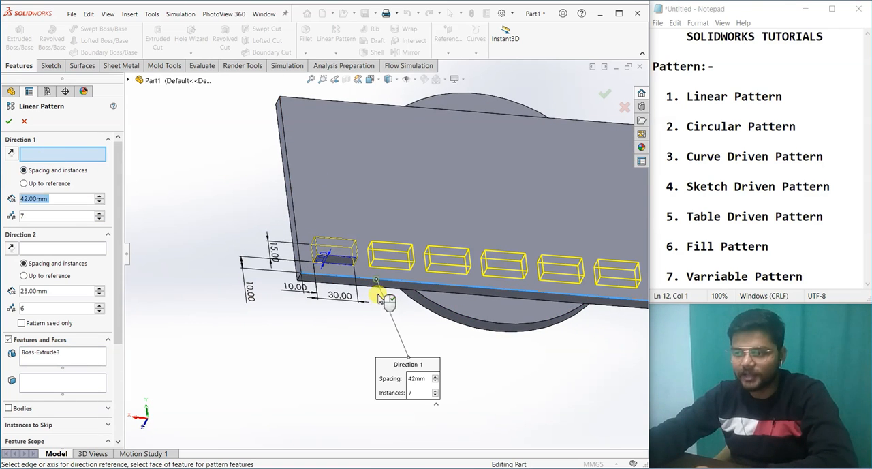
left_click(293, 208)
middle_click_drag(293, 208, 292, 340)
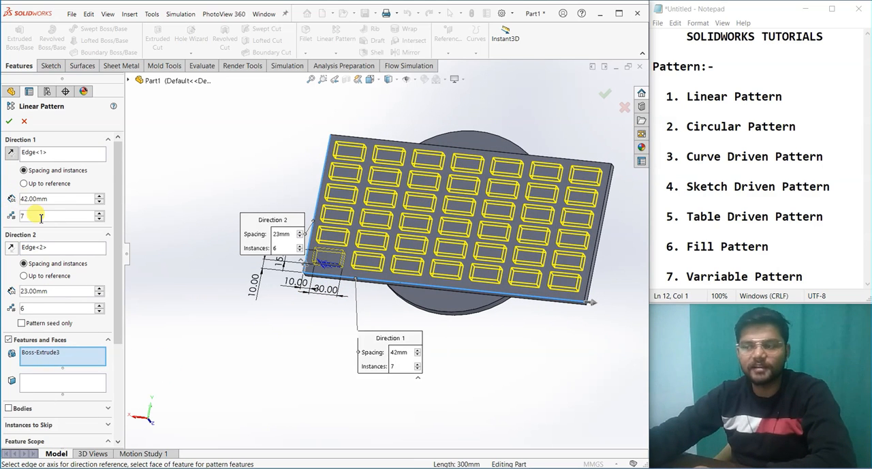
Step: Create the block's two-direction linear pattern with 7 instances at 42 mm by 6 instances at 23 mm
left_click(100, 214)
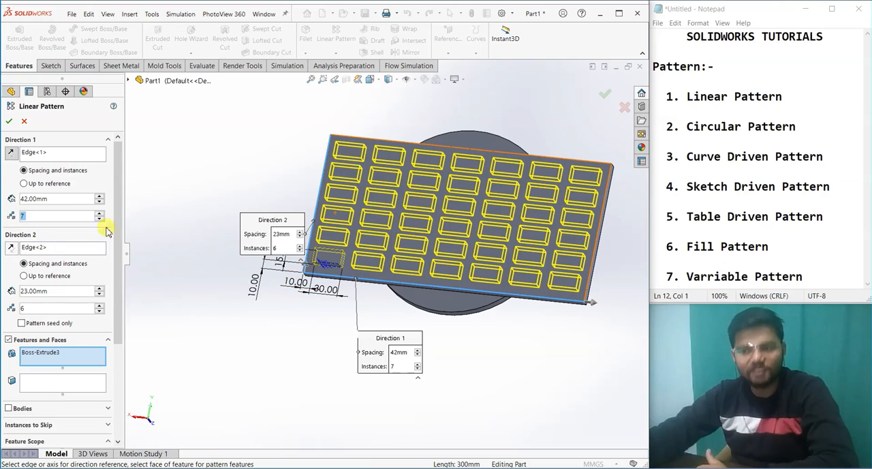
middle_click_drag(273, 315, 519, 300)
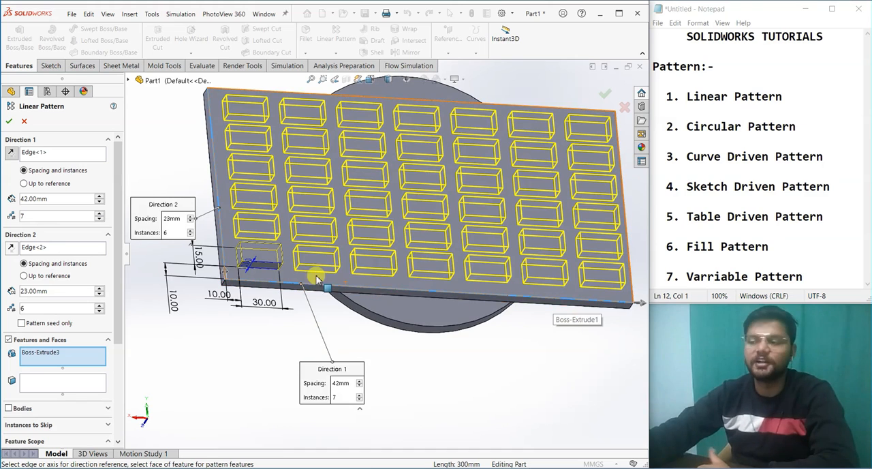
scroll(445, 317, "up", 2)
middle_click_drag(445, 318, 216, 264)
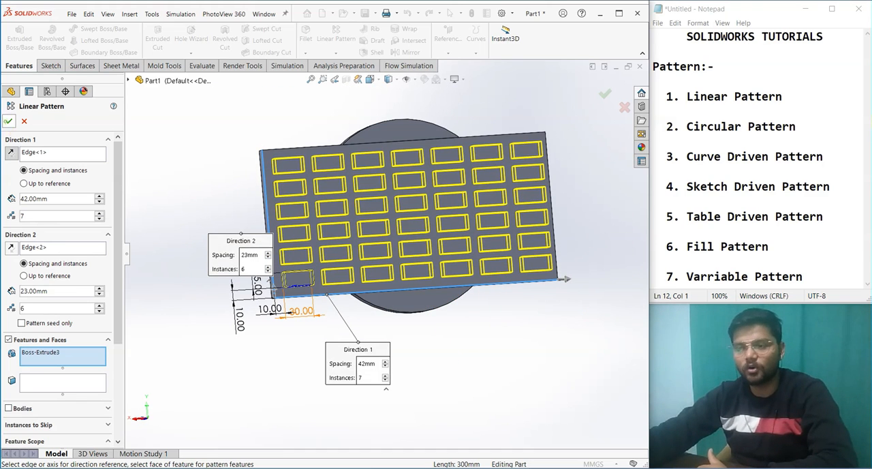
left_click(8, 121)
middle_click_drag(370, 319, 169, 319)
middle_click_drag(242, 345, 236, 311)
Step: Start a circular pattern with the disc's hole as the feature to pattern
left_click(337, 54)
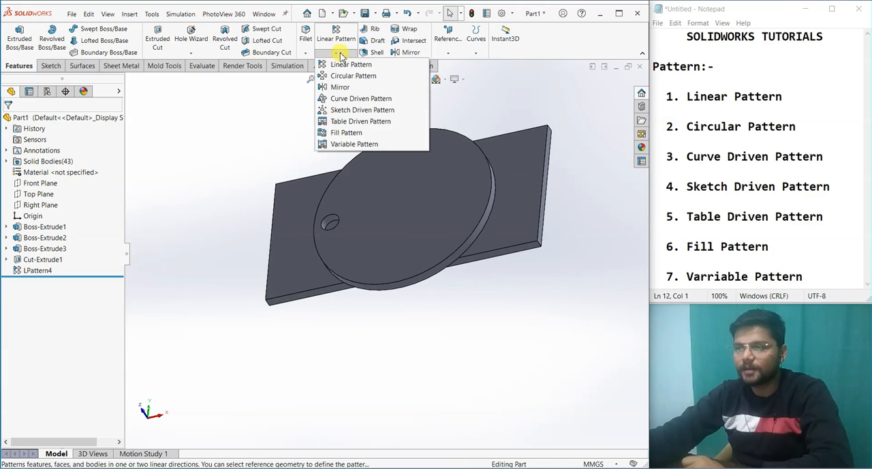
left_click(353, 75)
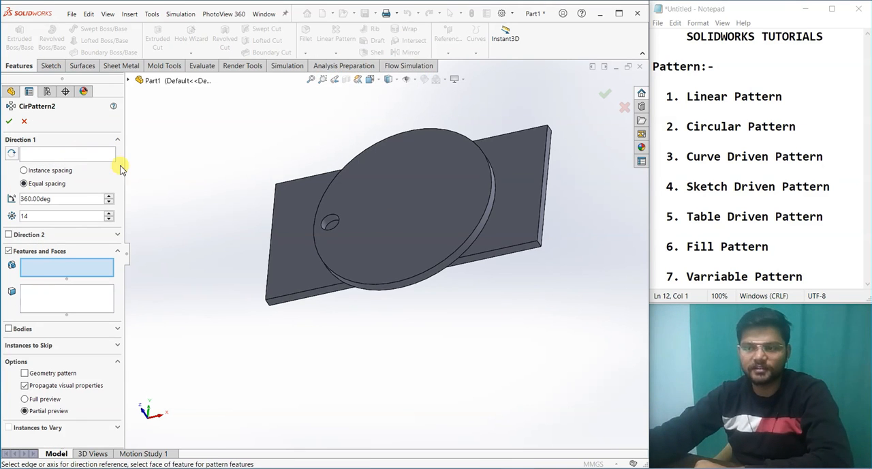
scroll(327, 241, "down", 5)
left_click(303, 235)
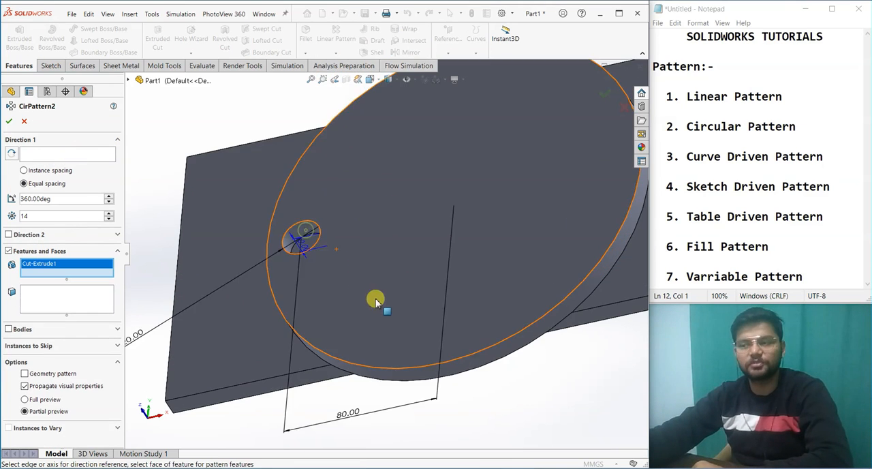
scroll(374, 297, "up", 4)
Step: Use the disc's outer cylindrical face as the rotation reference and create 14 equally spaced holes over 360 degrees
left_click(35, 155)
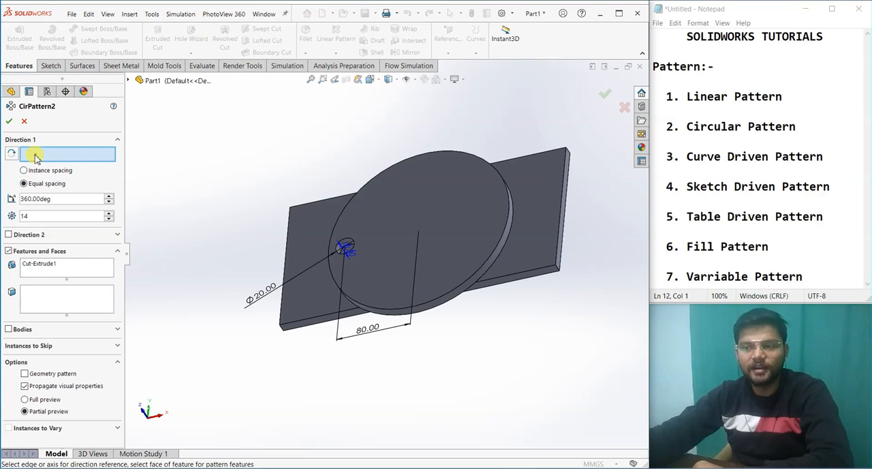
left_click(429, 309)
middle_click_drag(464, 322, 503, 426)
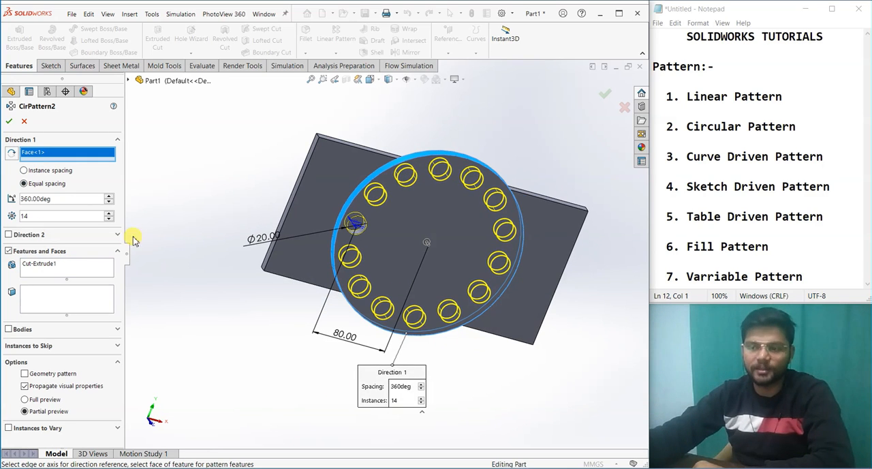
left_click(8, 122)
left_click(259, 349)
middle_click_drag(259, 349, 340, 397)
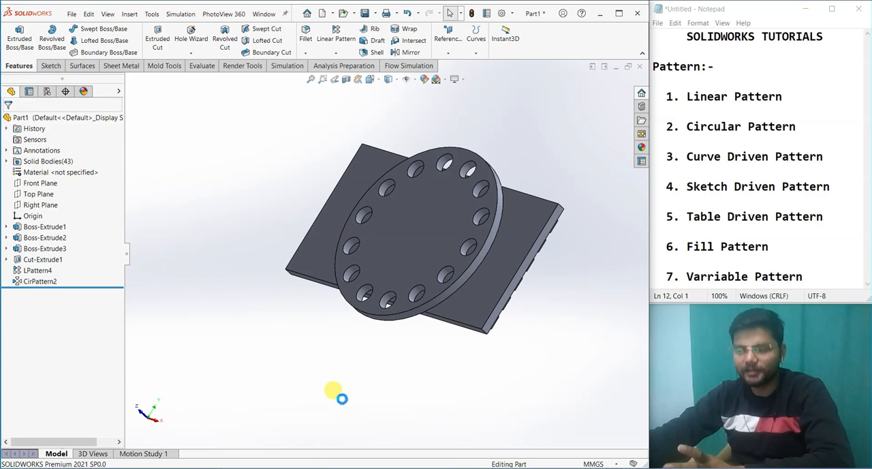
Step: Edit the small block's extrusion, Boss-Extrude3, to merge its result with the plate
scroll(336, 397, "up", 4)
middle_click_drag(379, 351, 473, 391)
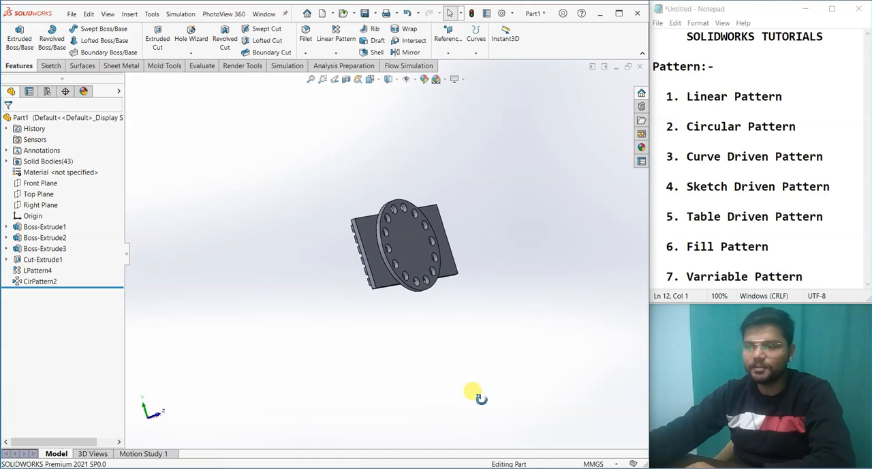
right_click(43, 248)
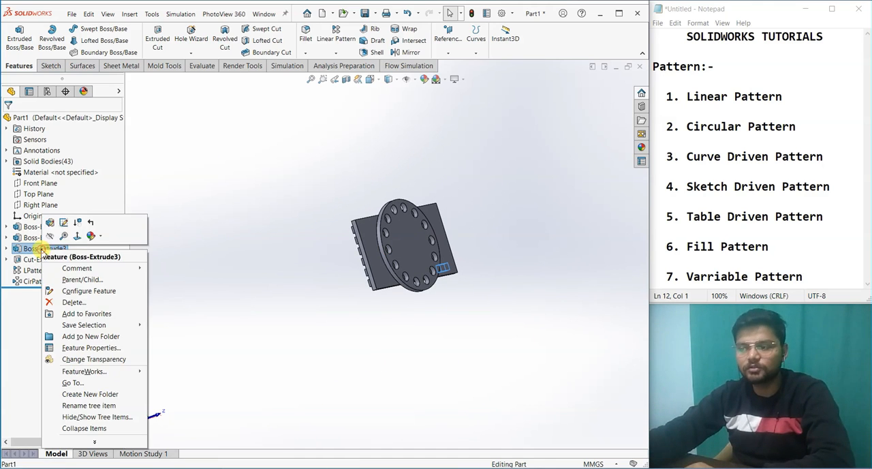
left_click(47, 225)
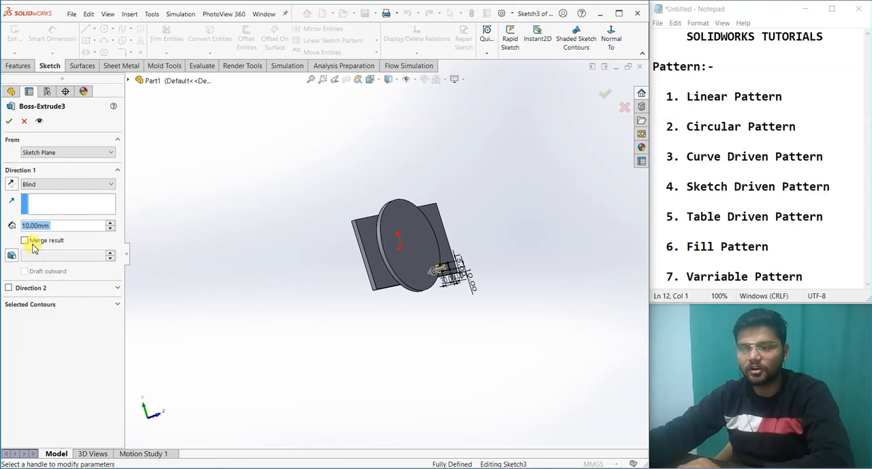
left_click(9, 121)
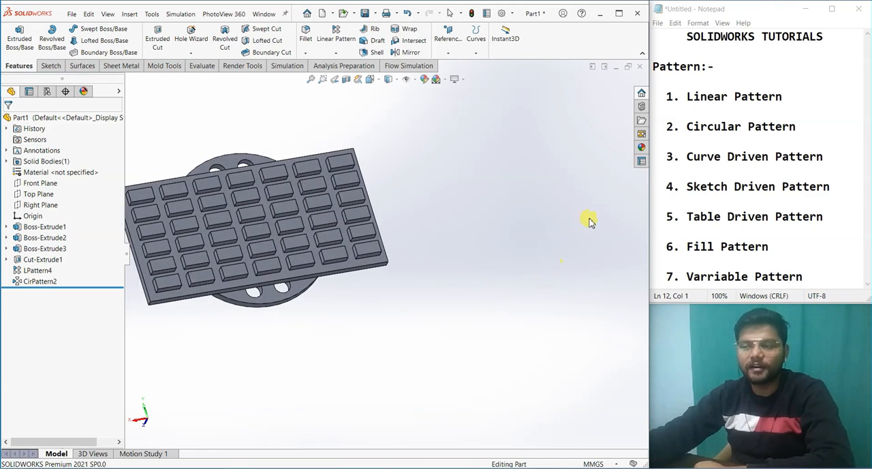
Step: Start a linear pattern that uses the whole merged solid body as its seed instead of features or faces
left_click(340, 54)
left_click(336, 34)
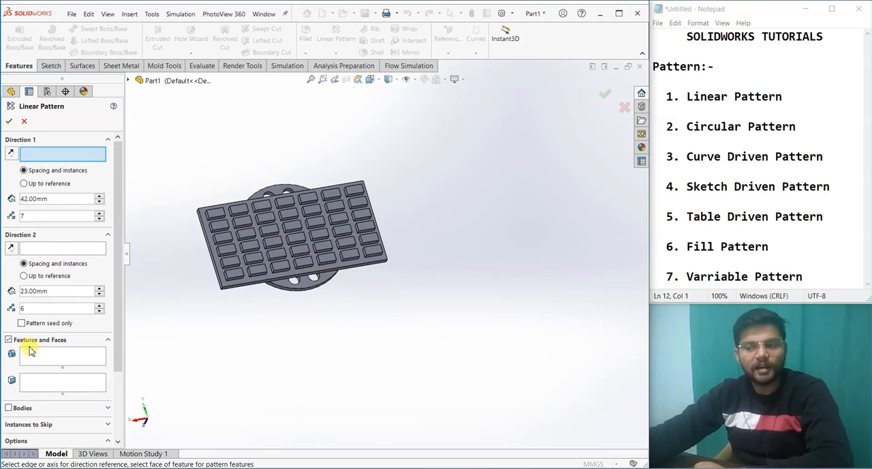
left_click(8, 408)
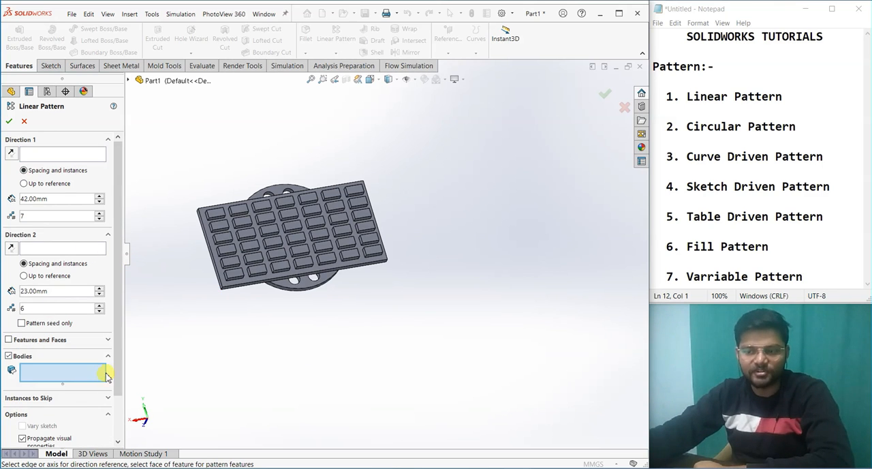
left_click(269, 256)
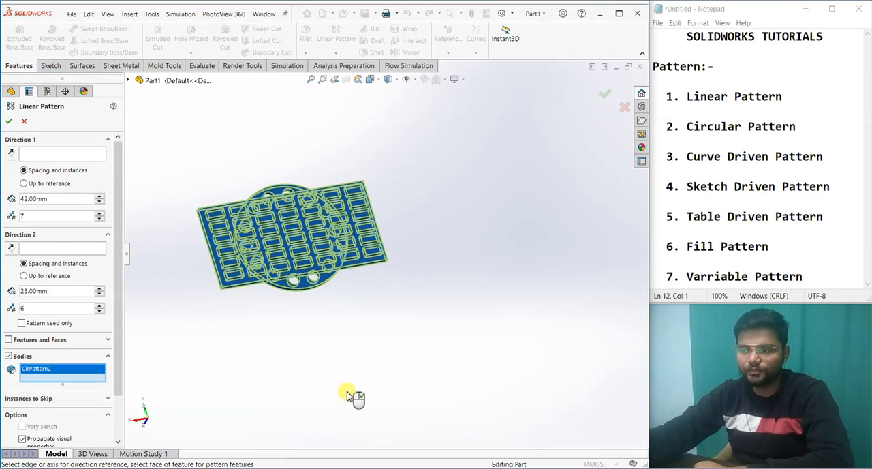
Step: Set the plate's long edge as Direction 1 of the body pattern with 3 instances
left_click(25, 156)
left_click(380, 261)
middle_click_drag(414, 311, 206, 320)
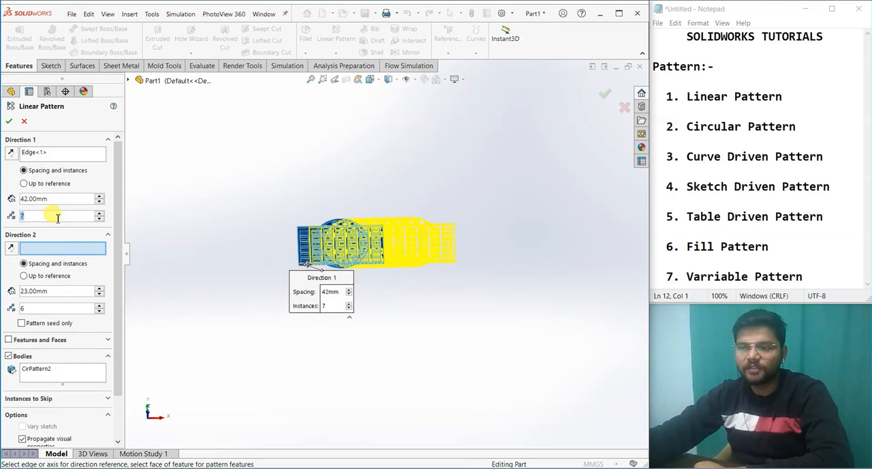
type("3")
key("Return")
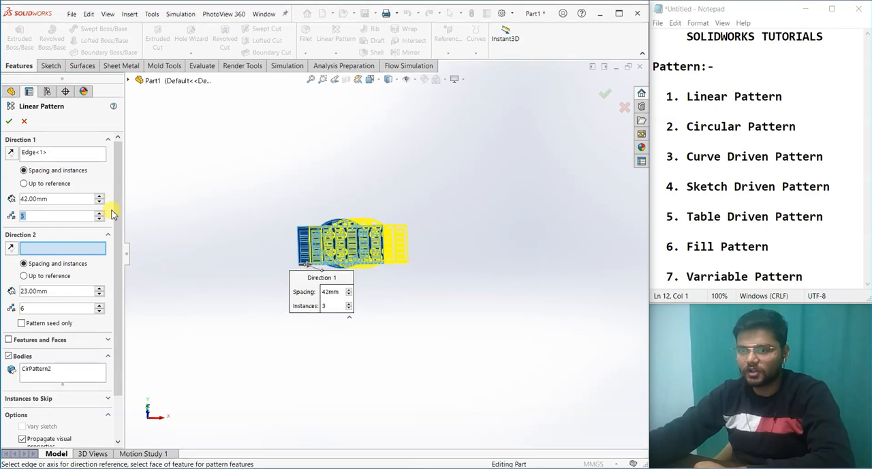
Step: Increase the Direction 1 spacing of the body pattern to 332 mm
left_click(100, 196)
left_click(100, 197)
left_click(100, 196)
left_click(100, 196)
left_click(100, 196)
left_click(100, 196)
left_click(100, 197)
left_click(100, 196)
left_click(101, 196)
left_click(100, 196)
left_click(100, 197)
left_click(100, 196)
left_click(100, 196)
left_click(100, 196)
left_click(100, 197)
left_click(101, 196)
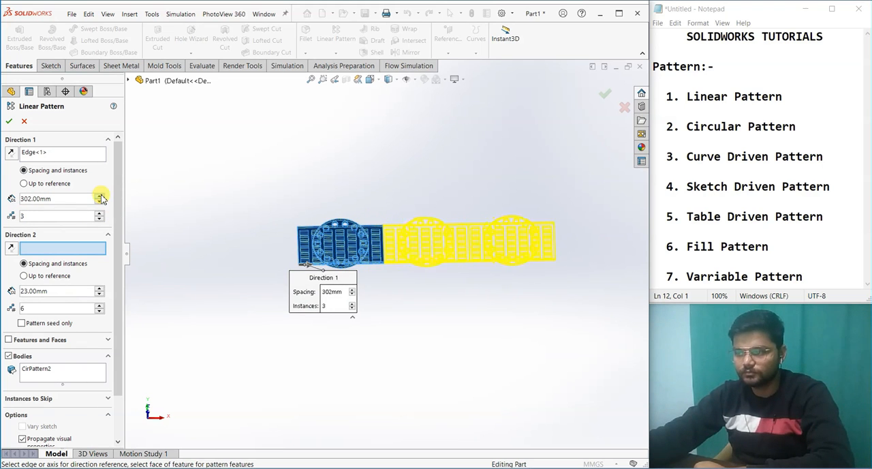
middle_click_drag(411, 336, 388, 252)
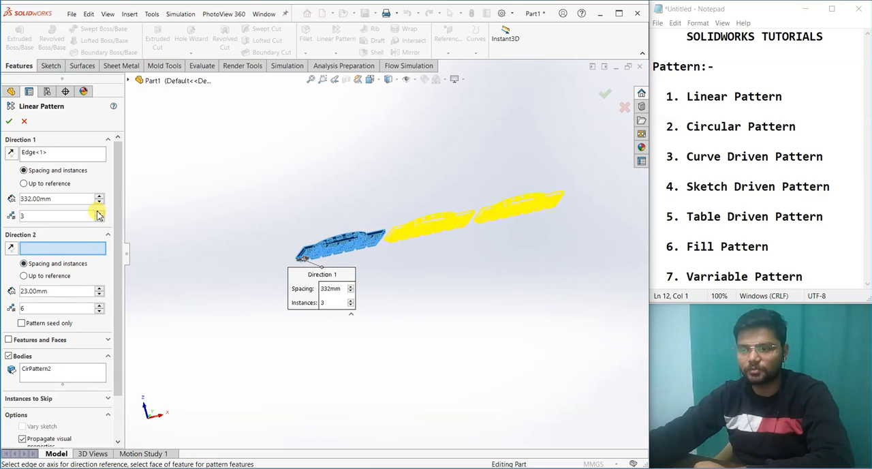
Step: Raise the Direction 1 instances to 5 and create the body pattern
scroll(388, 265, "up", 3)
middle_click_drag(402, 310, 403, 359)
left_click(10, 121)
middle_click_drag(502, 278, 537, 320)
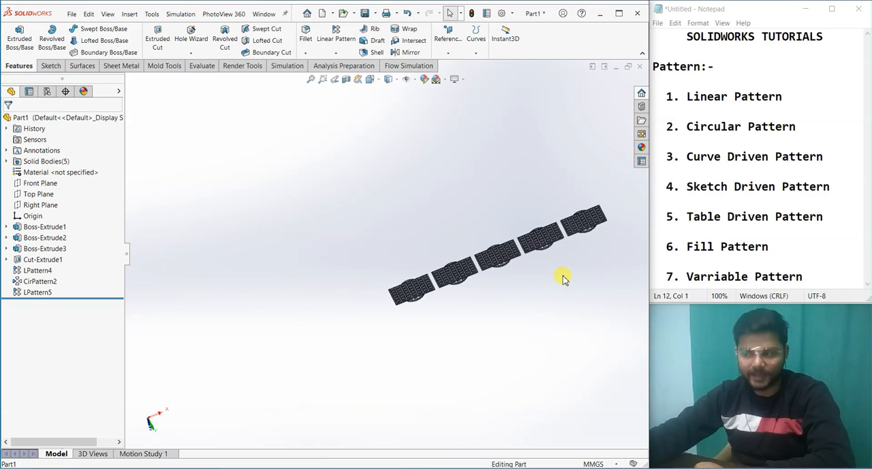
middle_click_drag(581, 227, 494, 331)
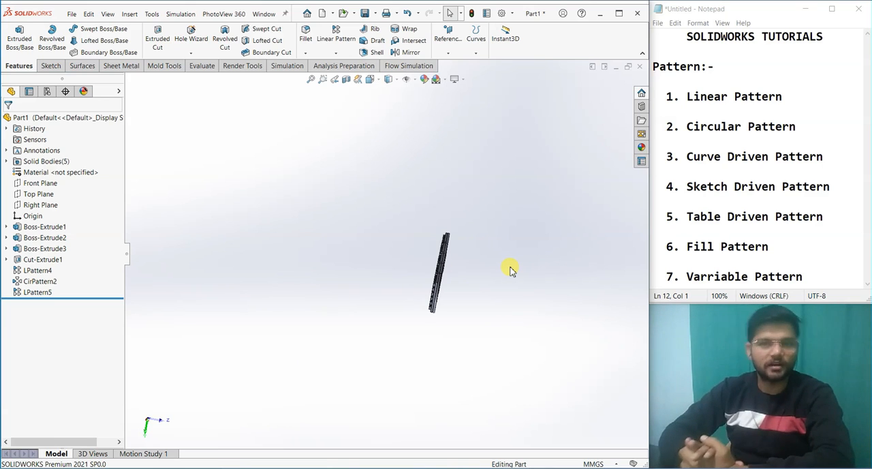
Step: Close the patterned part and switch to the open document "3 curve deiven pattern"
left_click(639, 66)
left_click(393, 252)
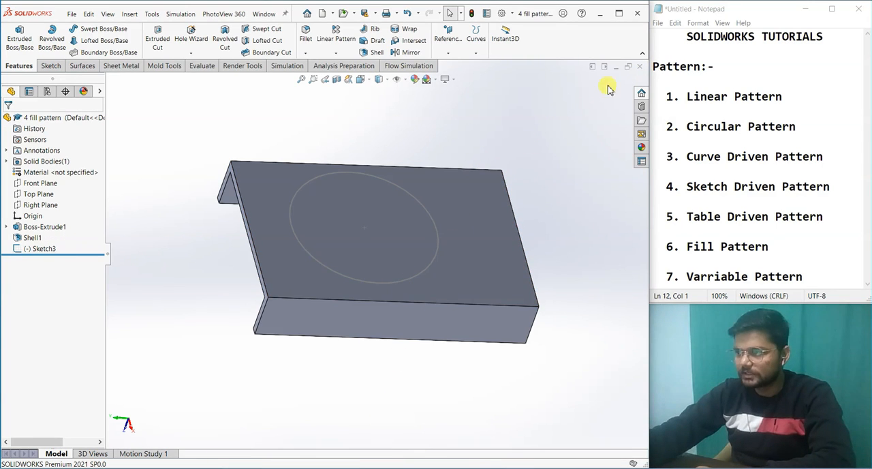
left_click(618, 67)
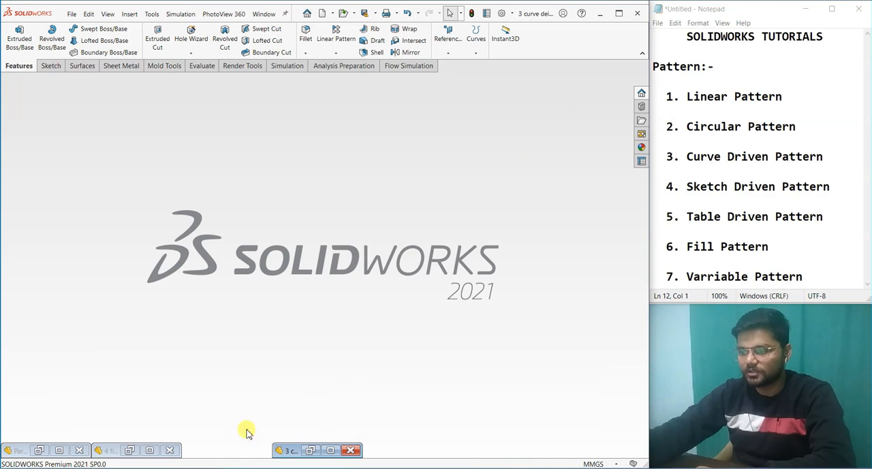
left_click(327, 451)
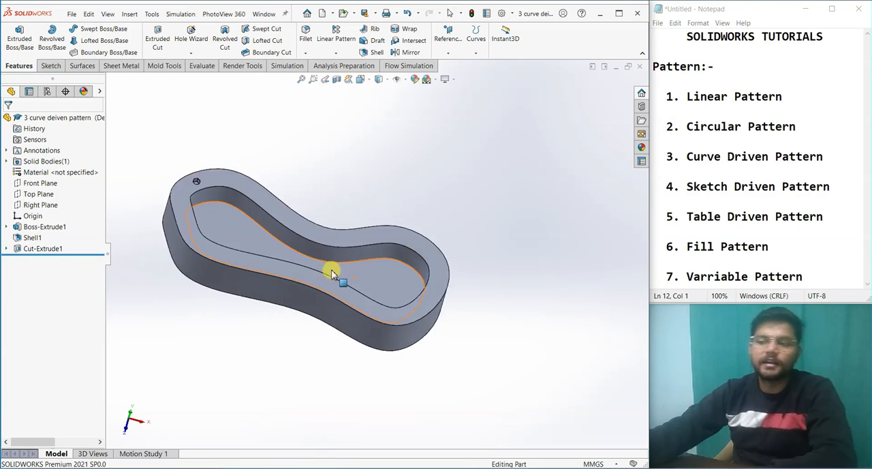
Step: Examine the curved shelled part and the small hexagonal cut in its rim
scroll(329, 272, "down", 3)
middle_click_drag(326, 274, 221, 355)
scroll(275, 310, "up", 4)
middle_click_drag(275, 310, 537, 211)
scroll(350, 229, "down", 3)
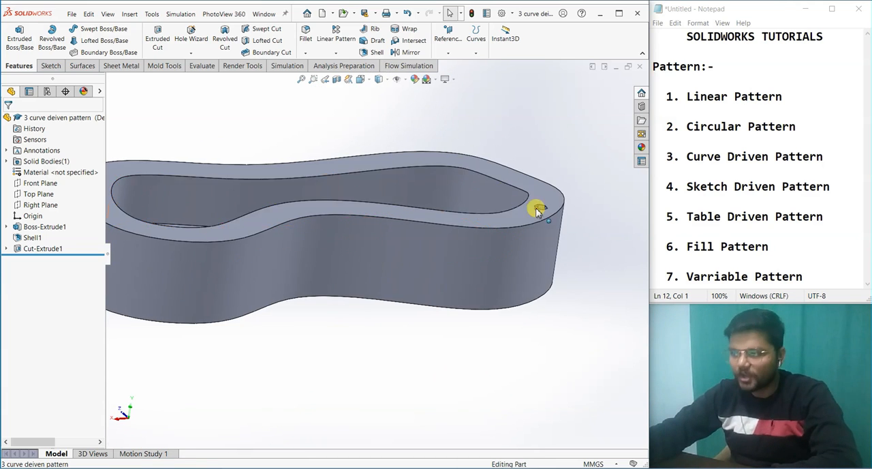
scroll(536, 211, "down", 5)
left_click(458, 209)
scroll(495, 238, "up", 5)
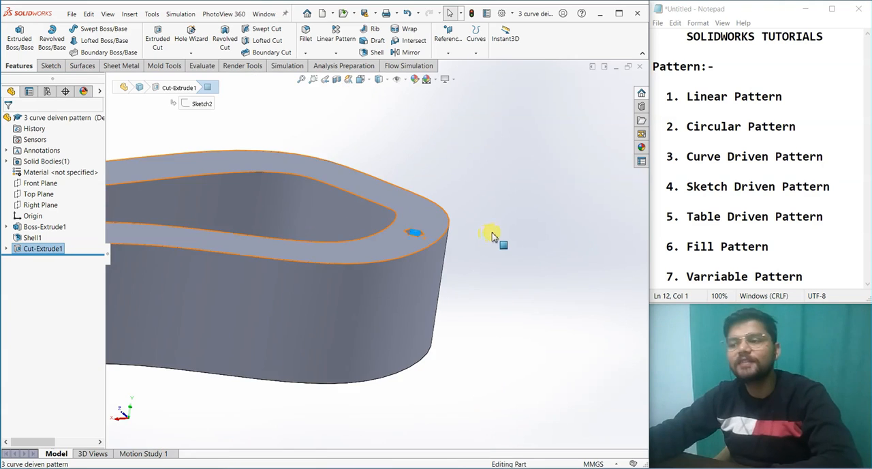
middle_click_drag(506, 247, 375, 220)
left_click(508, 272)
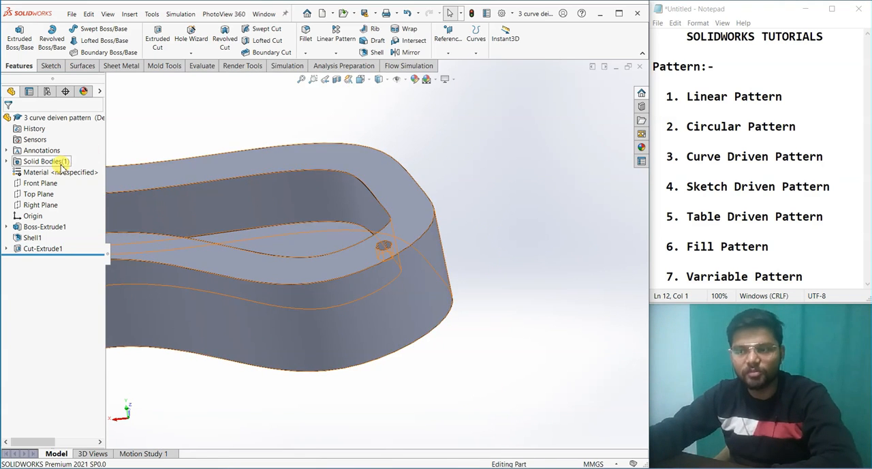
scroll(473, 321, "up", 6)
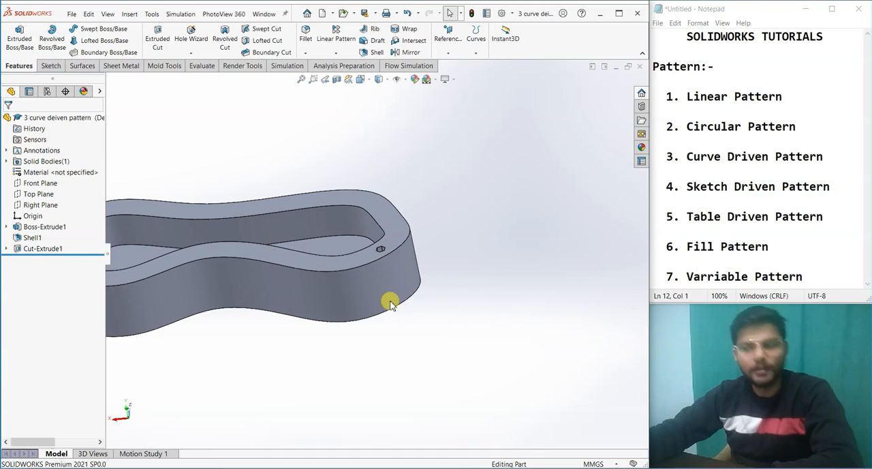
scroll(304, 282, "down", 3)
scroll(357, 327, "up", 3)
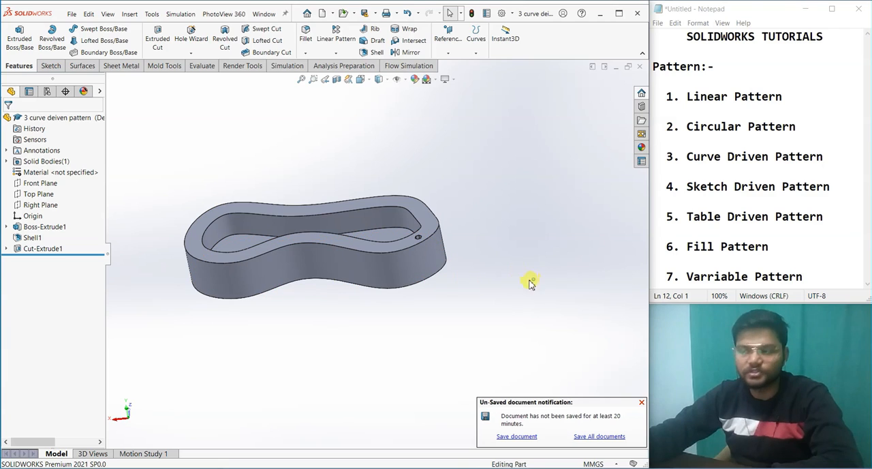
Step: Start a curve driven pattern with the hexagonal cut in the rim as the feature to pattern
left_click(336, 52)
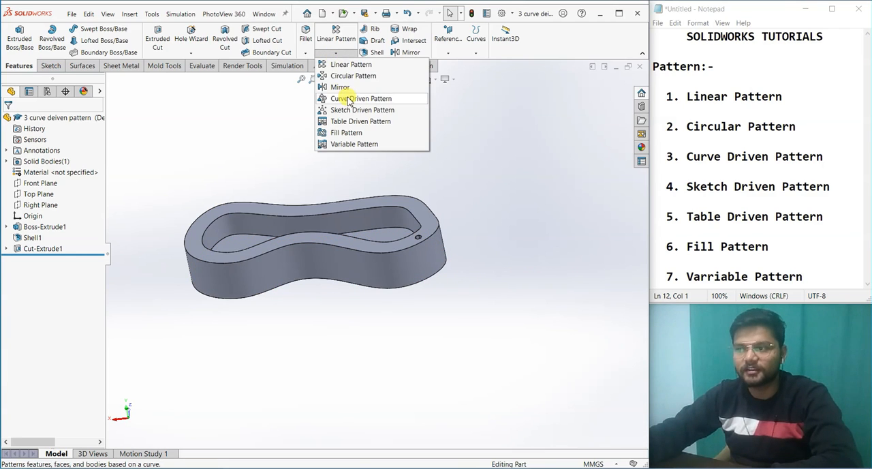
left_click(347, 99)
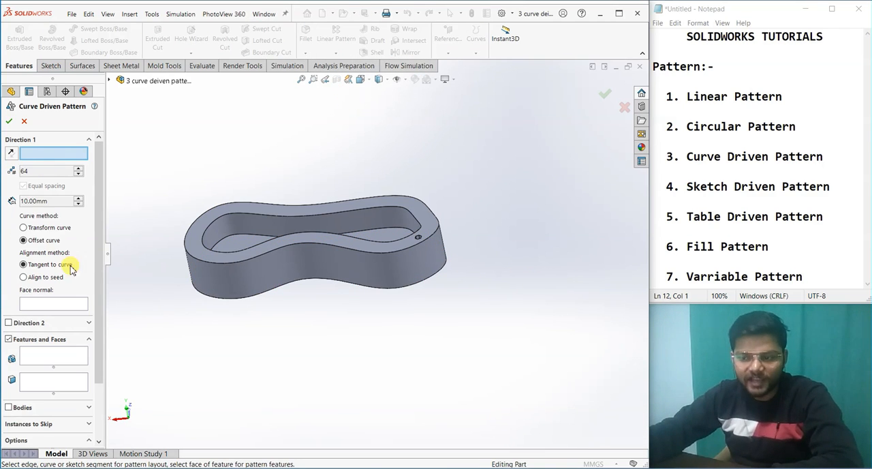
left_click(41, 356)
scroll(399, 241, "down", 6)
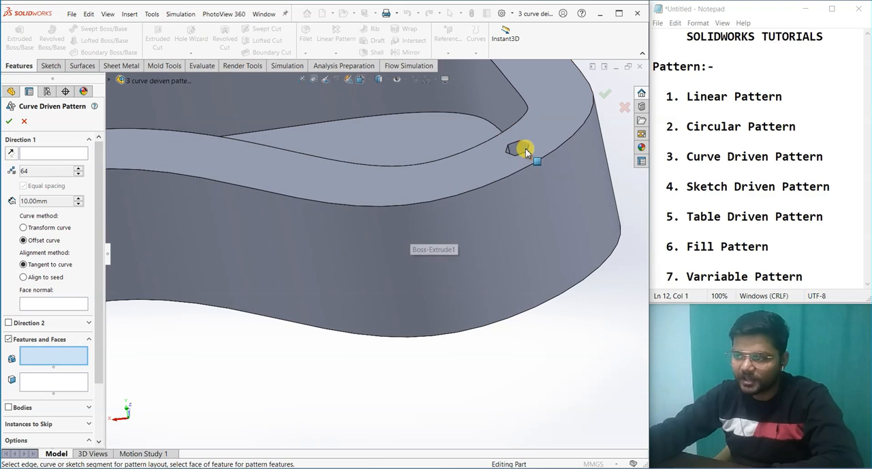
left_click(518, 148)
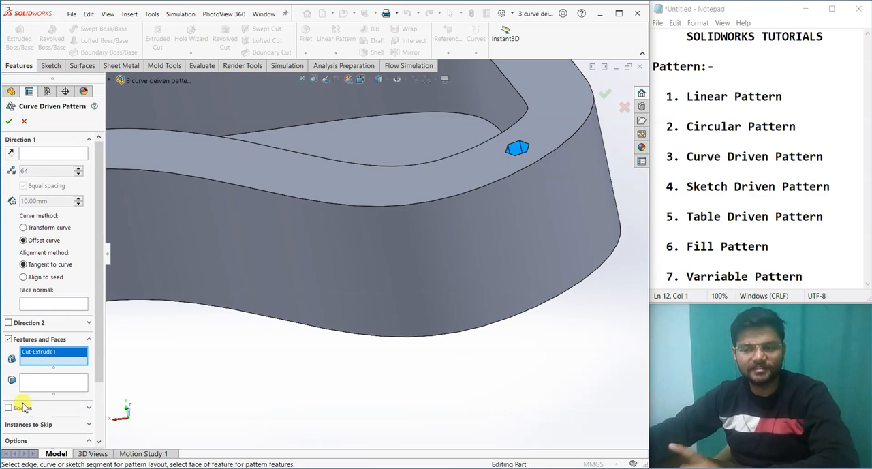
scroll(347, 325, "up", 3)
middle_click_drag(346, 325, 366, 356)
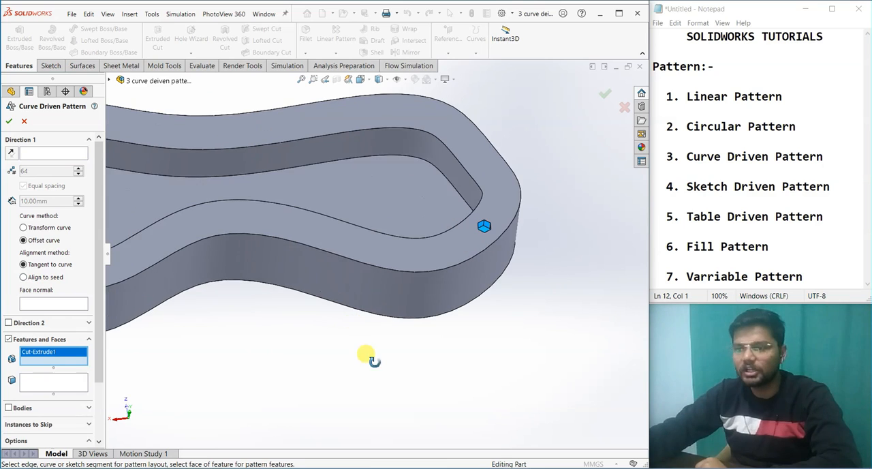
Step: Use the inner top edge of the rim as the Direction 1 curve and examine the pattern preview around the rim
left_click(58, 156)
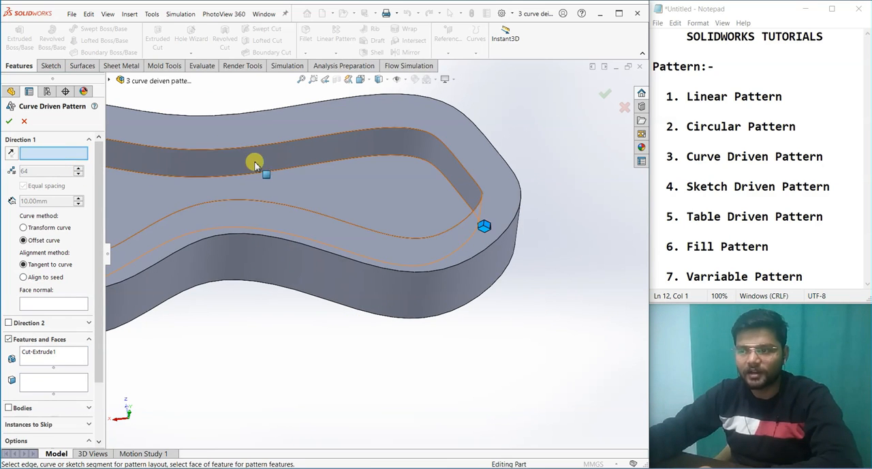
left_click(236, 151)
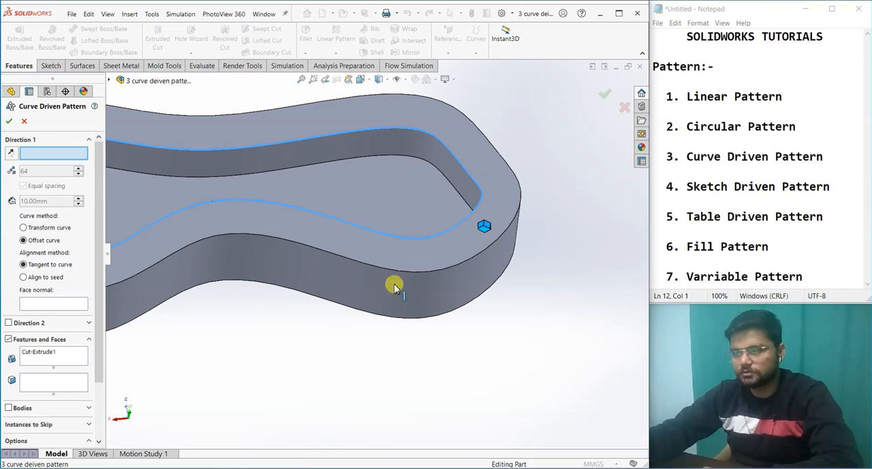
scroll(395, 288, "up", 2)
middle_click_drag(310, 304, 344, 287)
scroll(347, 293, "down", 2)
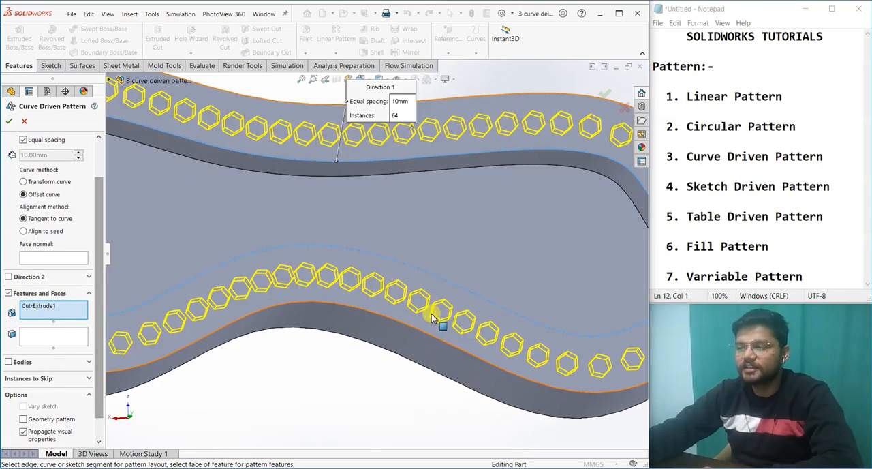
scroll(401, 354, "up", 3)
middle_click_drag(401, 354, 411, 295)
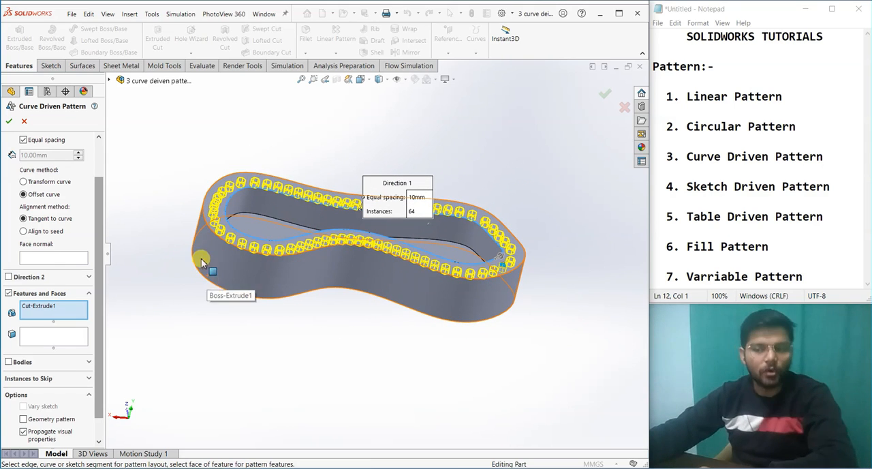
Step: Try the Transform curve method and examine how the previewed hexagonal cuts follow the inner edge
mouse_move(101, 193)
left_mouse_down()
mouse_move(101, 205)
mouse_move(100, 191)
left_mouse_up()
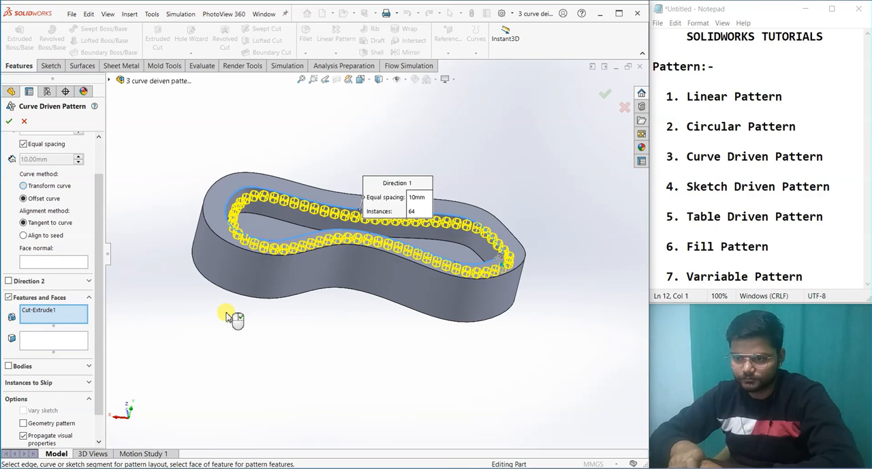
middle_click_drag(279, 318, 271, 396)
scroll(281, 283, "down", 3)
middle_click_drag(283, 284, 318, 301)
scroll(318, 301, "up", 2)
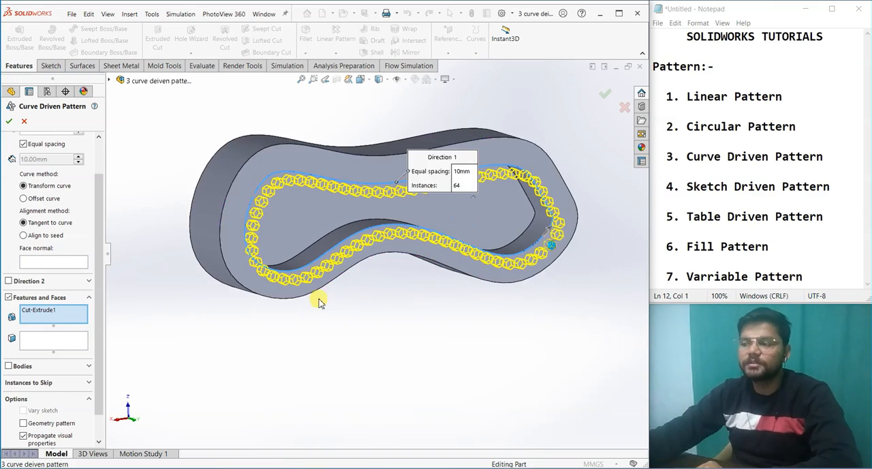
scroll(571, 255, "down", 3)
scroll(490, 238, "up", 3)
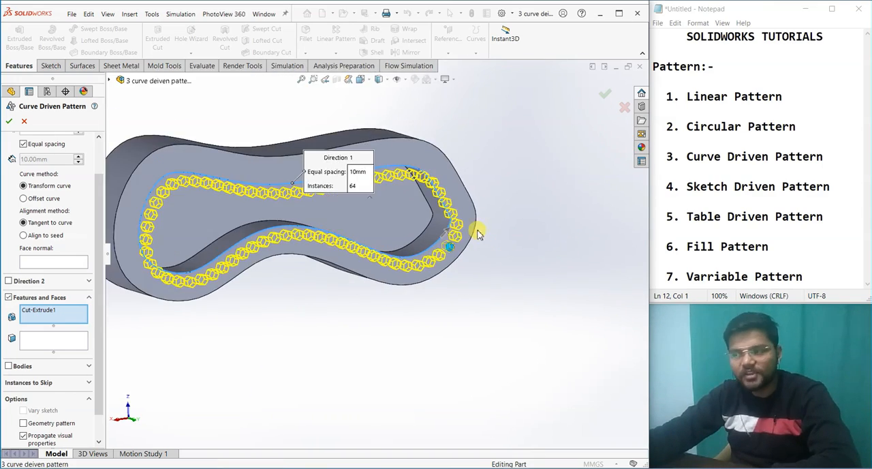
scroll(409, 255, "down", 3)
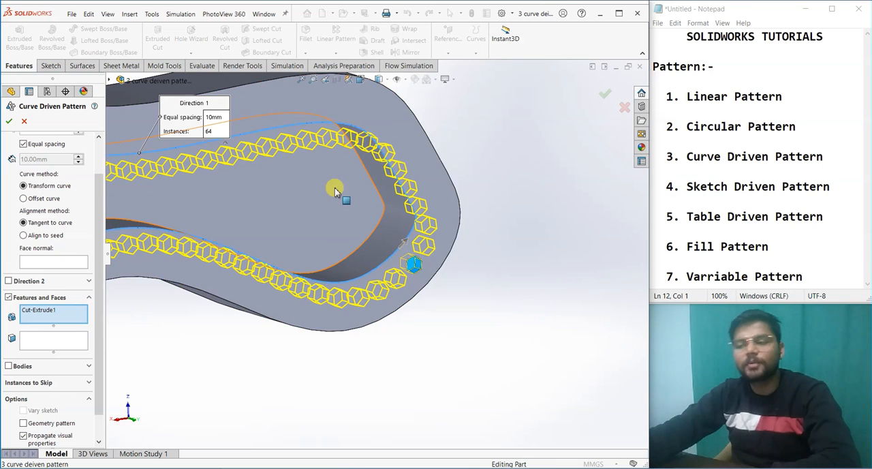
scroll(335, 189, "up", 2)
scroll(310, 286, "up", 3)
middle_click_drag(311, 286, 247, 302)
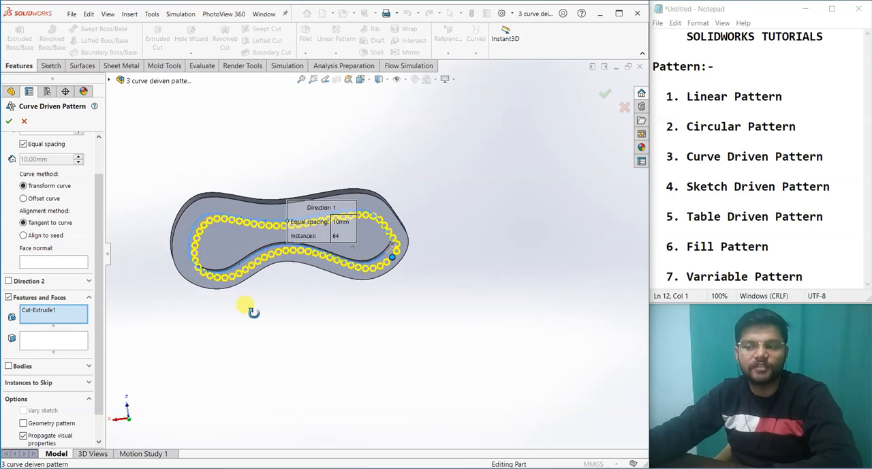
Step: Set the curve method to Offset curve and create the curve driven pattern of the hexagonal cut
left_click(24, 199)
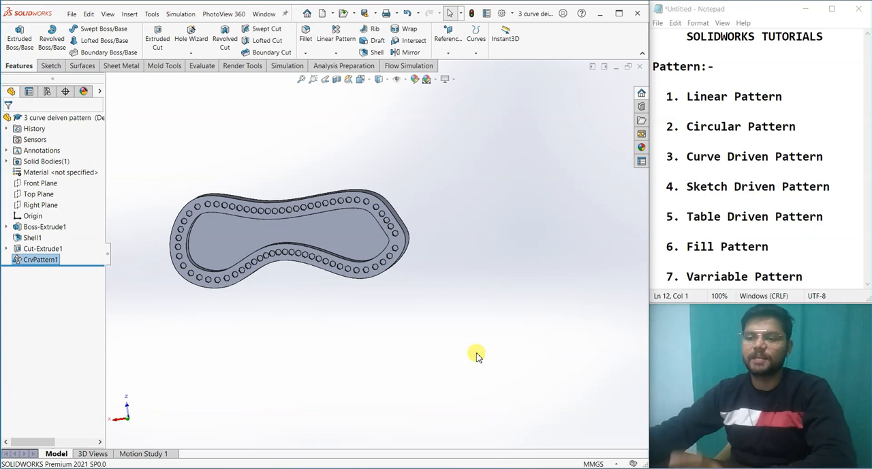
middle_click_drag(474, 354, 490, 170)
Step: Close the part "3 curve deiven pattern" without saving and return to the open Part2
left_click(639, 66)
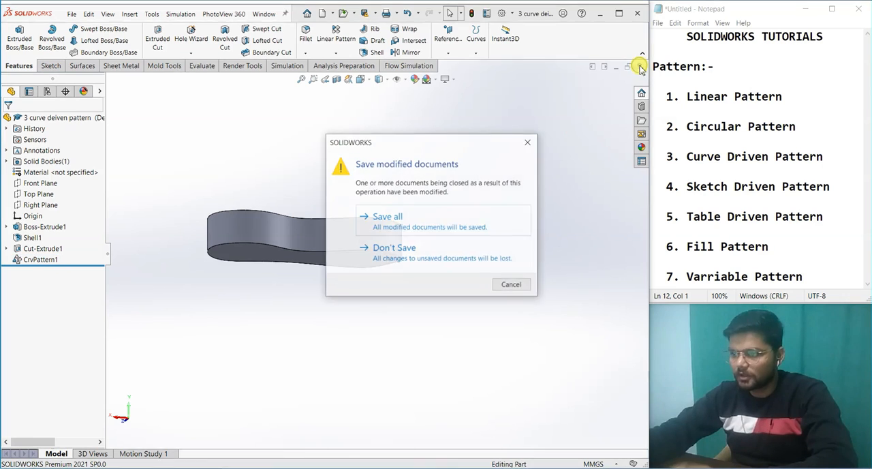
left_click(430, 245)
middle_click_drag(424, 247, 477, 379)
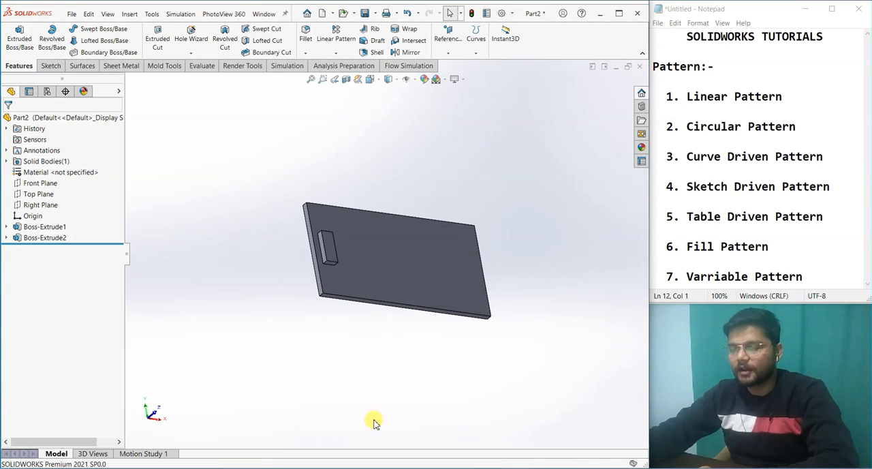
Step: Start a sketch on the plate's large front face, the one carrying the small rectangular block
scroll(362, 251, "down", 3)
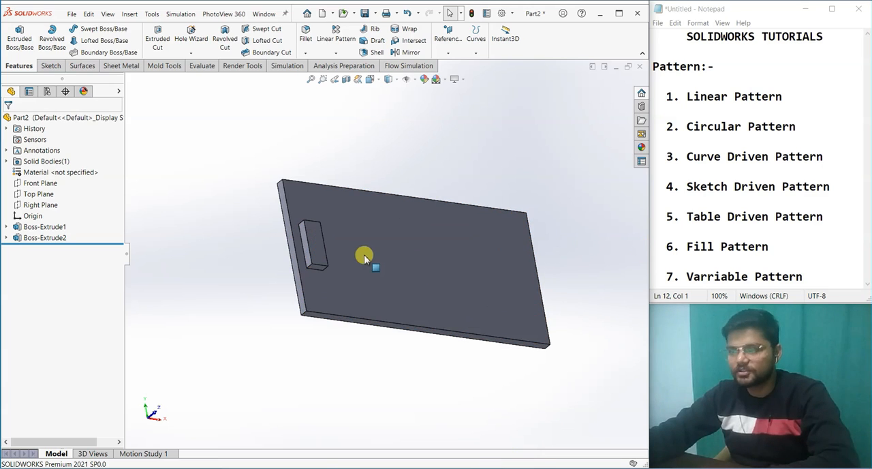
middle_click_drag(420, 344, 417, 381)
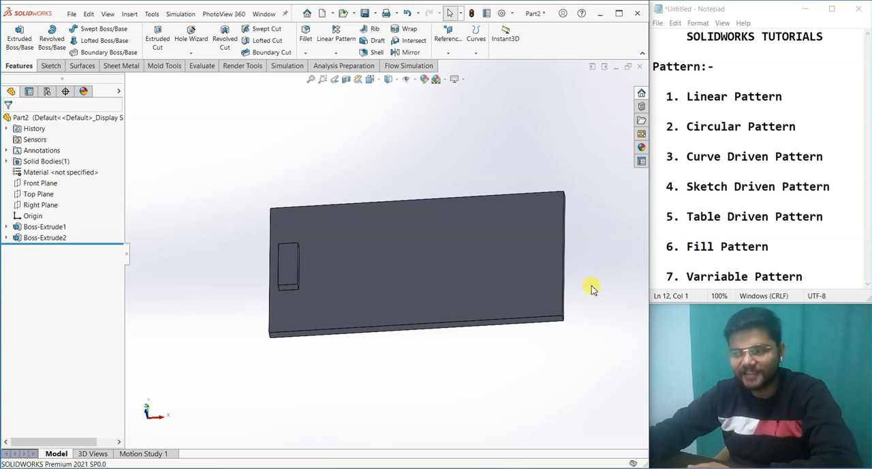
left_click(420, 298)
left_click(462, 271)
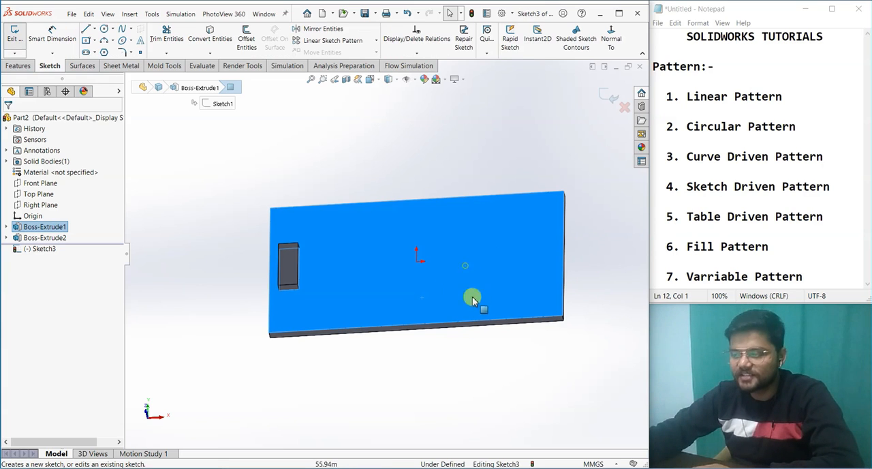
left_click(444, 412)
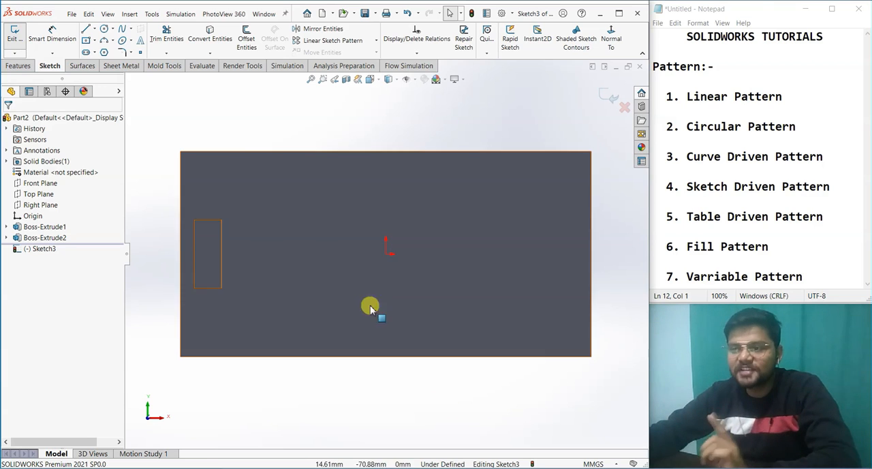
Step: Sketch six points on the horizontal line through the origin, three per side, spanning about -88 to 84 mm
left_click(139, 53)
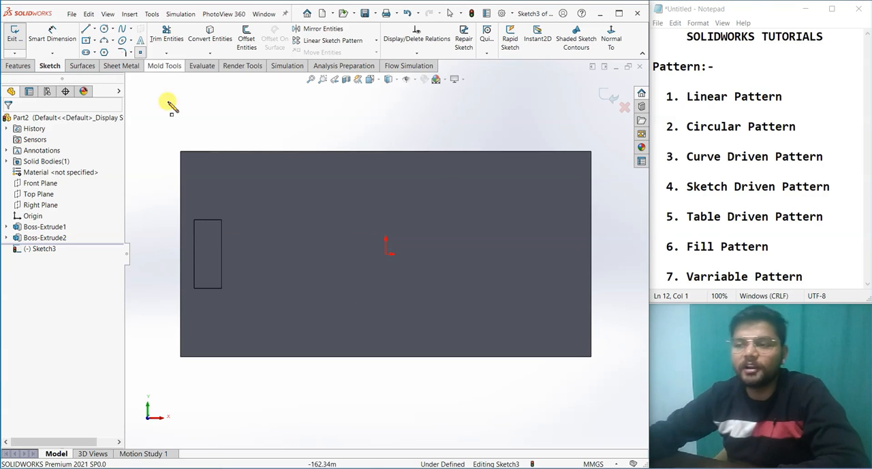
left_click(421, 253)
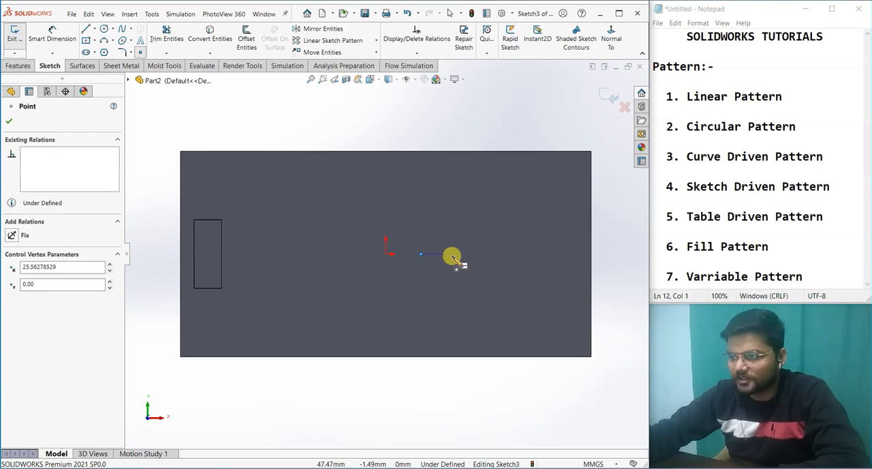
left_click(460, 254)
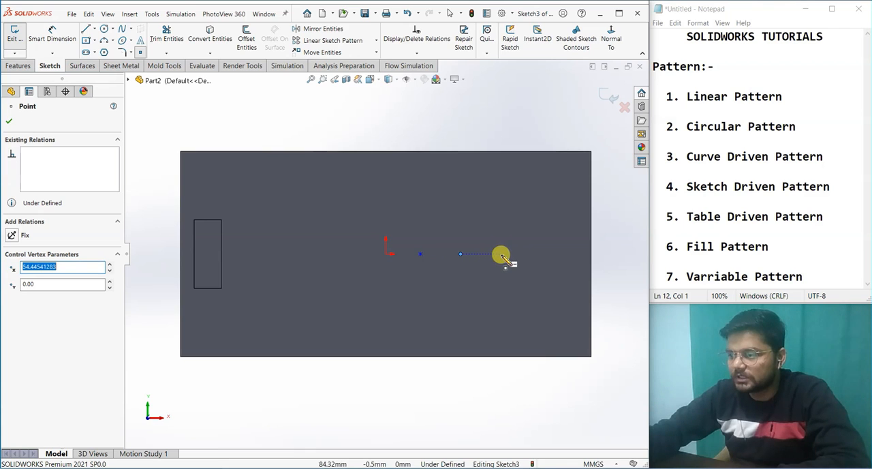
left_click(501, 253)
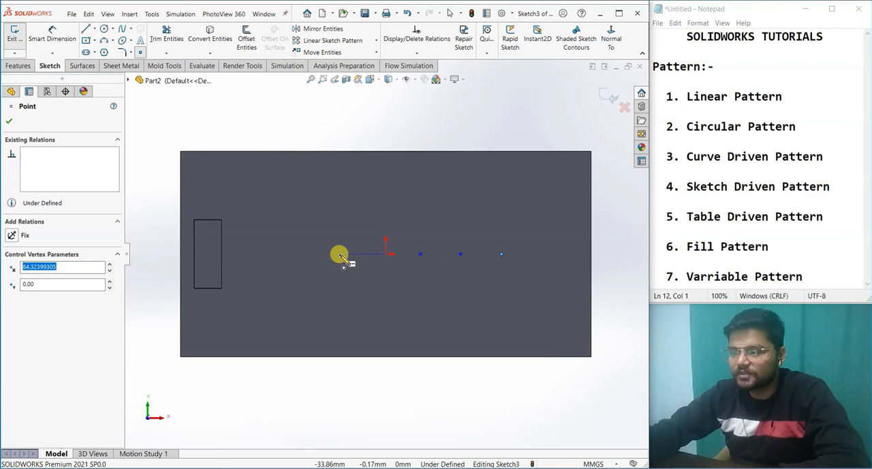
left_click(339, 253)
left_click(308, 253)
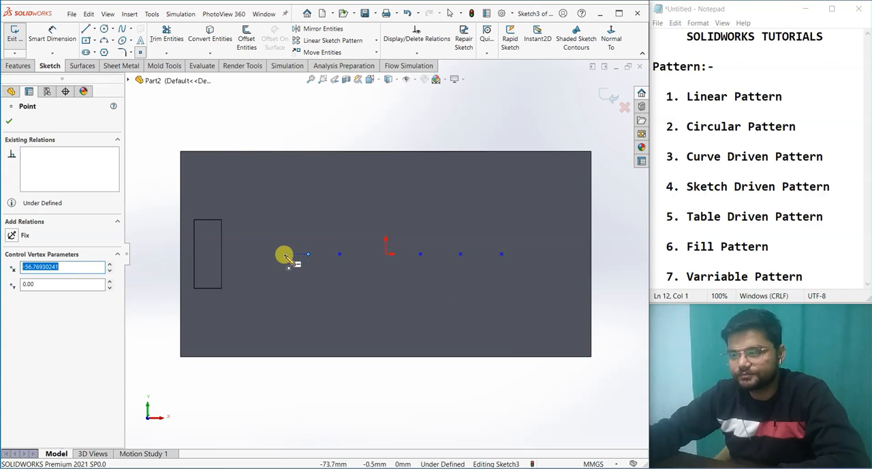
left_click(266, 253)
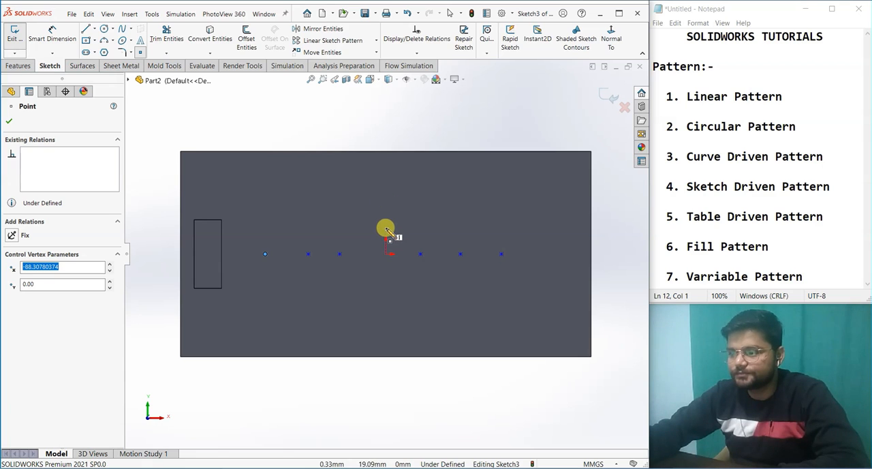
Step: Add four points vertically in line with the origin, two above and two below, from about 59 to -48 mm, and exit the sketch
left_click(386, 215)
left_click(385, 174)
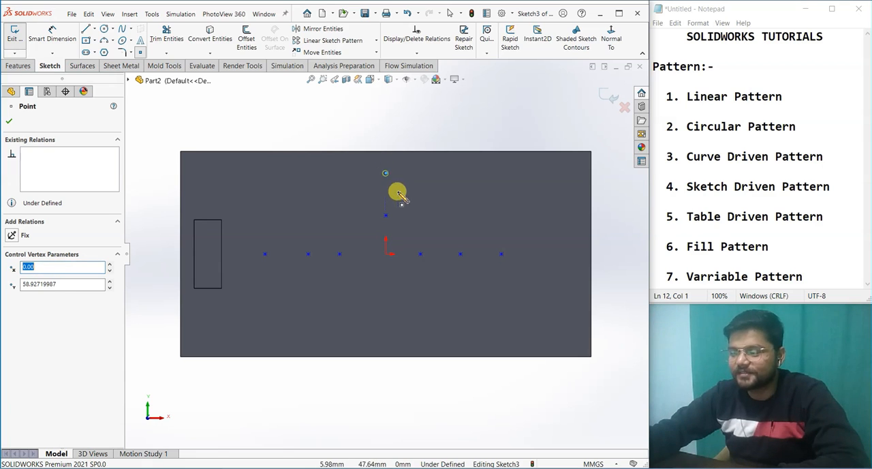
left_click(385, 276)
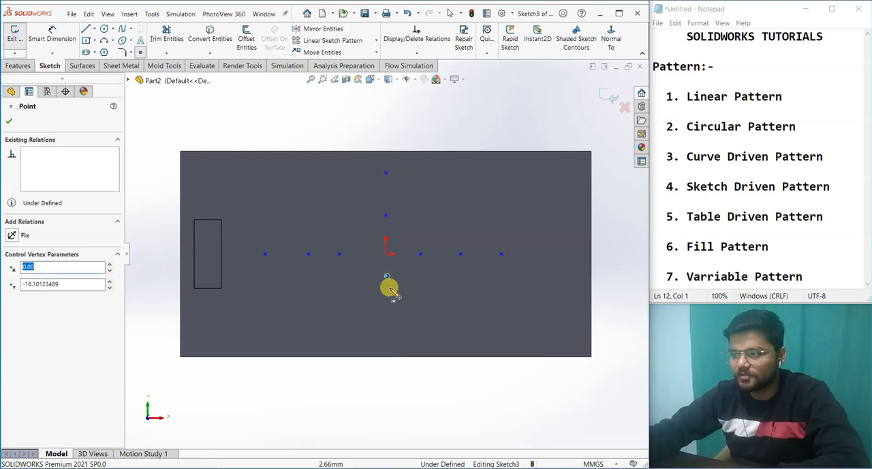
left_click(386, 318)
right_click(387, 320)
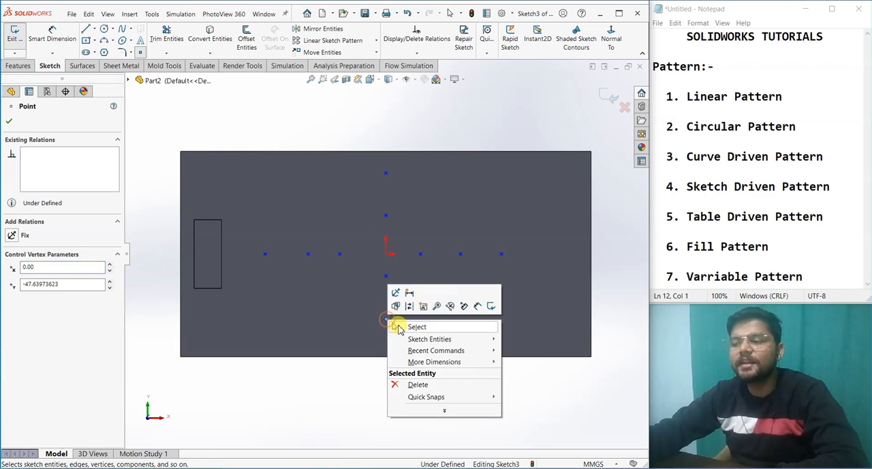
left_click(402, 327)
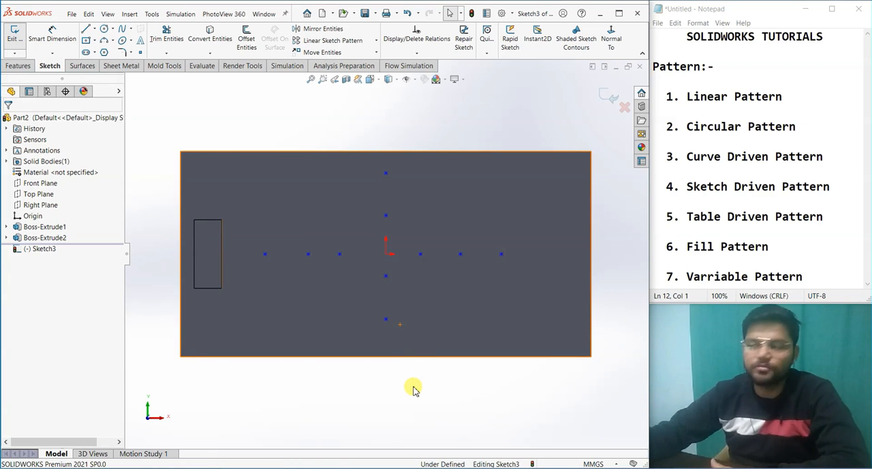
left_click(607, 96)
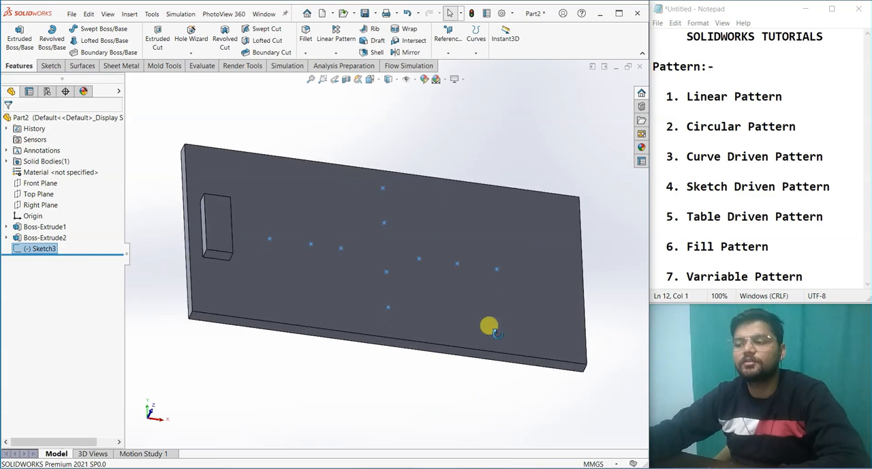
Step: Create a sketch driven pattern of the small rectangular block at the sketched points, using the centroid as the reference point
middle_click_drag(482, 366, 498, 356)
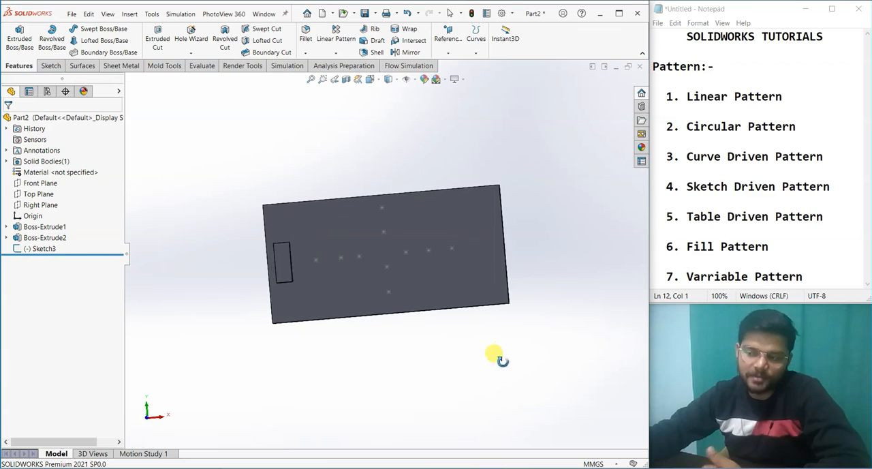
left_click(344, 52)
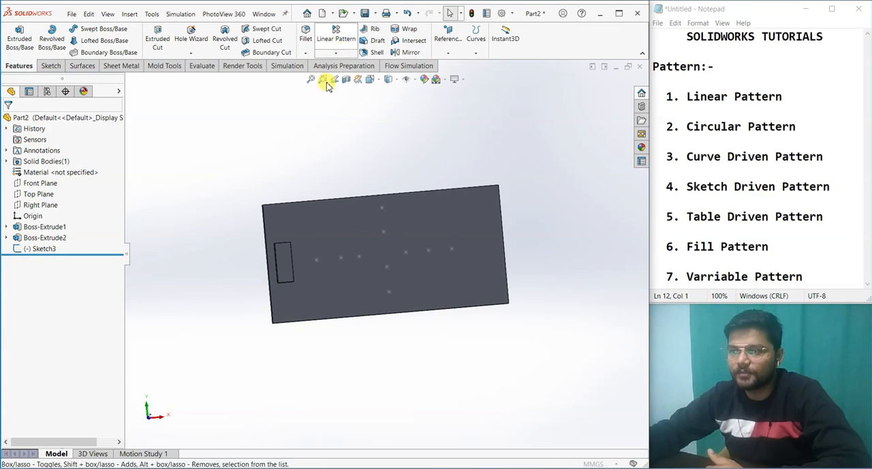
left_click(23, 122)
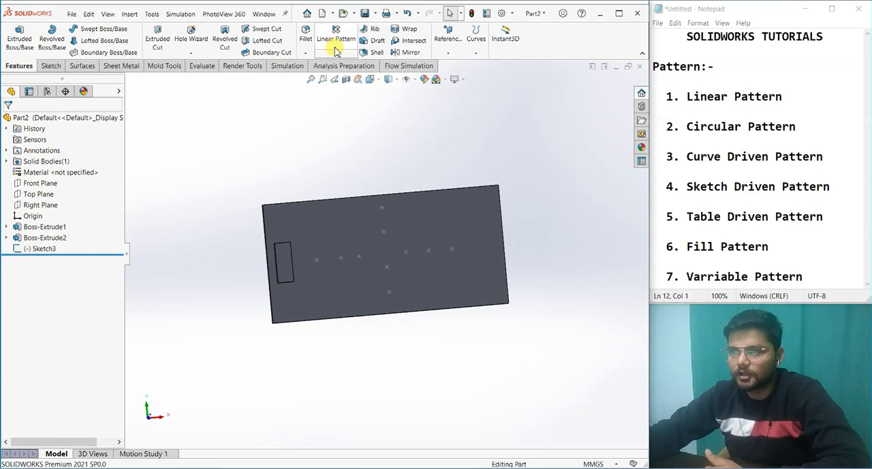
left_click(335, 52)
left_click(349, 111)
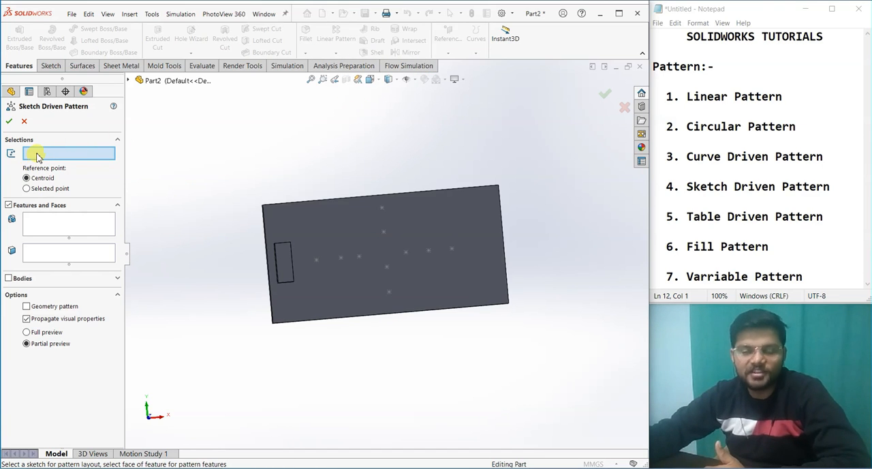
left_click(360, 256)
left_click(284, 267)
mouse_move(272, 327)
middle_mouse_down()
mouse_move(242, 264)
mouse_move(179, 234)
mouse_move(302, 345)
mouse_move(363, 311)
mouse_move(310, 269)
mouse_move(334, 197)
mouse_move(371, 241)
mouse_move(389, 311)
mouse_move(380, 272)
mouse_move(397, 201)
middle_mouse_up()
left_click(9, 121)
middle_click_drag(395, 301, 352, 343)
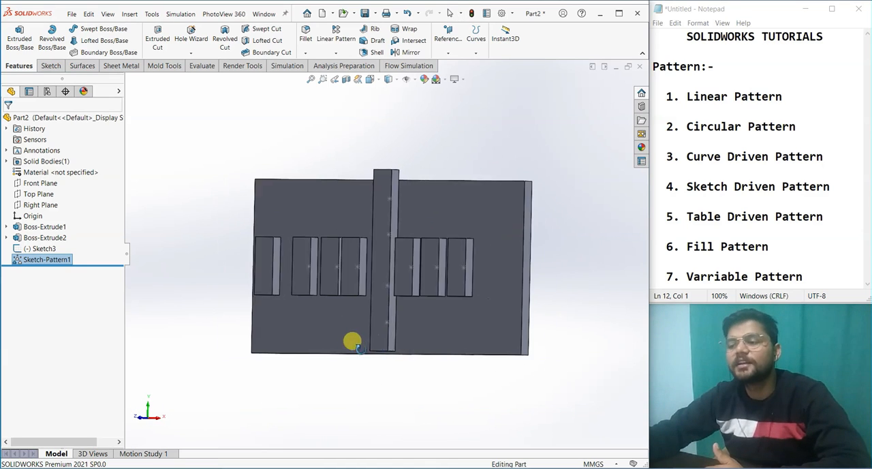
middle_click_drag(425, 337, 445, 333)
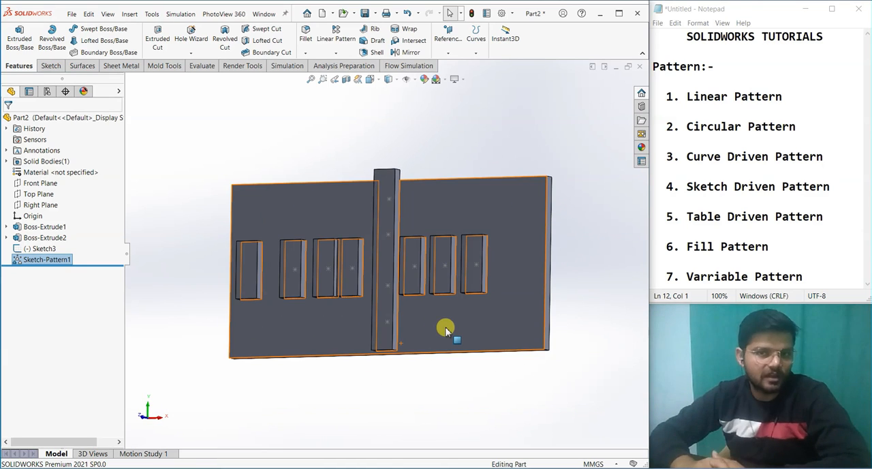
Step: Delete the sketch driven pattern and the sketch of points that drove it, leaving only the plate and the block
right_click(59, 259)
left_click(89, 307)
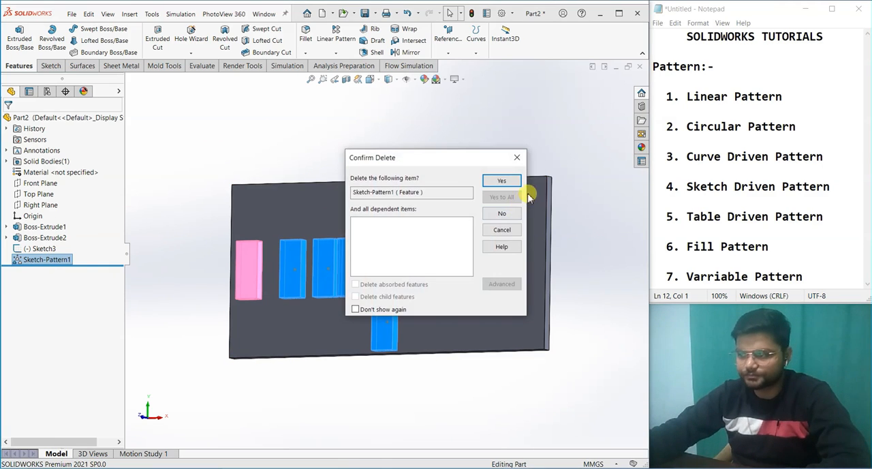
left_click(500, 181)
right_click(51, 251)
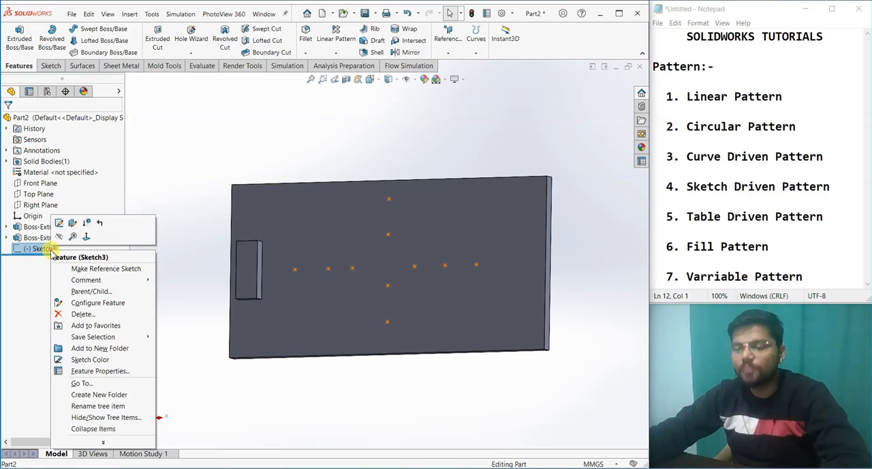
left_click(82, 314)
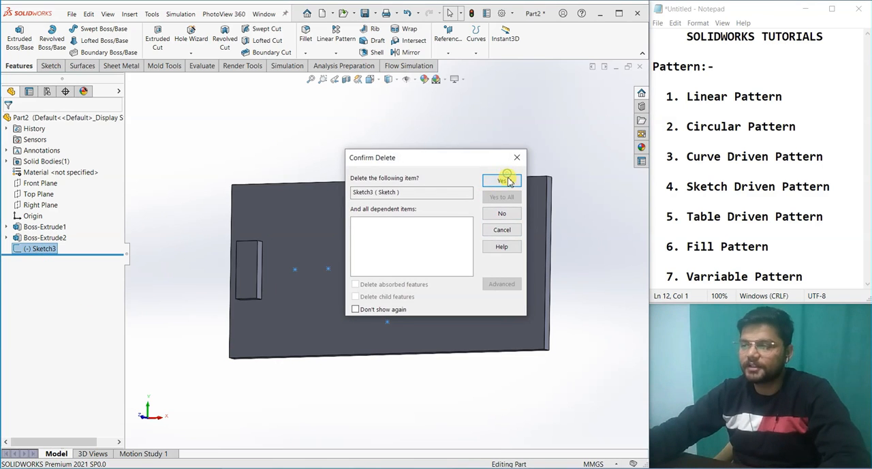
left_click(501, 181)
middle_click_drag(554, 354, 607, 324)
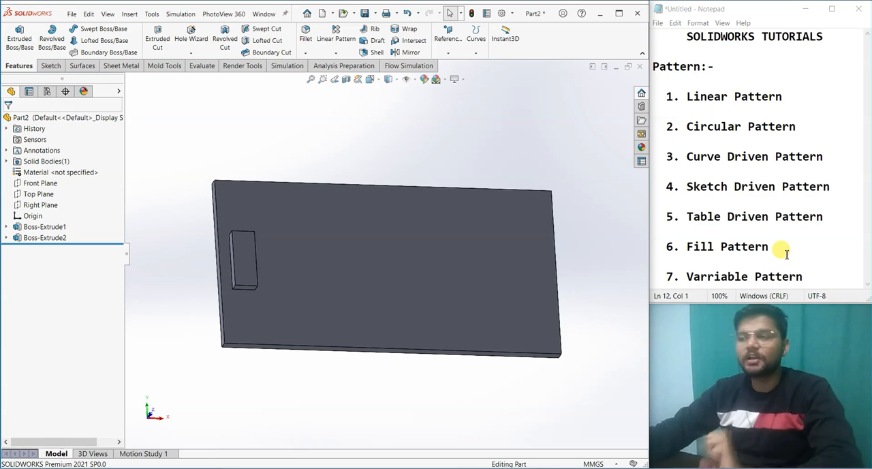
left_click(336, 52)
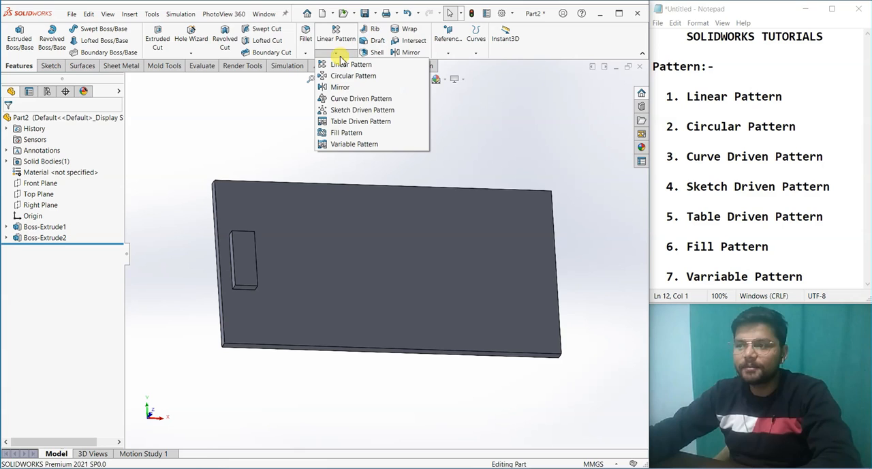
left_click(344, 121)
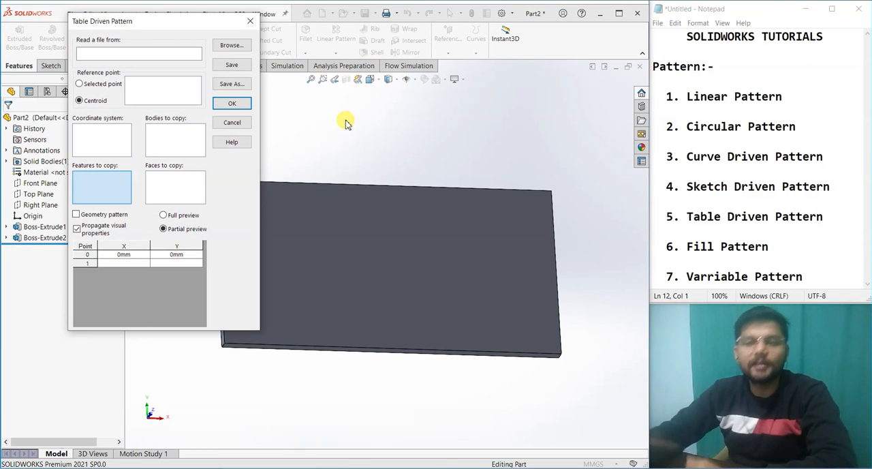
left_click_drag(94, 21, 89, 33)
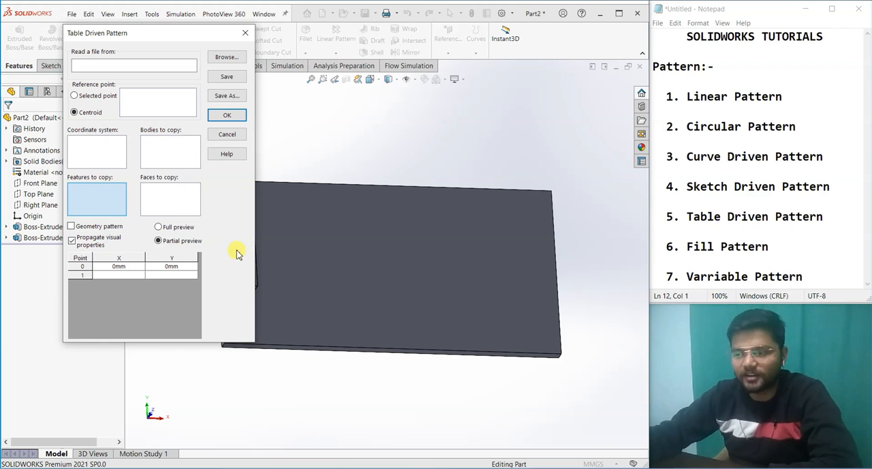
left_click(346, 372)
scroll(348, 375, "up", 3)
scroll(315, 271, "down", 3)
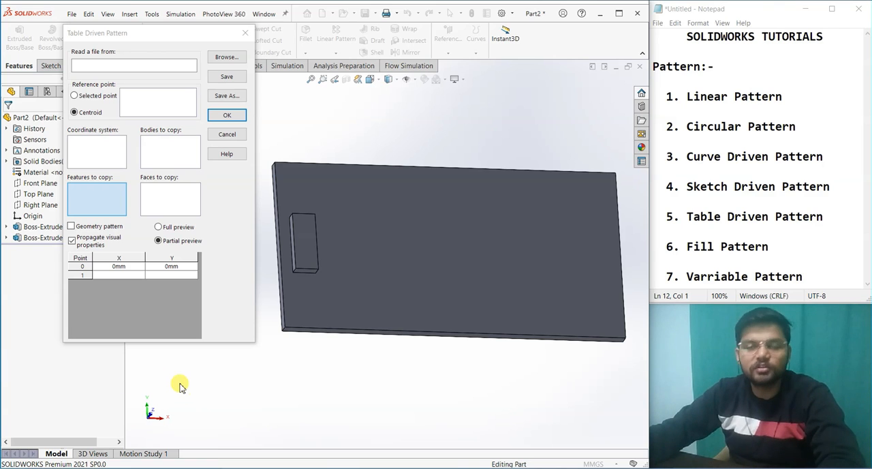
left_click(245, 33)
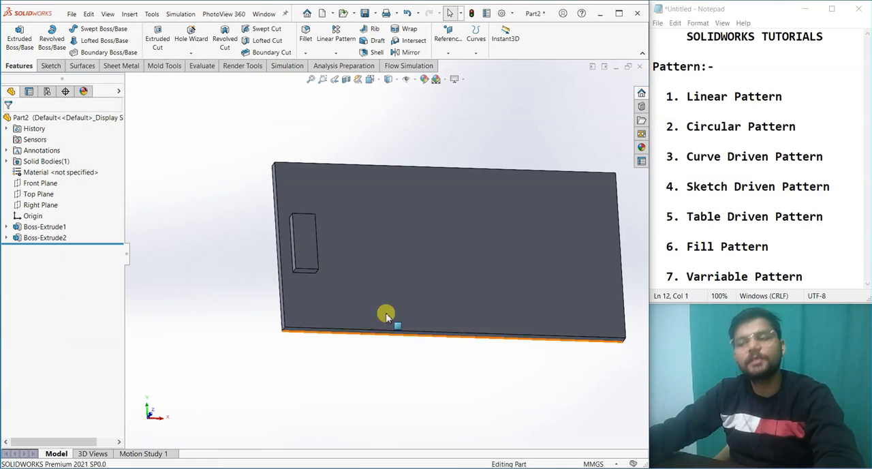
Step: Start a coordinate system with its origin at the plate's lower-left front corner and its X axis along the front face's lower edge
scroll(227, 338, "up", 5)
scroll(350, 278, "down", 1)
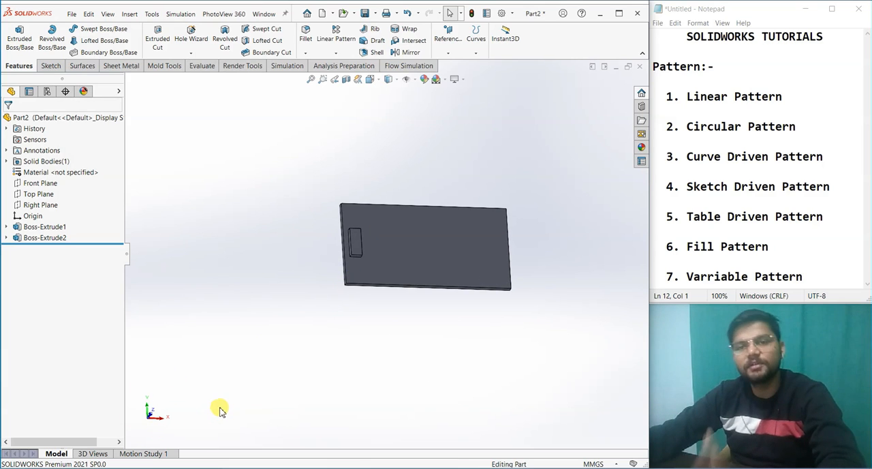
middle_click_drag(203, 410, 515, 304)
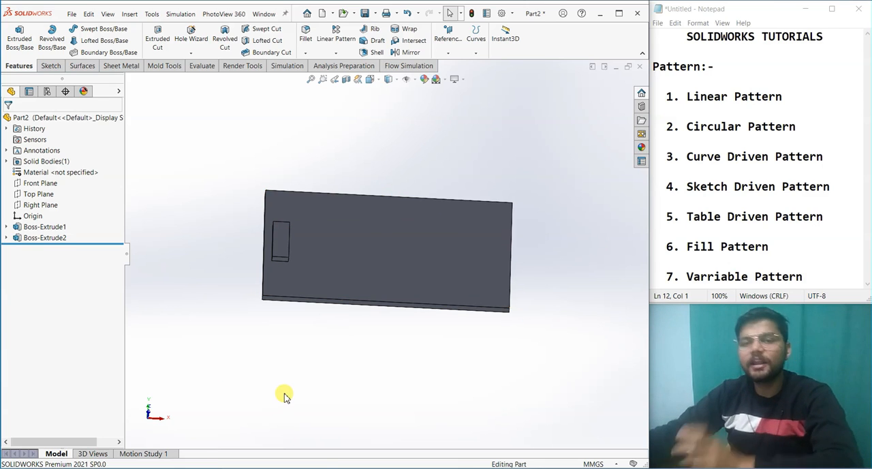
mouse_move(282, 358)
middle_mouse_down()
mouse_move(288, 307)
mouse_move(279, 292)
mouse_move(268, 359)
middle_mouse_up()
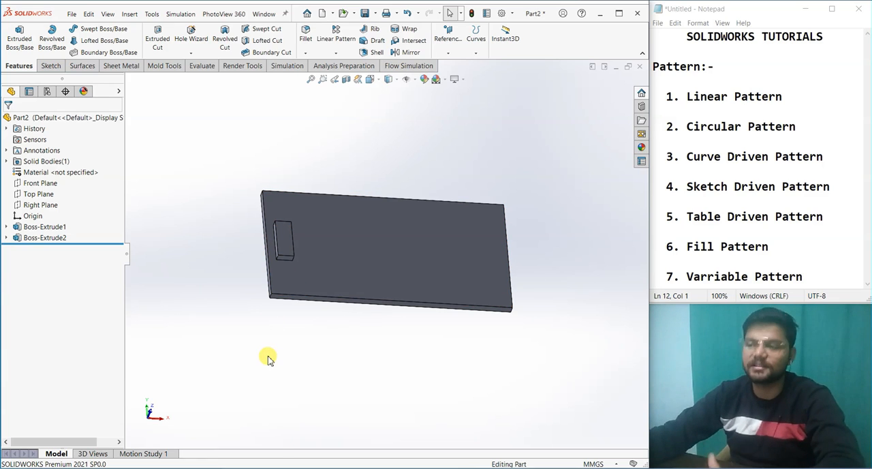
left_click(448, 53)
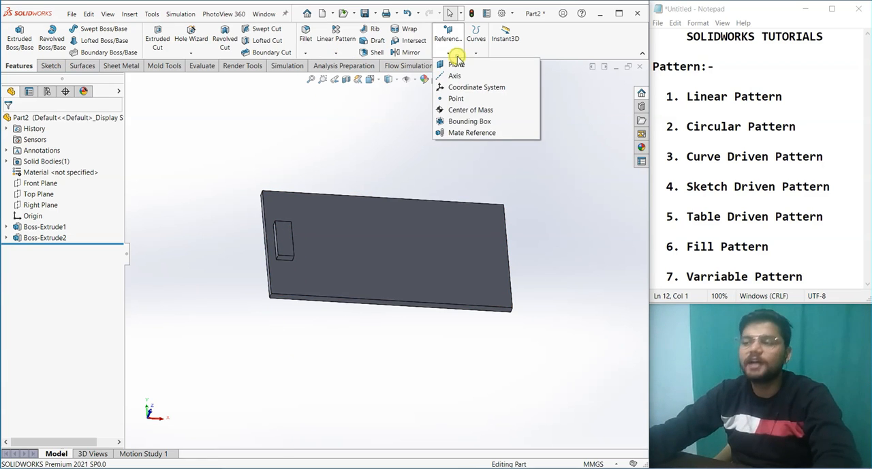
left_click(470, 87)
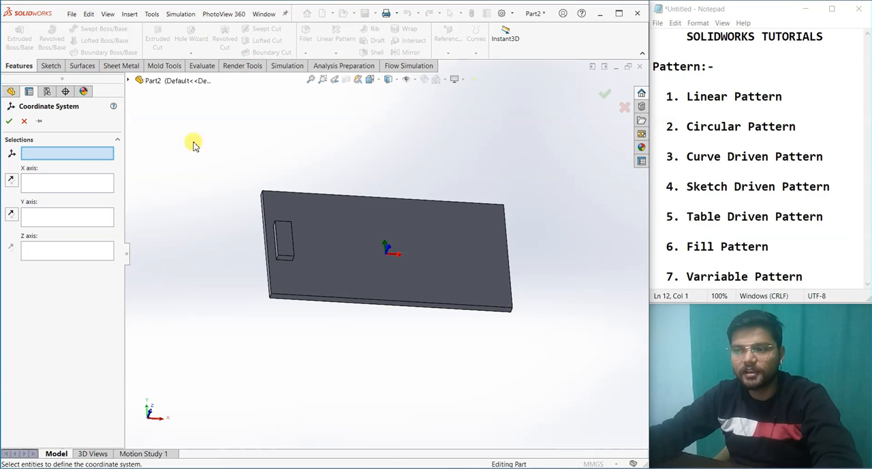
scroll(293, 324, "down", 3)
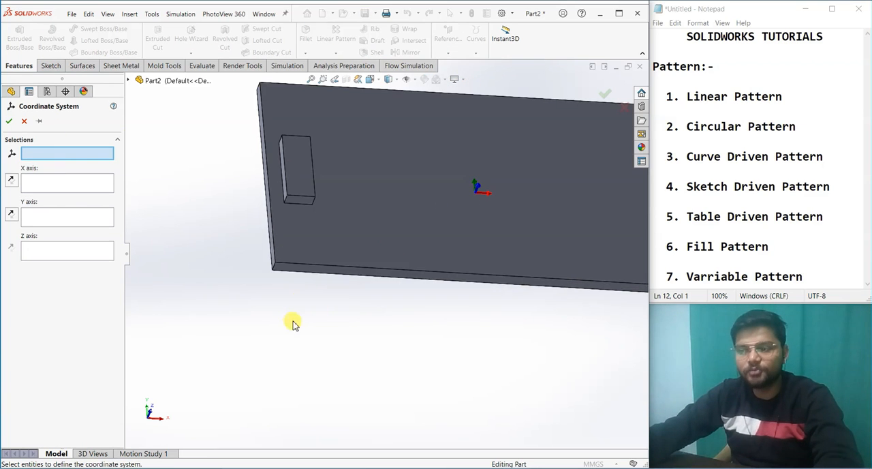
left_click(276, 262)
middle_click_drag(282, 321, 280, 283)
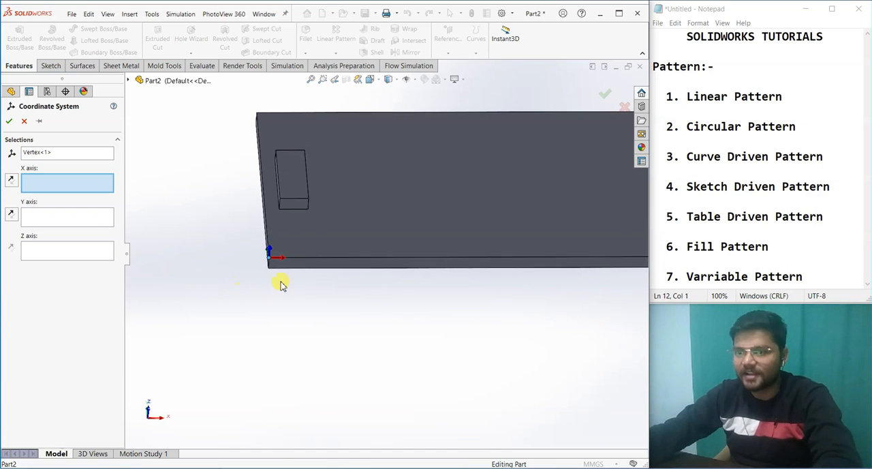
left_click(309, 258)
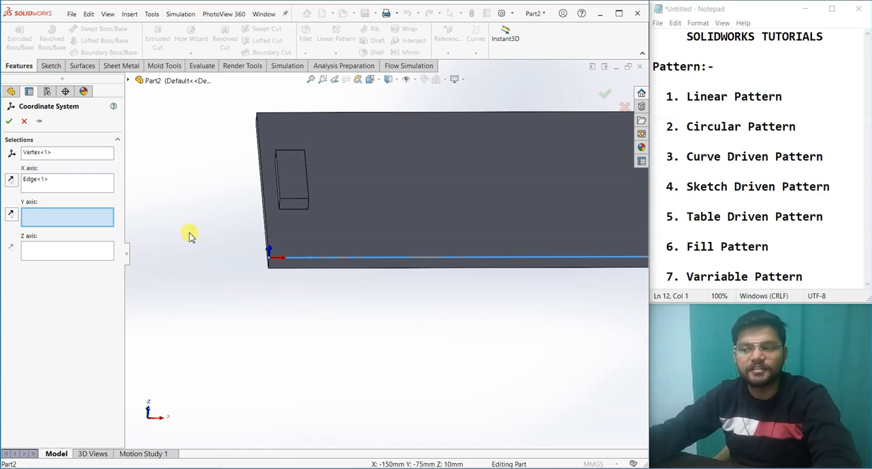
Step: Align the coordinate system's Y axis with the plate's short left edge, reverse its direction, and create the coordinate system
left_click(265, 217)
middle_click_drag(280, 261, 316, 266)
scroll(294, 275, "down", 2)
left_click(13, 218)
middle_click_drag(262, 240, 275, 228)
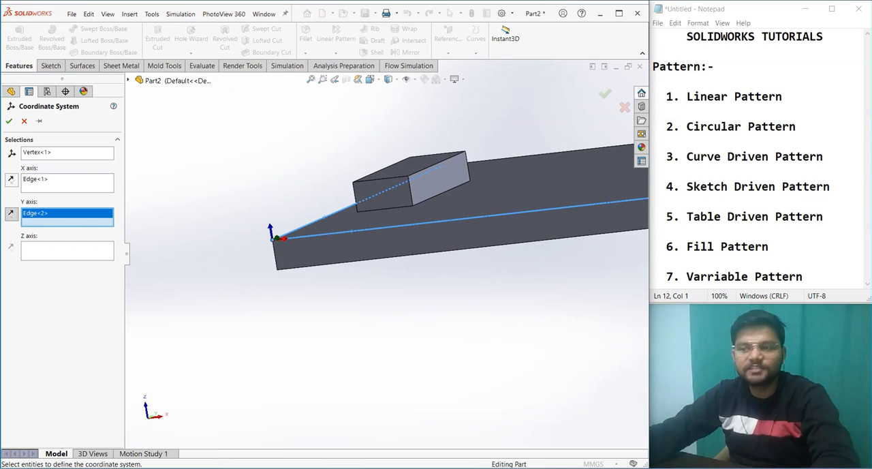
left_click(10, 122)
left_click(259, 272)
scroll(261, 275, "up", 2)
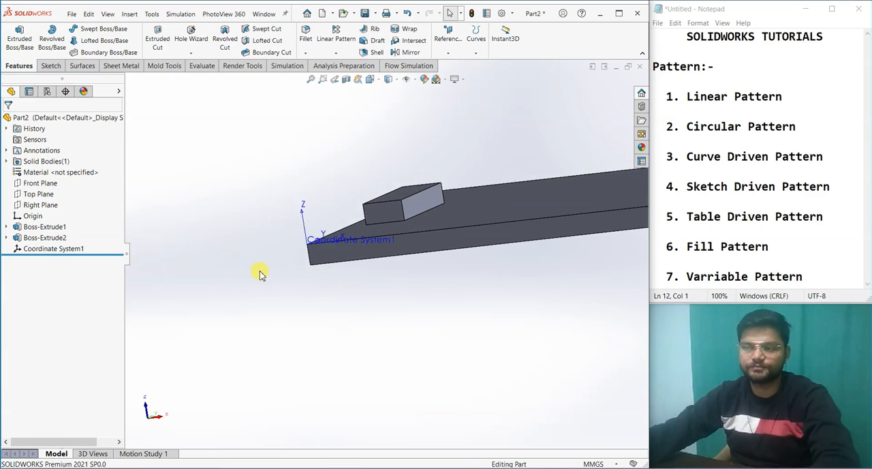
Step: Start a table driven pattern using the new corner coordinate system and the small rectangular block as the feature to copy
middle_click_drag(261, 275, 305, 375)
scroll(372, 288, "up", 2)
middle_click_drag(372, 288, 346, 300)
scroll(390, 181, "up", 2)
scroll(389, 181, "down", 3)
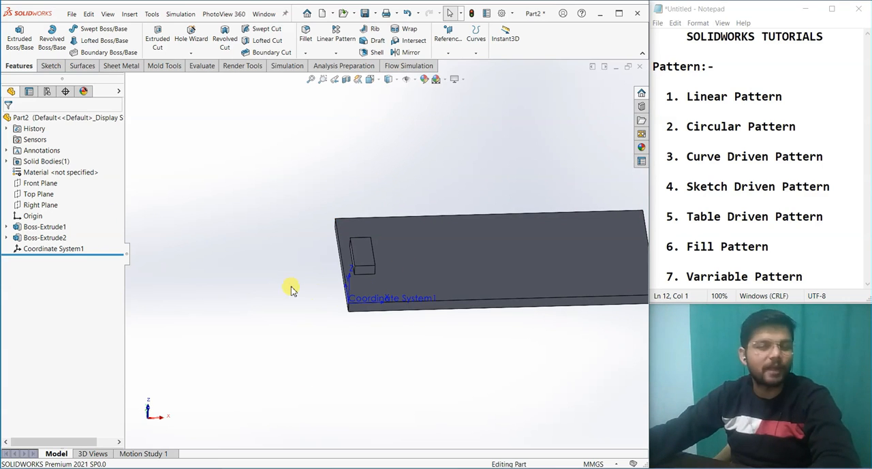
left_click(335, 52)
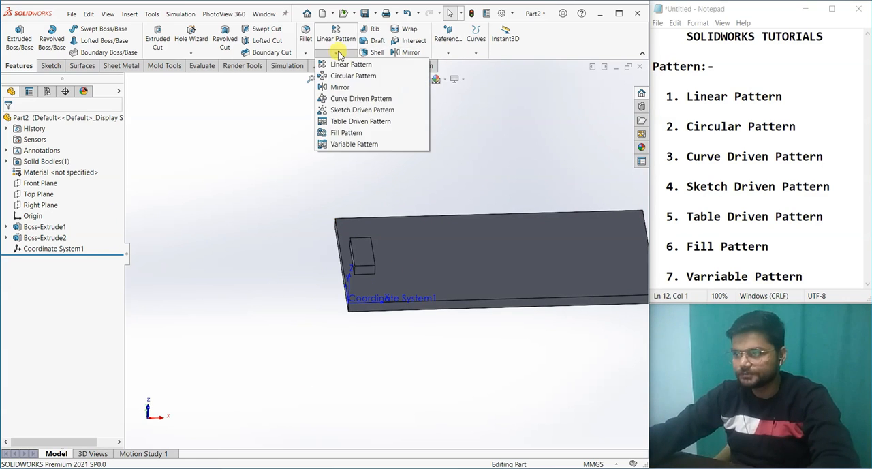
left_click(357, 122)
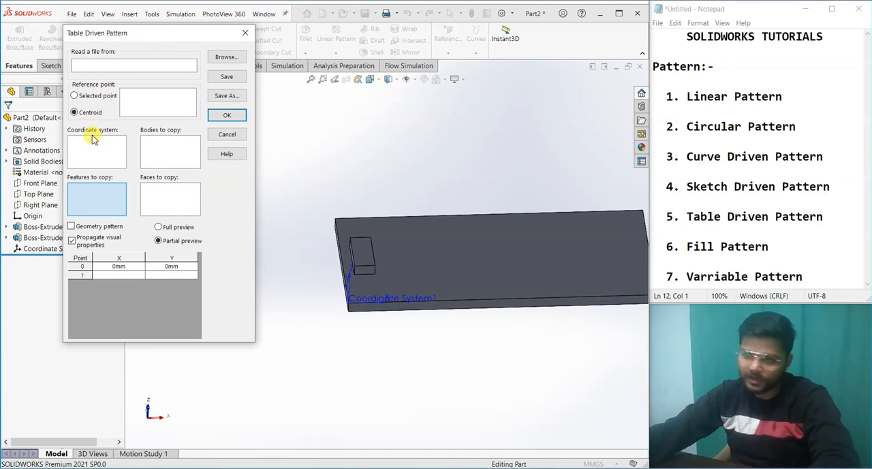
left_click(98, 149)
left_click(375, 305)
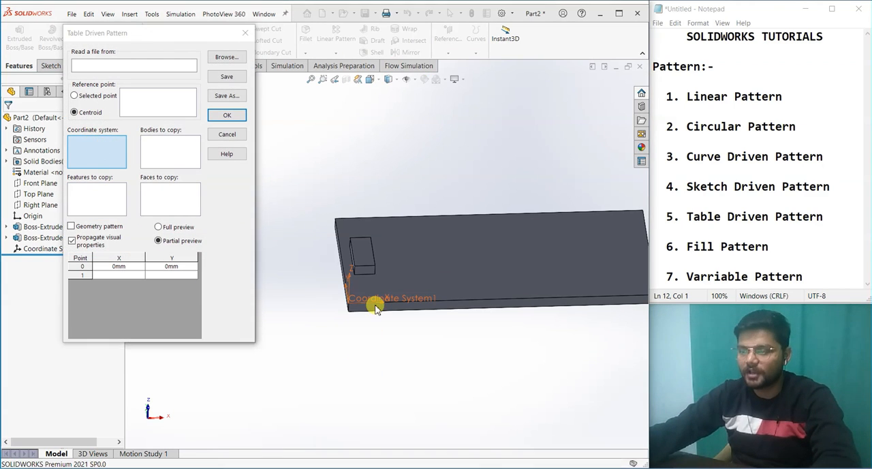
left_click(96, 198)
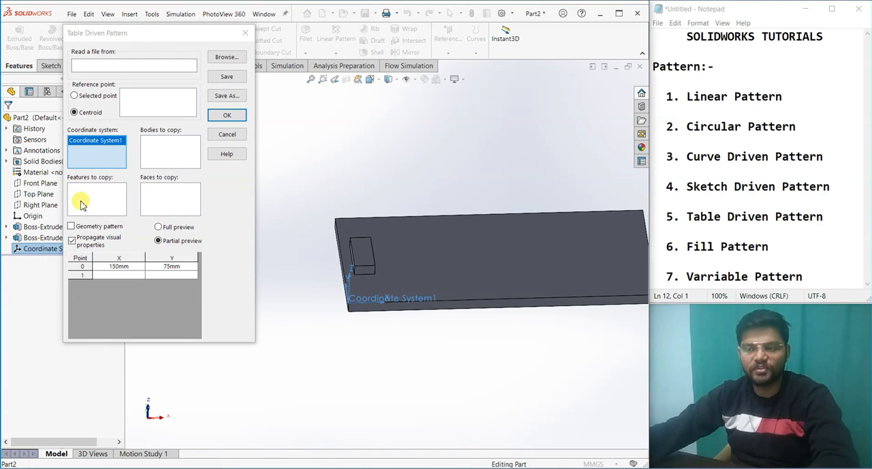
left_click(362, 258)
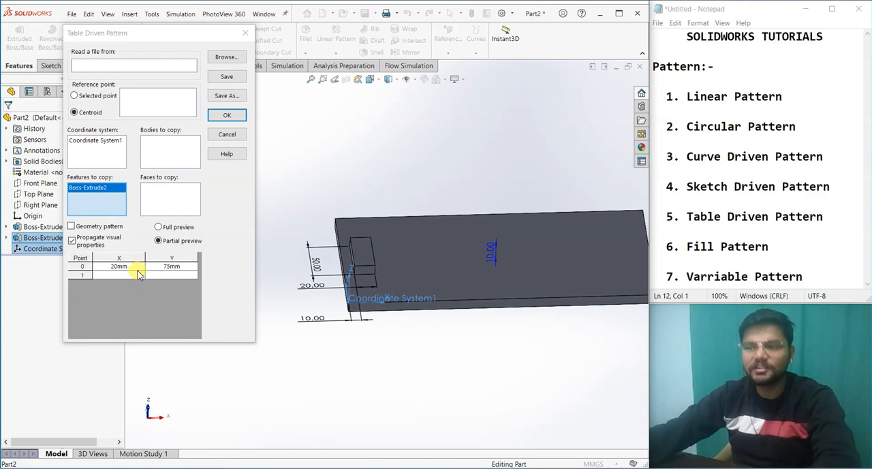
Step: Dismiss the Lenovo Vantage update notice and set the pattern's reference point to the block's lower-left corner vertex
scroll(416, 353, "down", 2)
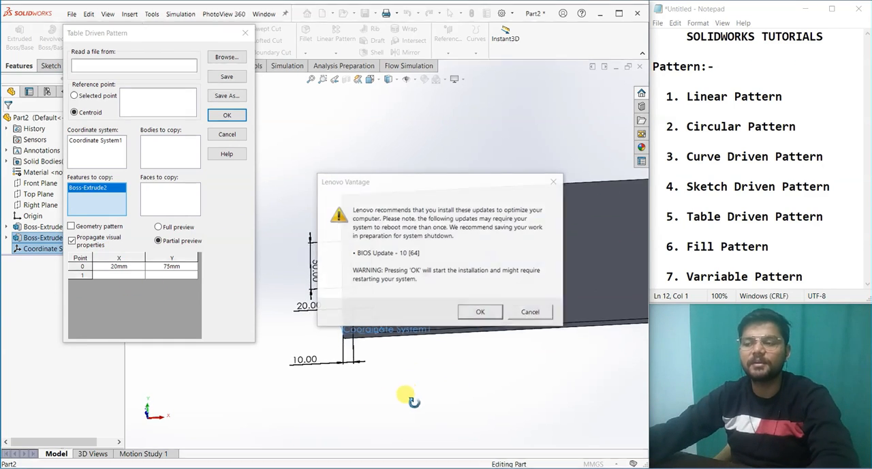
left_click(529, 313)
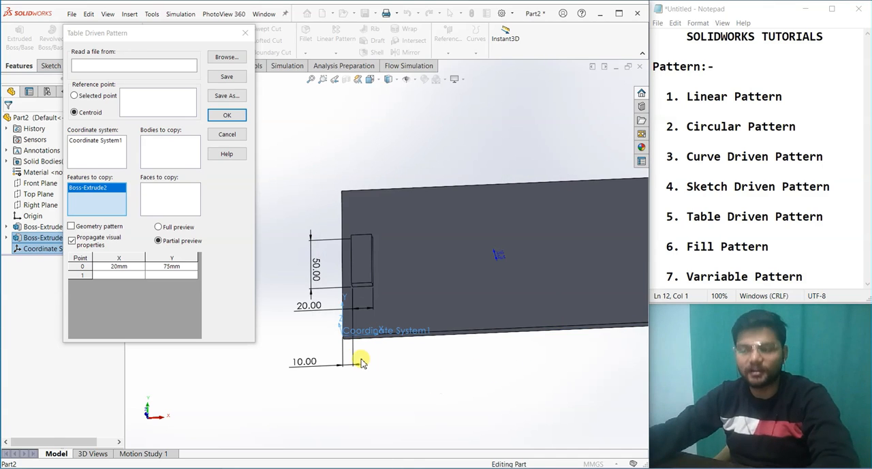
scroll(354, 354, "down", 2)
middle_click_drag(378, 373, 378, 400)
middle_click_drag(385, 342, 378, 349)
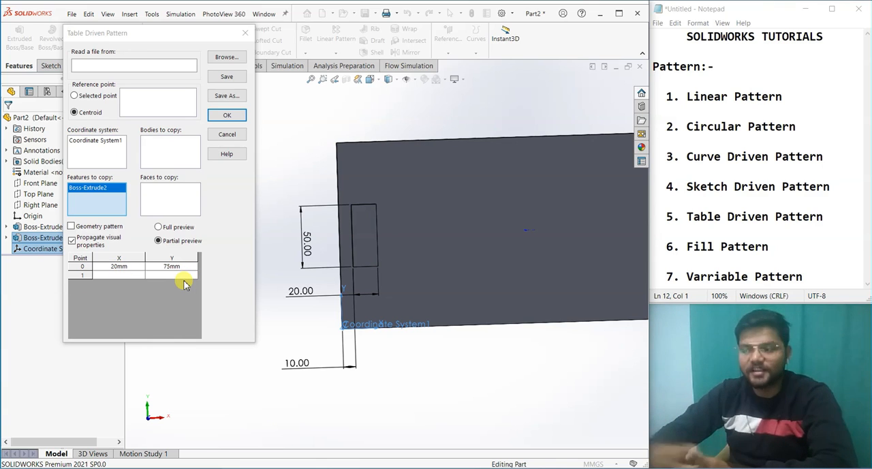
middle_click_drag(300, 312, 301, 274)
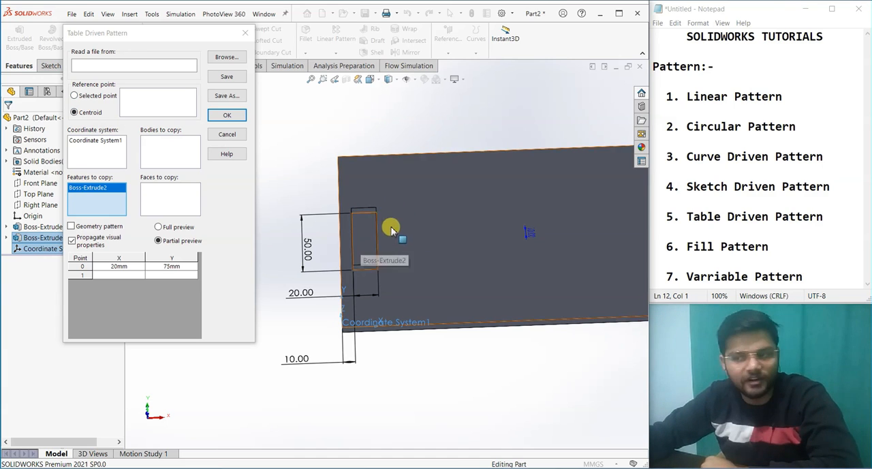
left_click(76, 96)
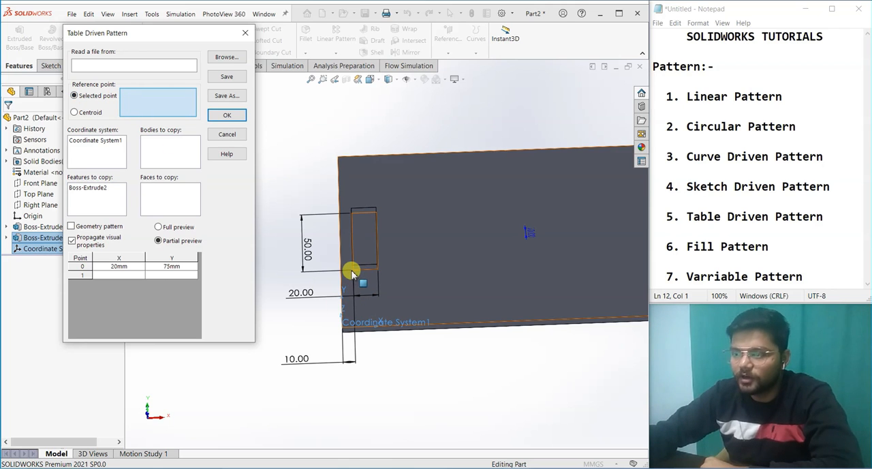
left_click(354, 272)
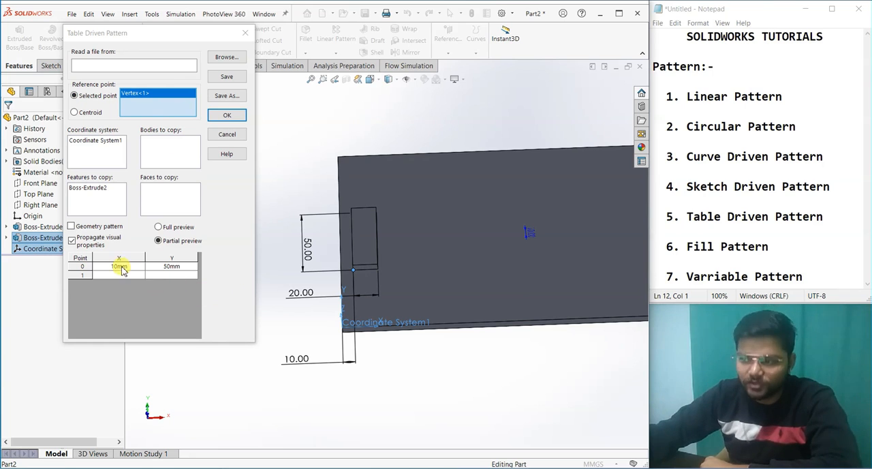
Step: Set point 1 of the table driven pattern to X 50 mm and Y 10 mm
middle_click_drag(426, 367, 424, 405)
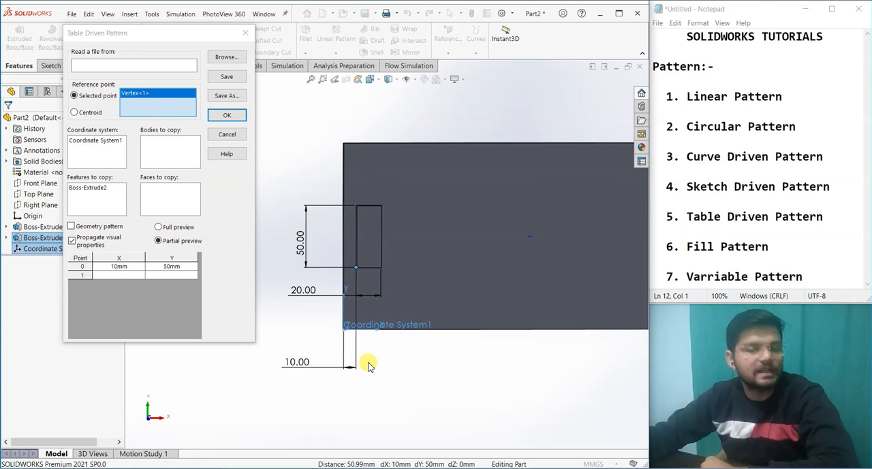
left_click(119, 274)
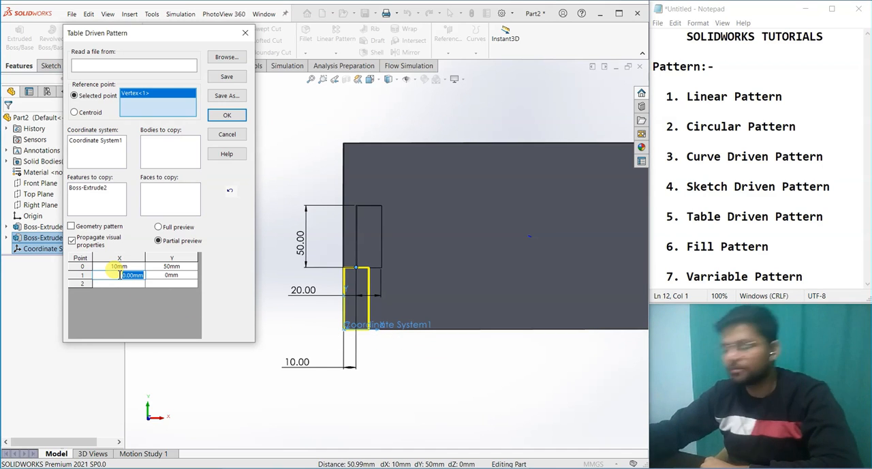
type("50")
key("Return")
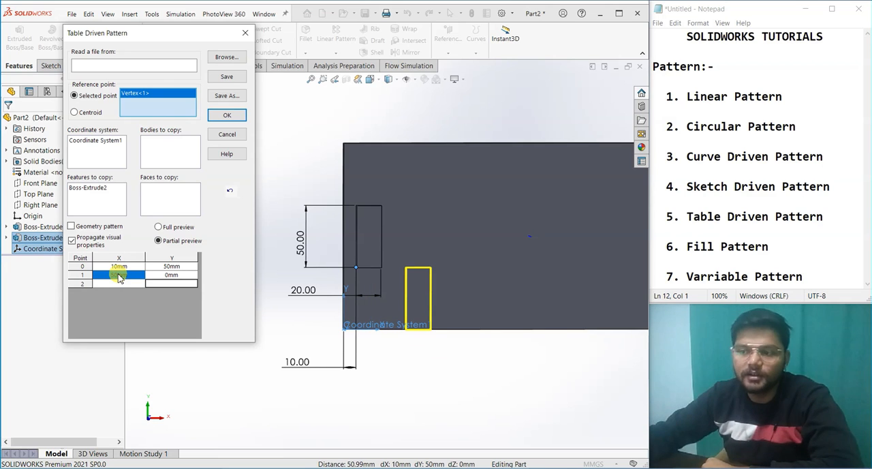
left_click(163, 274)
type("10")
key("Return")
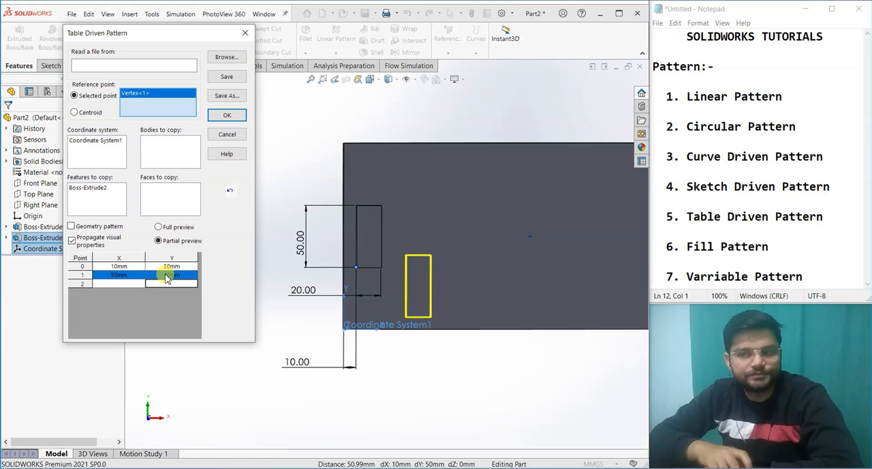
Step: Set point 2 of the table driven pattern to X 80 mm, Y 10 mm and point 3 to X 110 mm, Y 10 mm
left_click(130, 284)
left_click(133, 284)
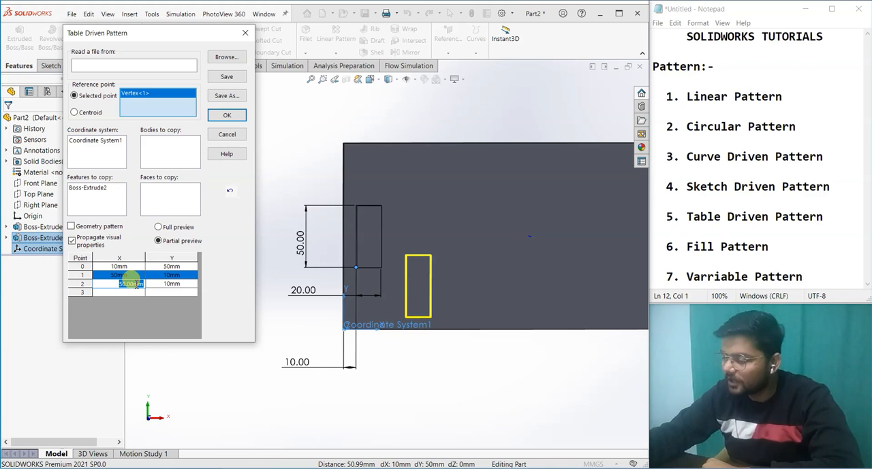
type("80")
key("Return")
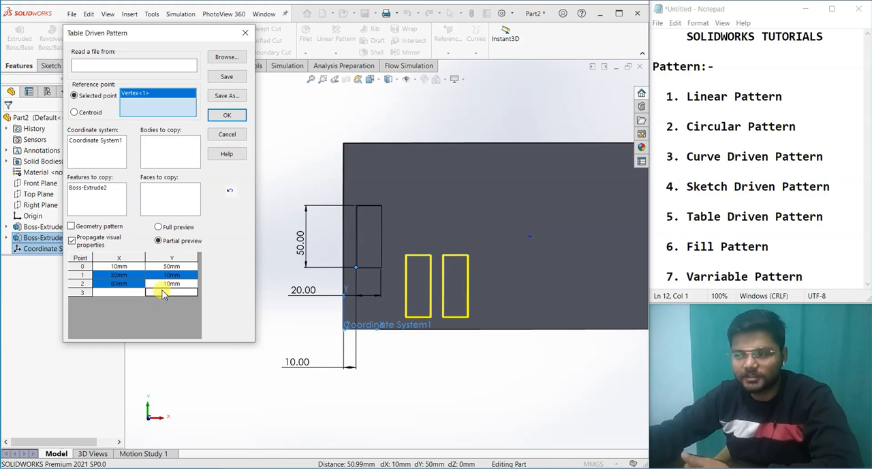
left_click(126, 293)
type("1")
type("10")
left_click(126, 295)
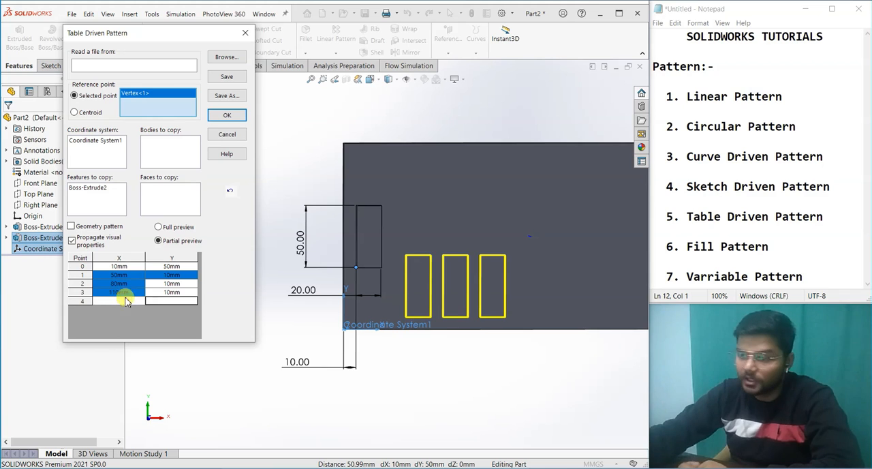
Step: Set point 4 of the table driven pattern to X 110 mm and Y 70 mm
left_click(121, 300)
left_click(178, 300)
type("60")
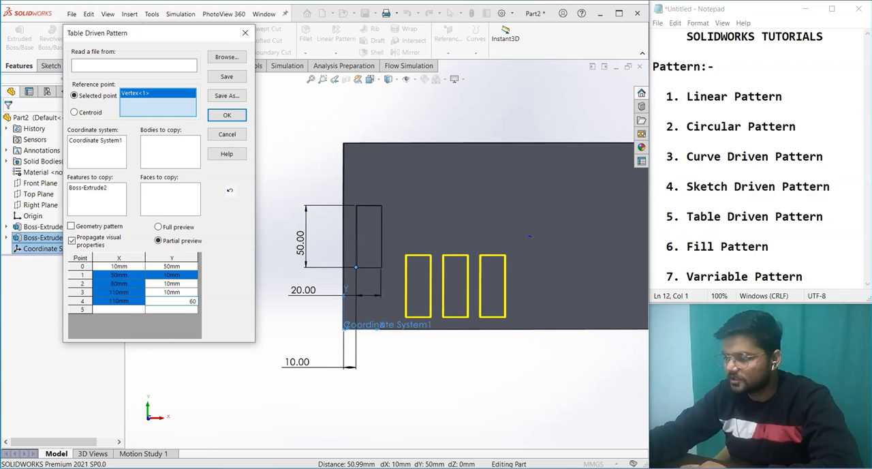
left_click(178, 305)
left_click(179, 305)
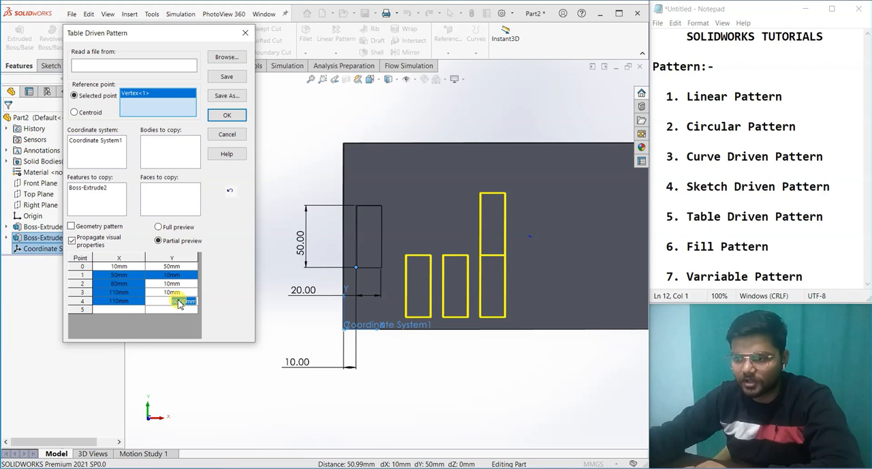
type("70")
left_click(178, 303)
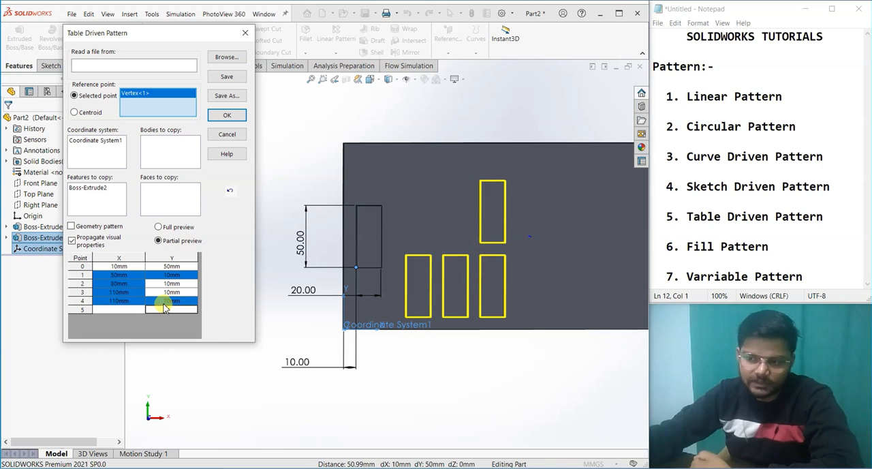
Step: Set point 5 of the table to X 140 mm and Y 90 mm, and create the table driven pattern
left_click(163, 310)
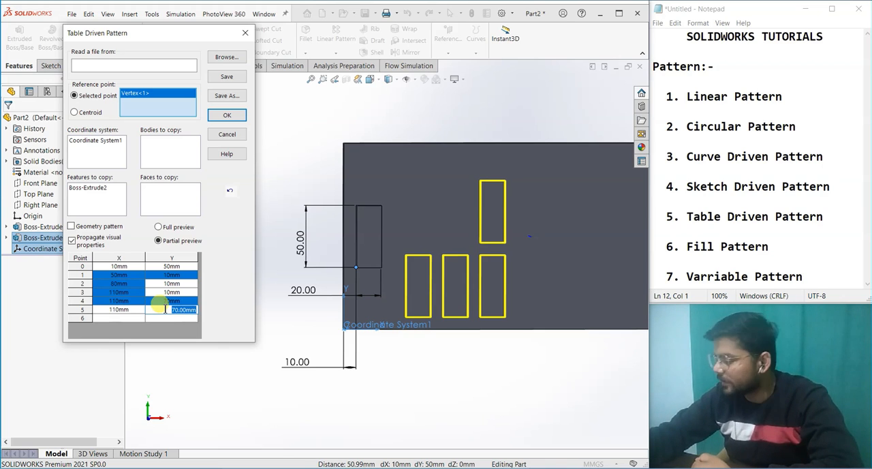
type("90")
key("Return")
left_click(121, 310)
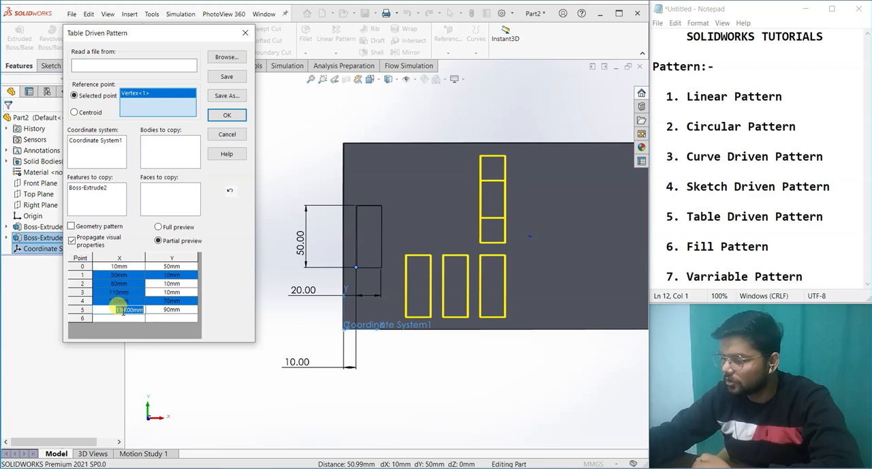
type("130")
key("Return")
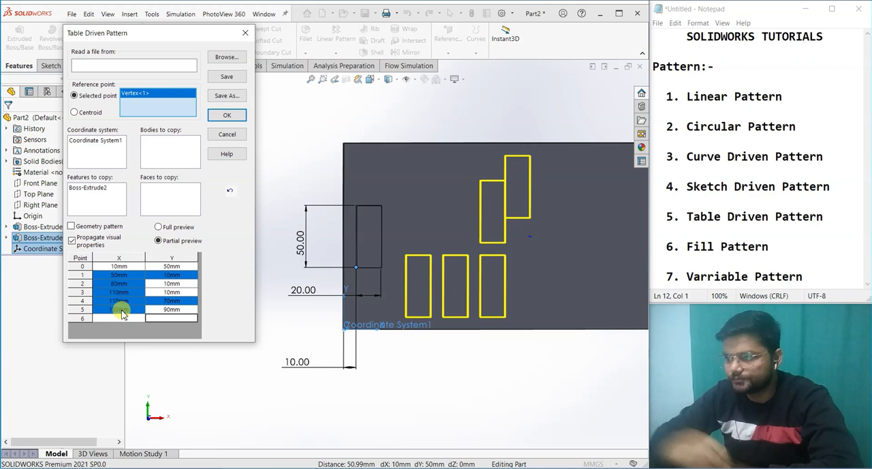
type("14")
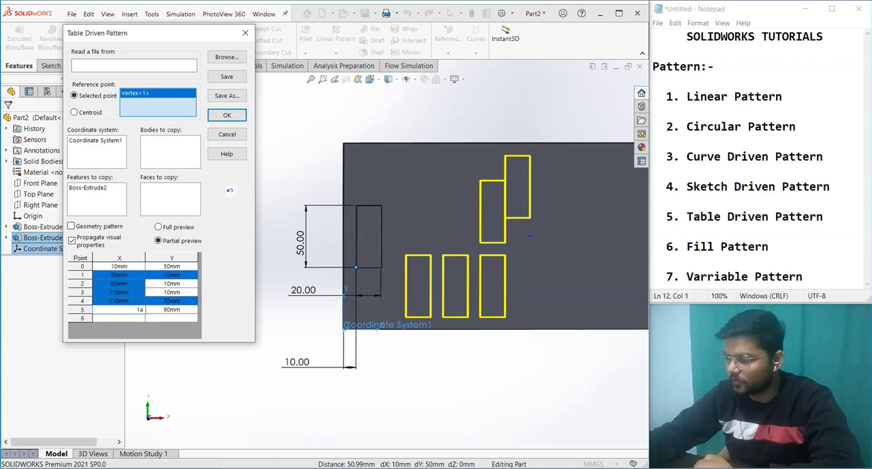
type("0")
key("Return")
left_click(121, 311)
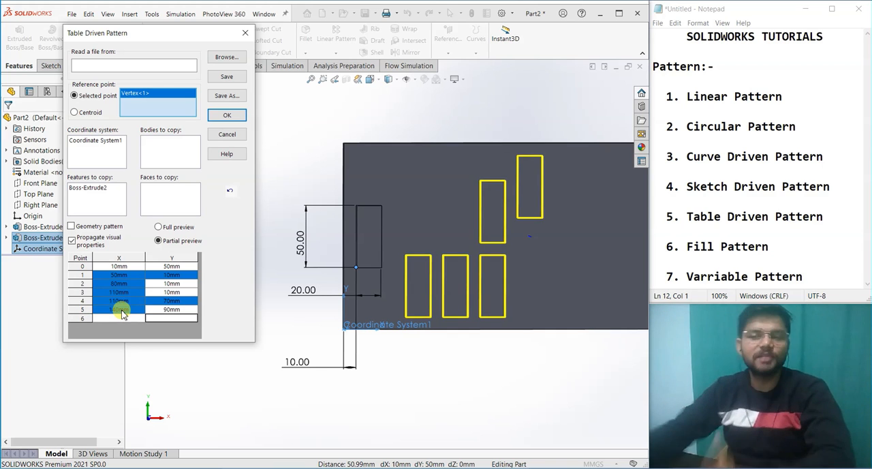
left_click(219, 116)
middle_click_drag(280, 389, 445, 397)
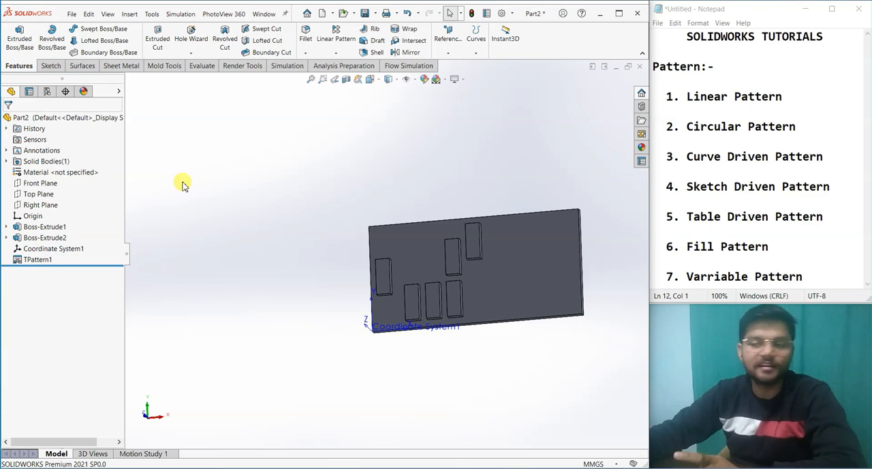
Step: Reopen the table driven pattern for editing, save its point table to the Desktop as tp.sldptab, and close the pattern settings
right_click(42, 259)
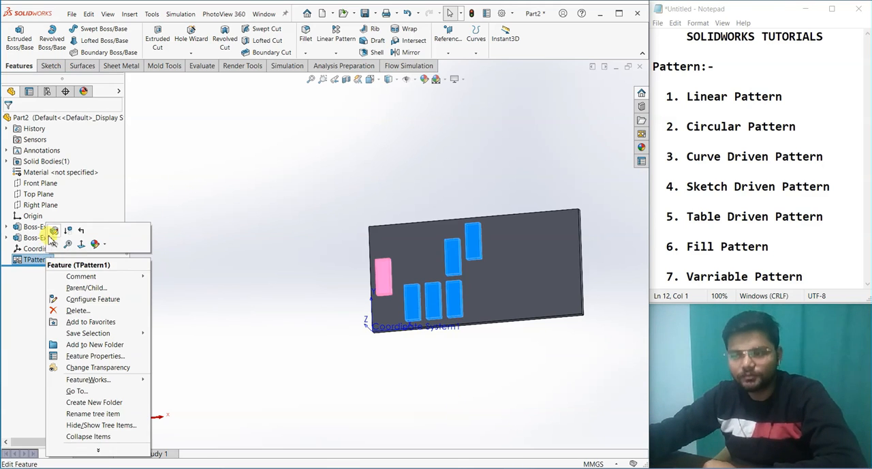
left_click(53, 231)
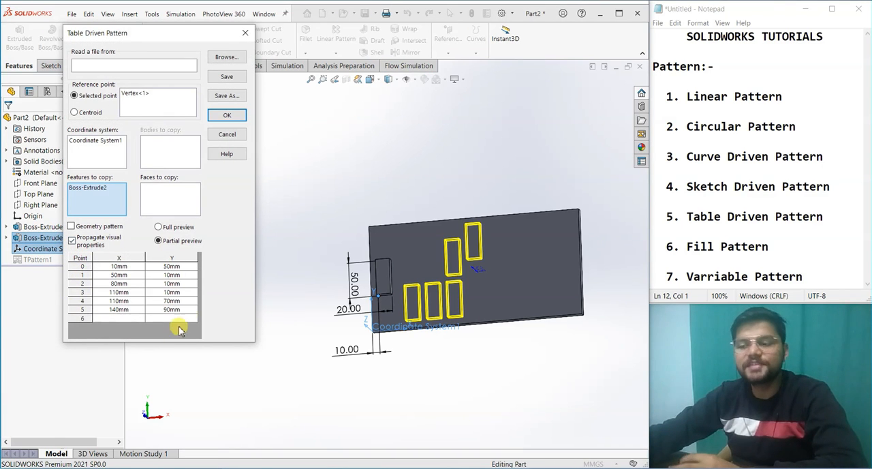
left_click(227, 95)
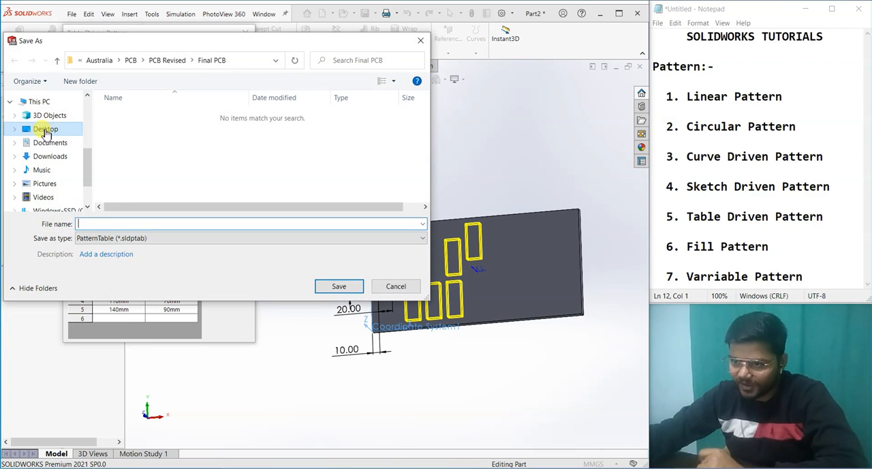
left_click(45, 128)
left_click(102, 223)
type("tb")
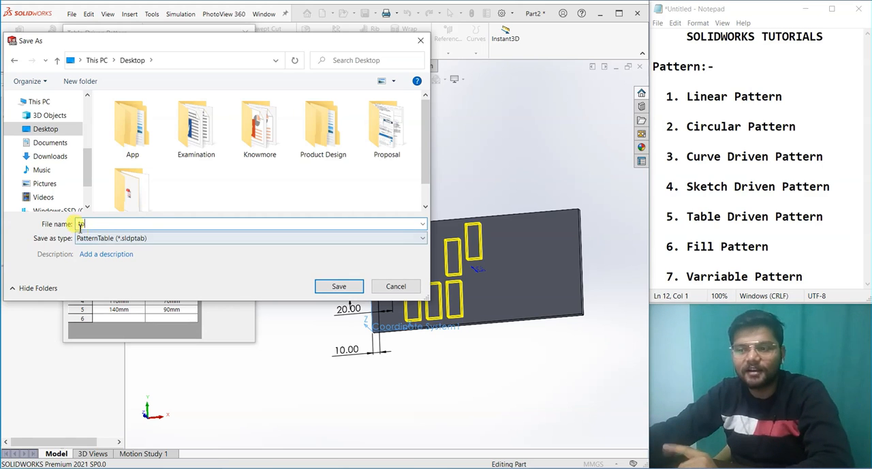
key("Tab")
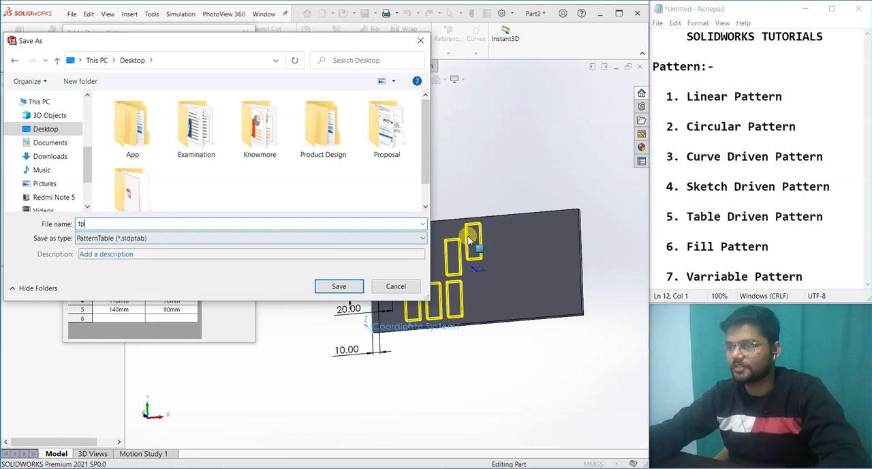
left_click(334, 286)
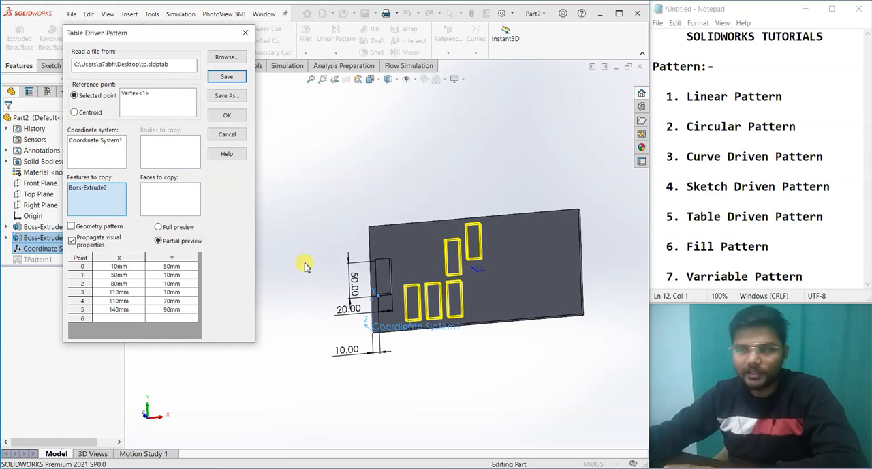
left_click(244, 35)
left_click(273, 279)
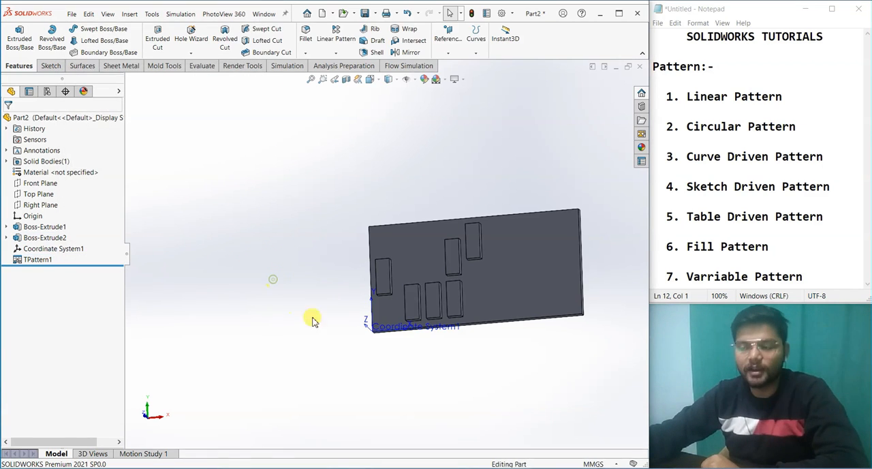
middle_click_drag(313, 321, 350, 308)
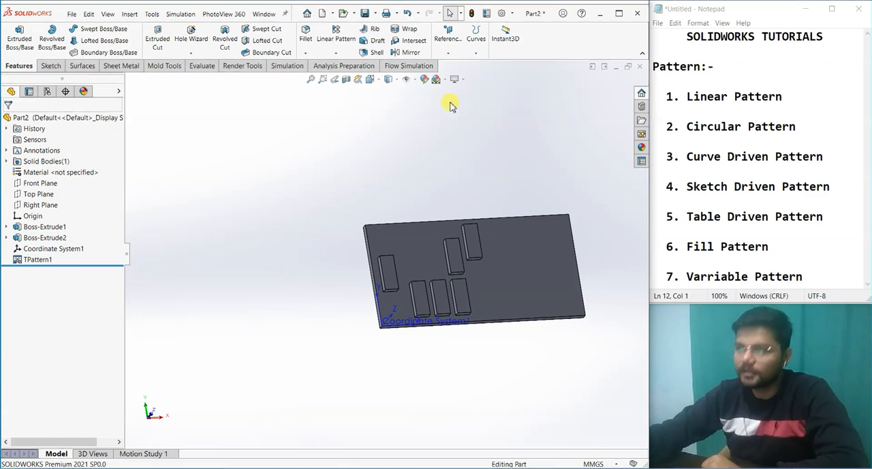
Step: Switch to the desktop, open the tp table file in Notepad, and bring the SOLIDWORKS window back beside it
left_click(599, 15)
left_click_drag(30, 360, 330, 152)
left_click(335, 180)
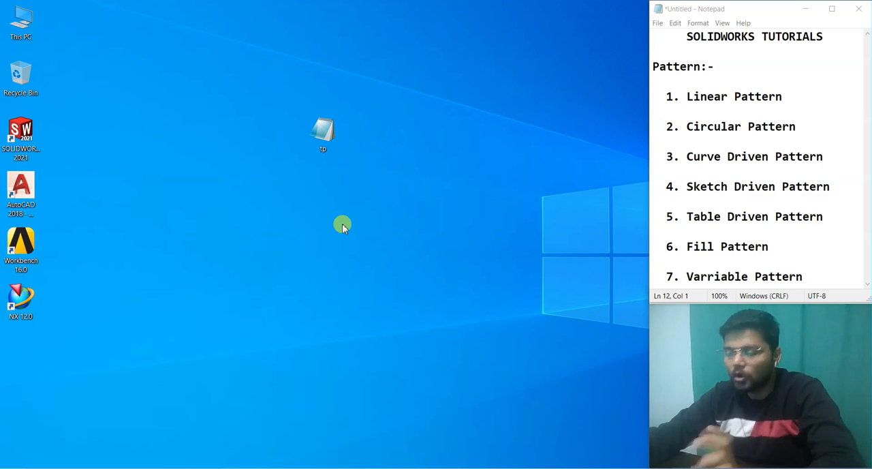
left_click(324, 140)
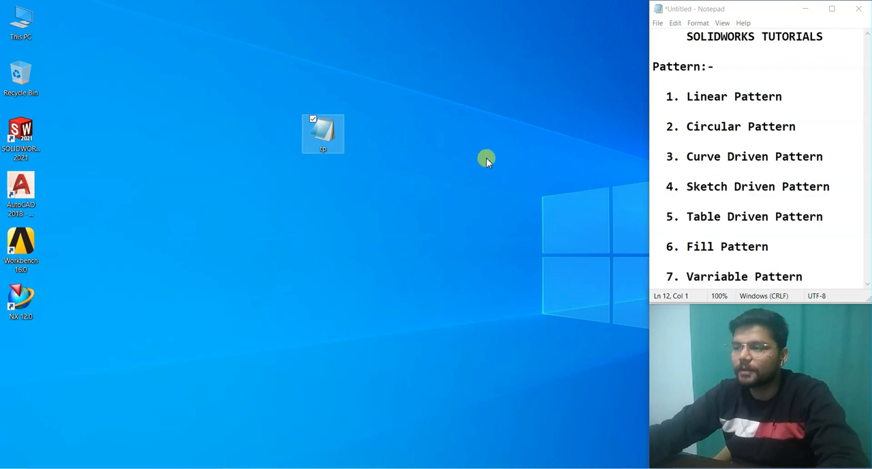
double_click(324, 136)
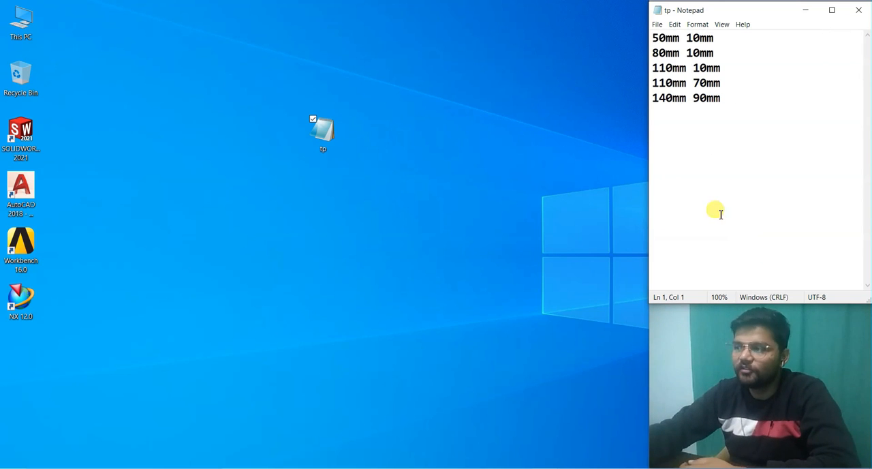
left_click(525, 466)
left_click(574, 450)
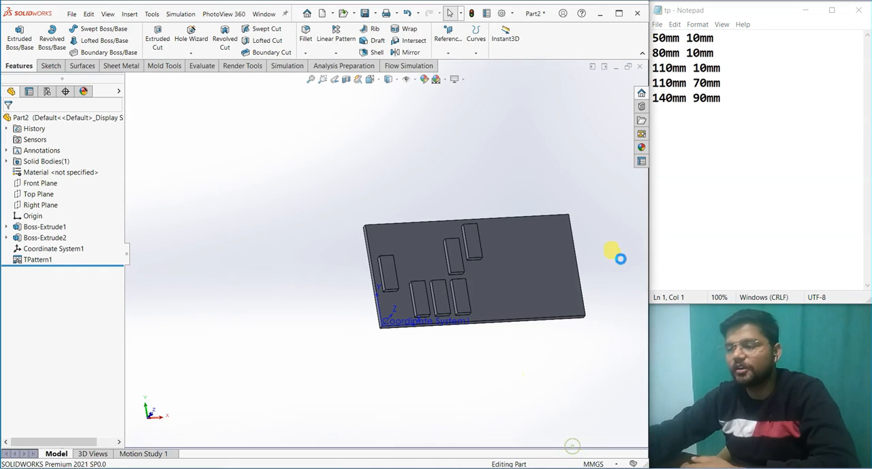
Step: Copy the last row, 140mm 90mm, in the tp file and paste it three times as new rows below
left_click(700, 174)
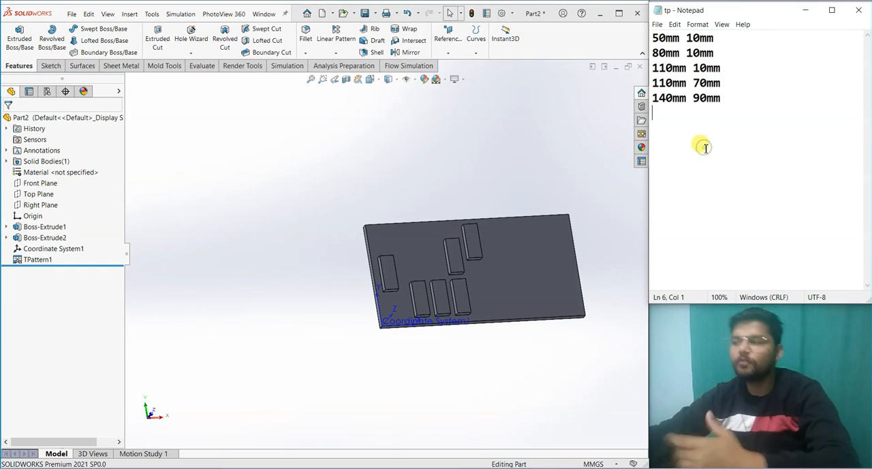
left_click_drag(724, 98, 652, 102)
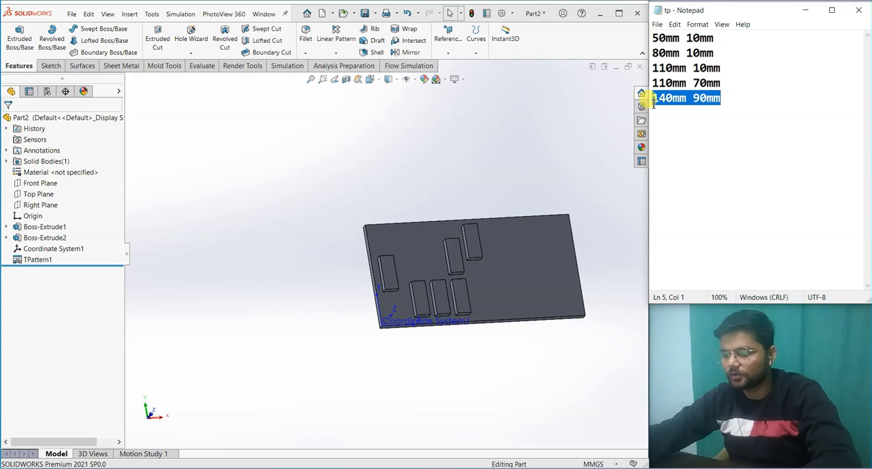
key("ctrl+c")
key("End")
key("Return")
key("ctrl+v")
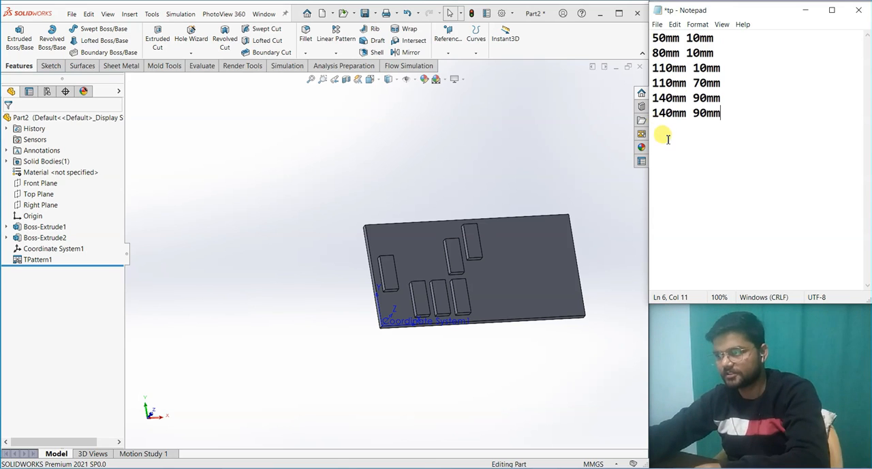
left_click(719, 120)
left_click(661, 130)
left_click(721, 117)
key("Return")
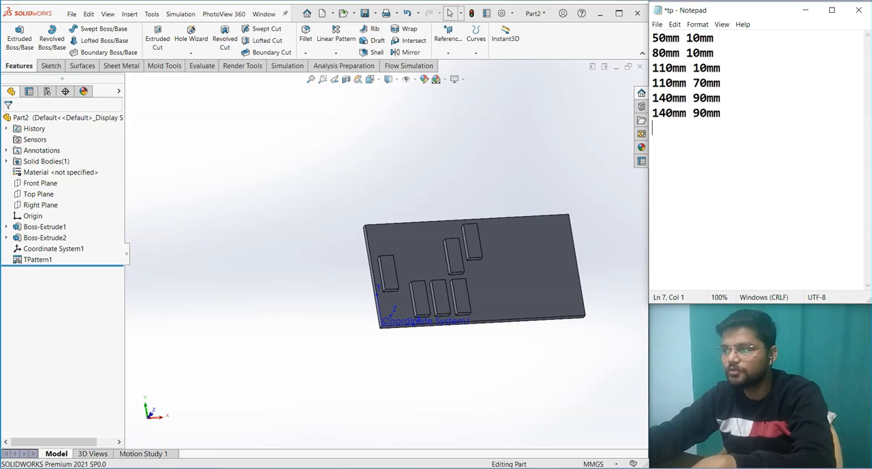
key("ctrl+v")
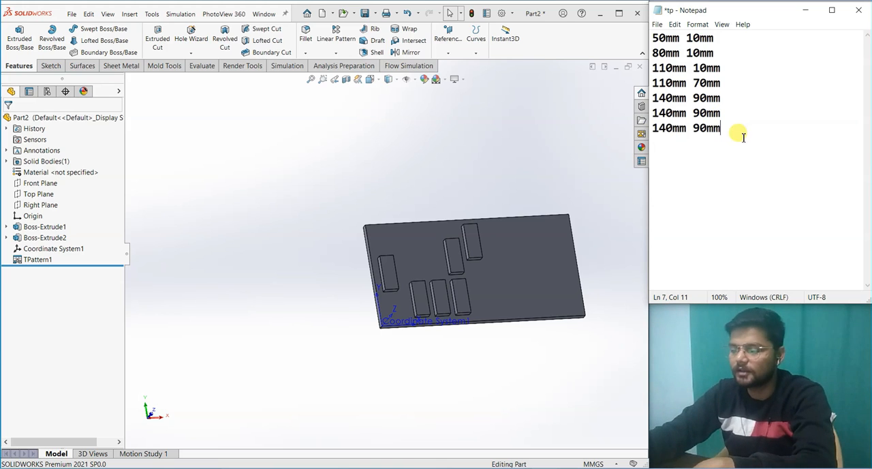
key("Return")
key("ctrl+v")
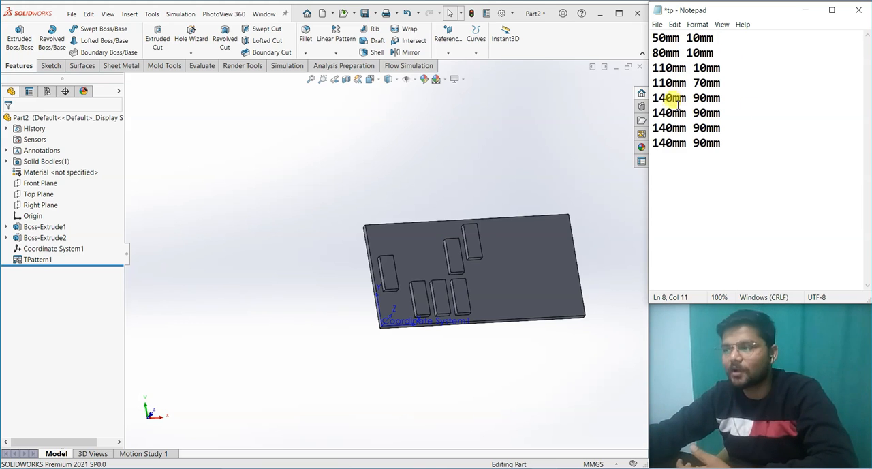
Step: Change the three new rows in the tp file to 170mm 90mm, 200mm 90mm and 170mm 10mm
key("BackSpace")
type("7")
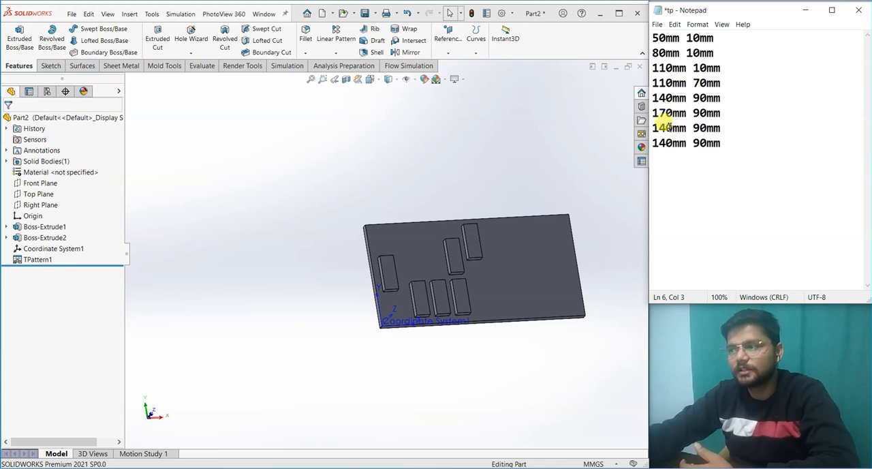
key("BackSpace")
key("BackSpace")
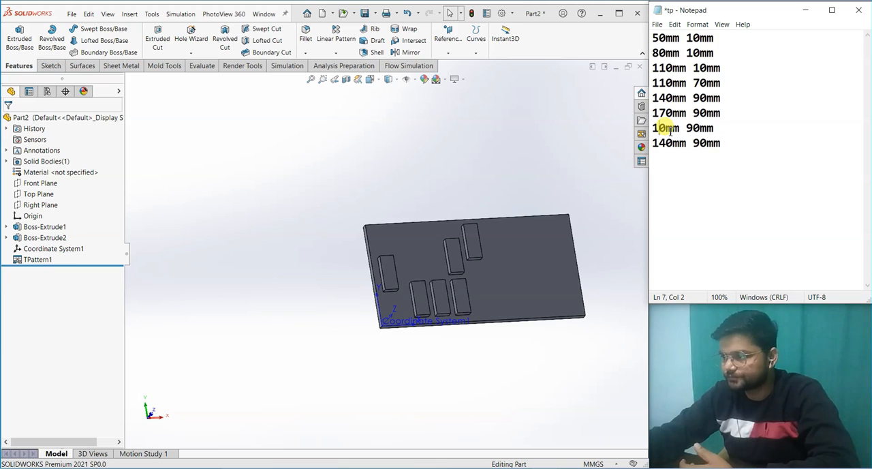
type("20")
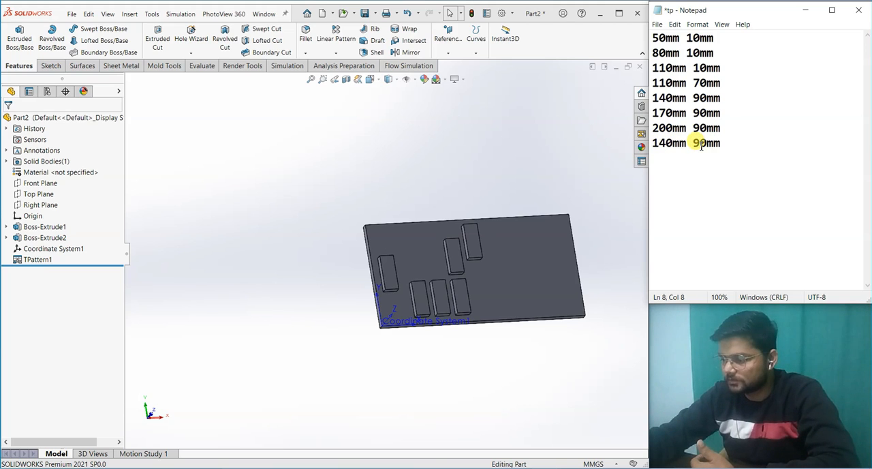
type("1")
left_click(666, 144)
key("BackSpace")
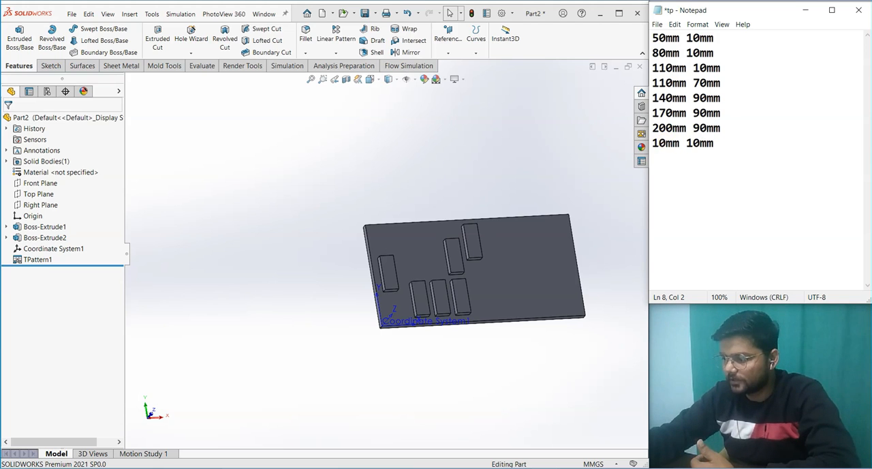
type("7")
left_click(702, 160)
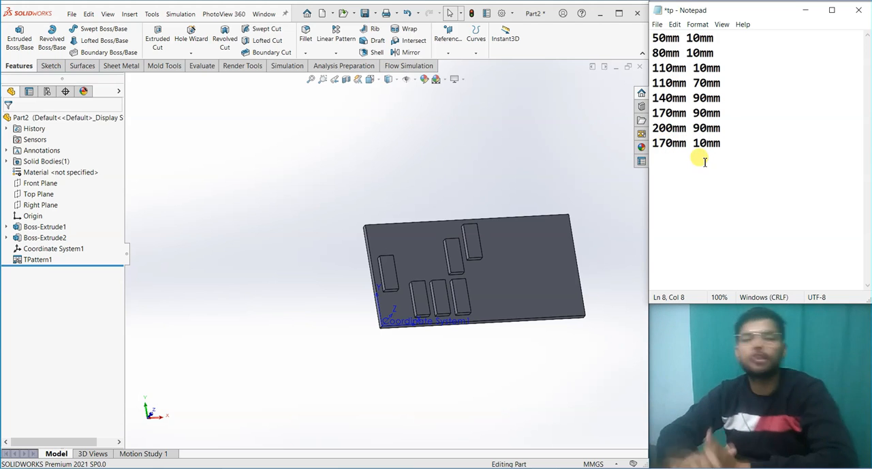
Step: Save the edited tp point table file and close it
left_click(657, 24)
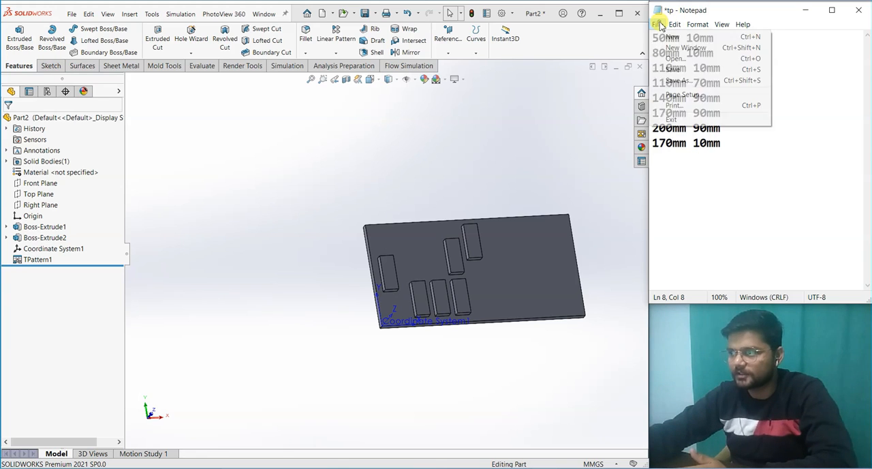
left_click(670, 70)
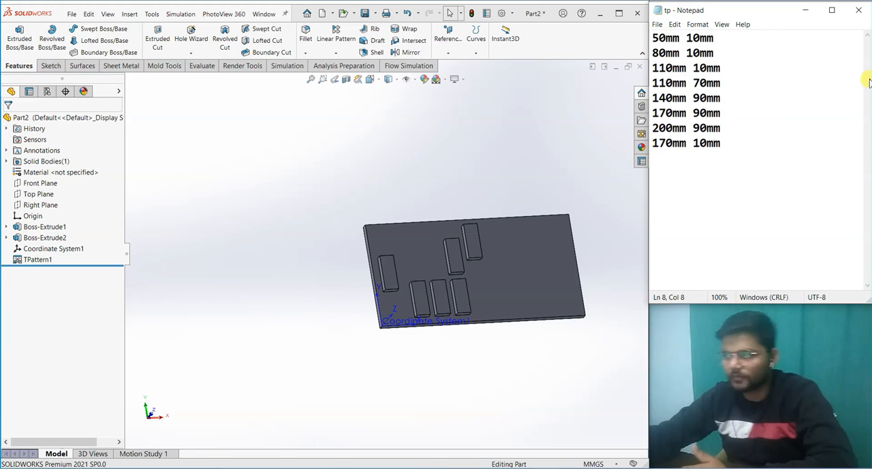
left_click(860, 16)
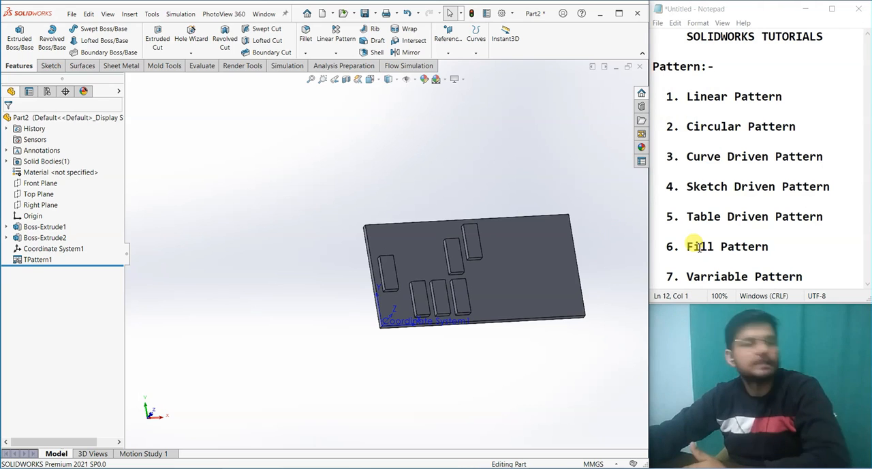
right_click(37, 260)
left_click(45, 233)
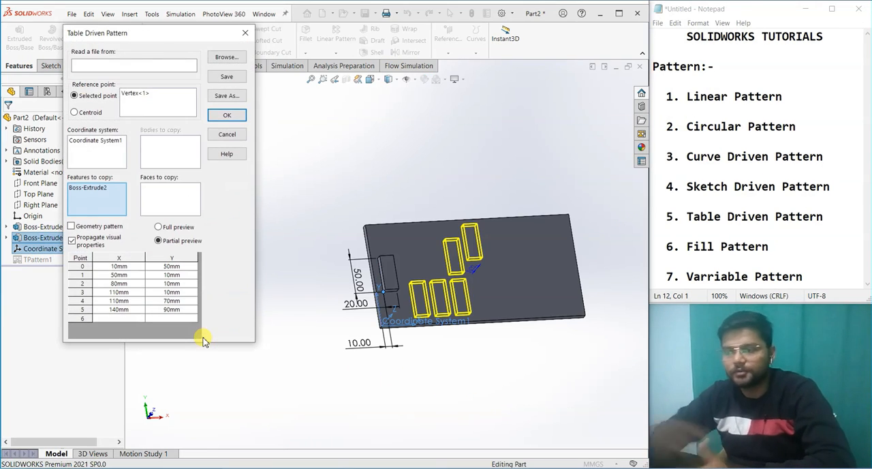
left_click(227, 57)
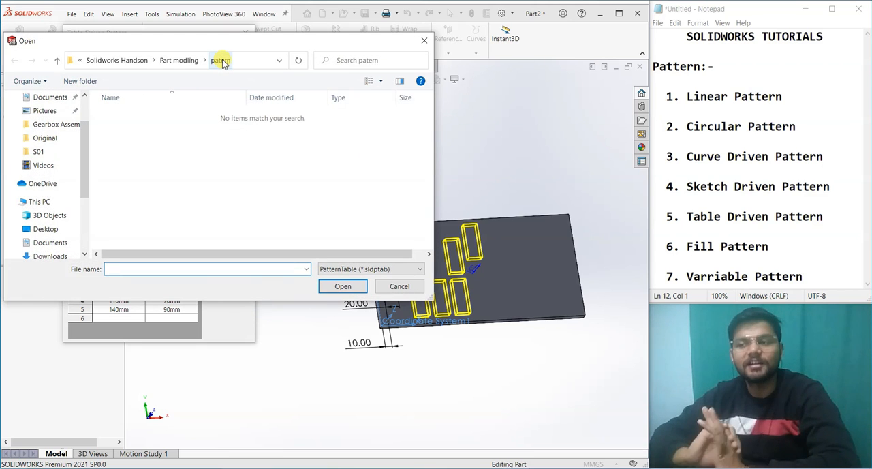
left_click(379, 269)
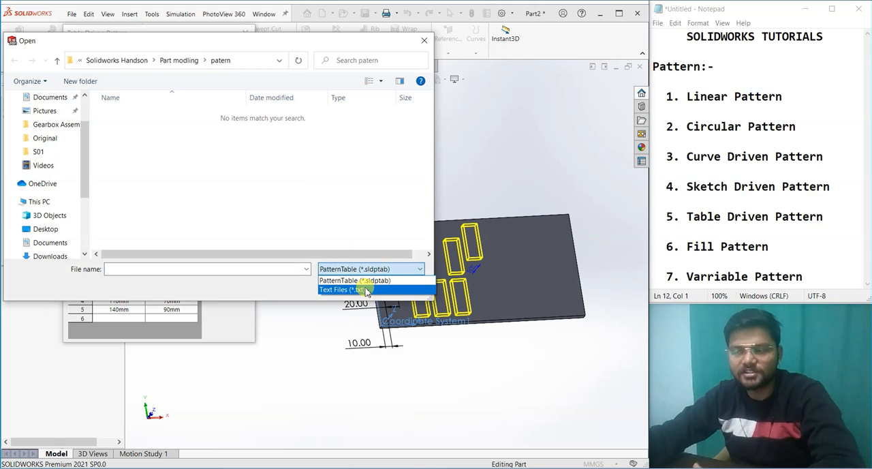
left_click(367, 290)
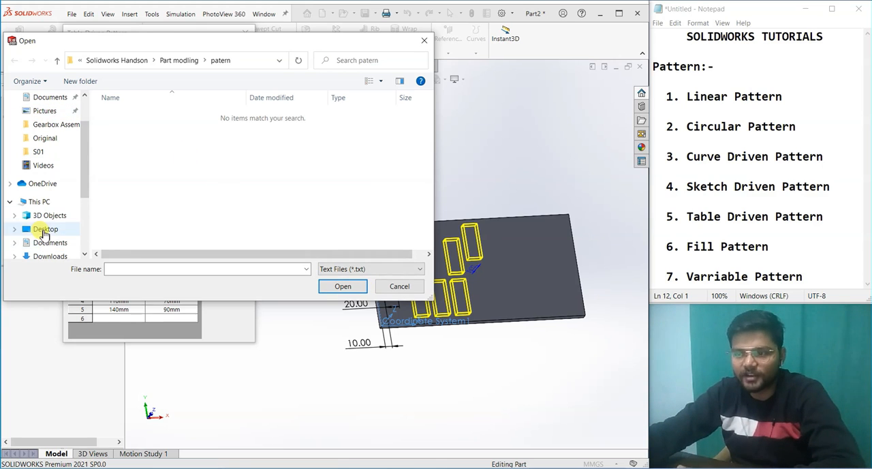
left_click(43, 230)
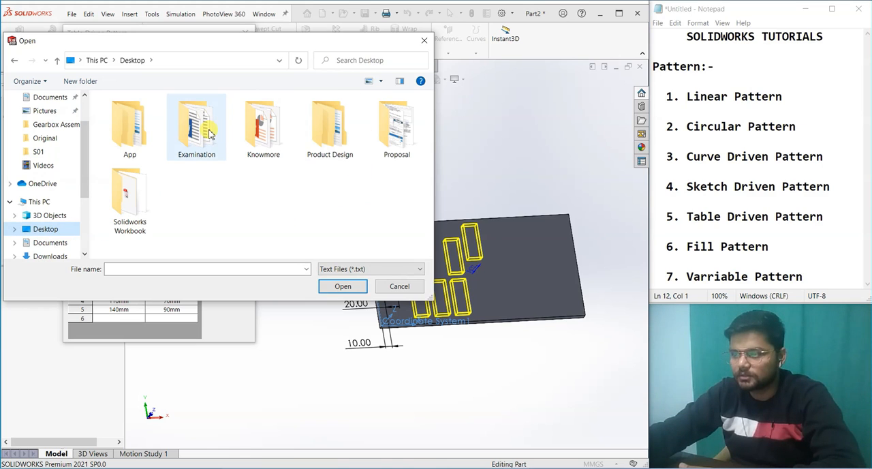
left_click(390, 289)
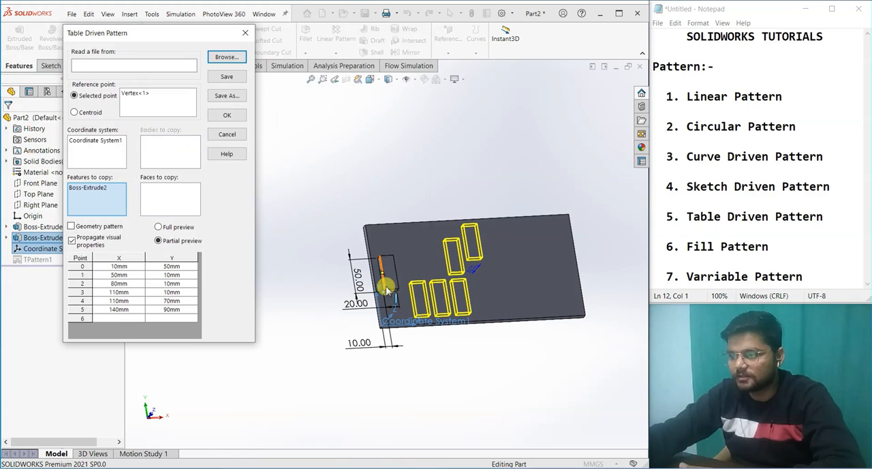
left_click(245, 33)
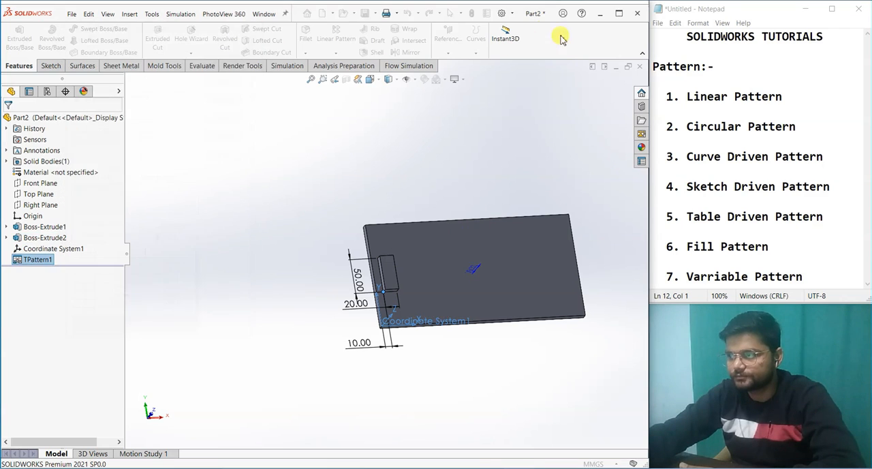
Step: Switch to the desktop to check the tp table file, and bring the SOLIDWORKS window back
left_click(599, 13)
left_click_drag(323, 133, 325, 191)
left_click(235, 222)
left_click(557, 467)
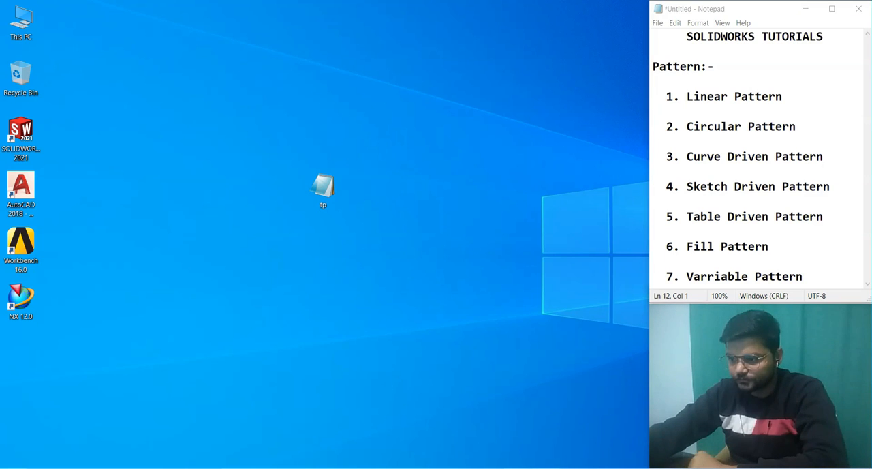
left_click(562, 436)
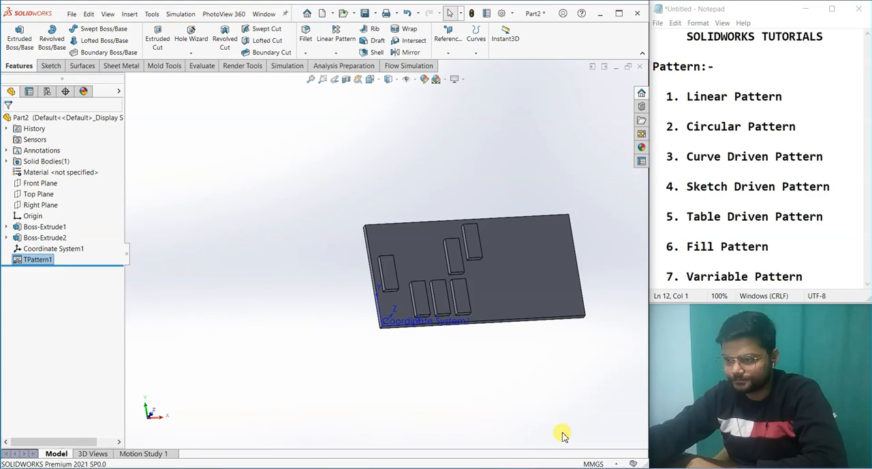
Step: Edit the table driven pattern to read its points from tp.sldptab on the Desktop, and apply the updated pattern
right_click(53, 258)
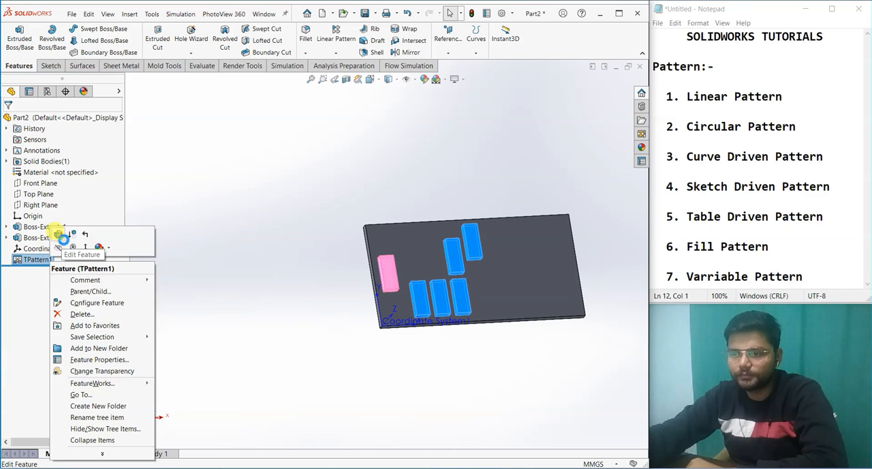
left_click(57, 234)
left_click(225, 57)
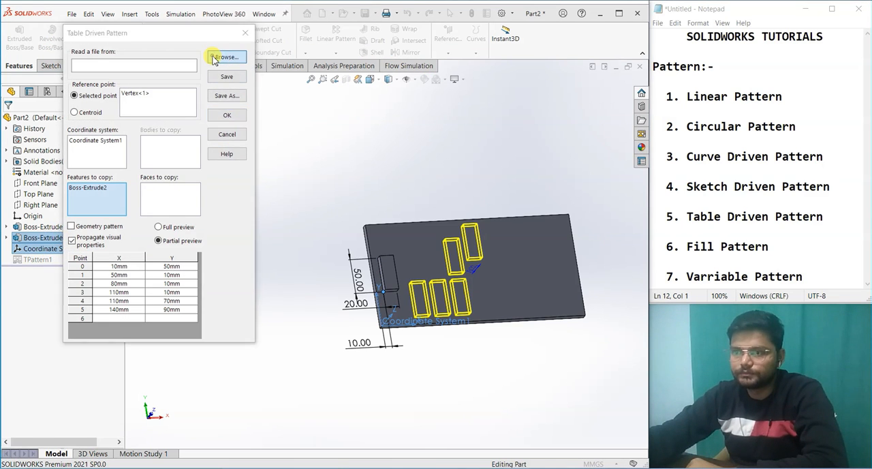
left_click(24, 129)
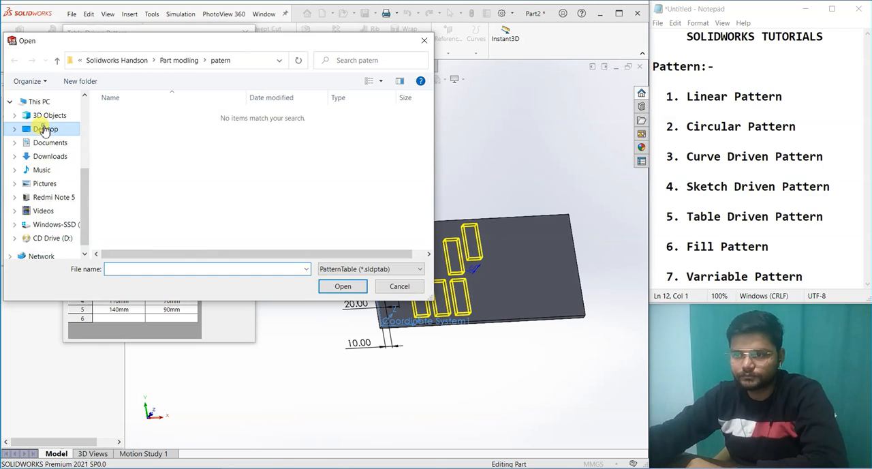
left_click(214, 203)
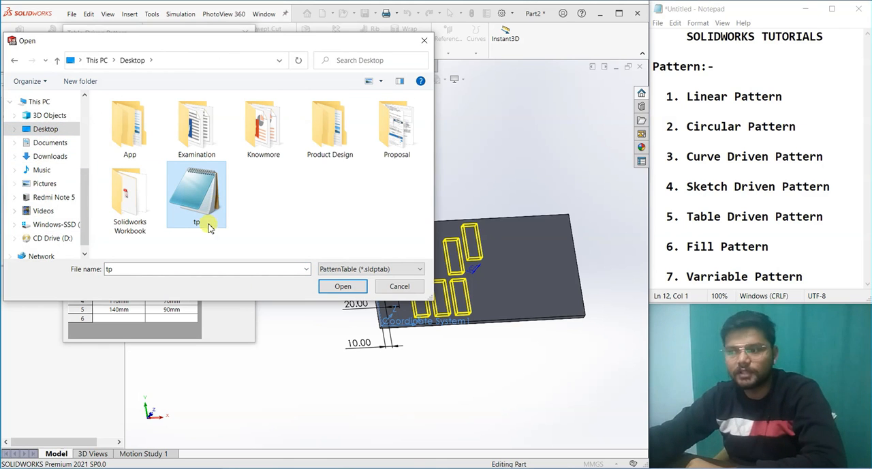
left_click(334, 289)
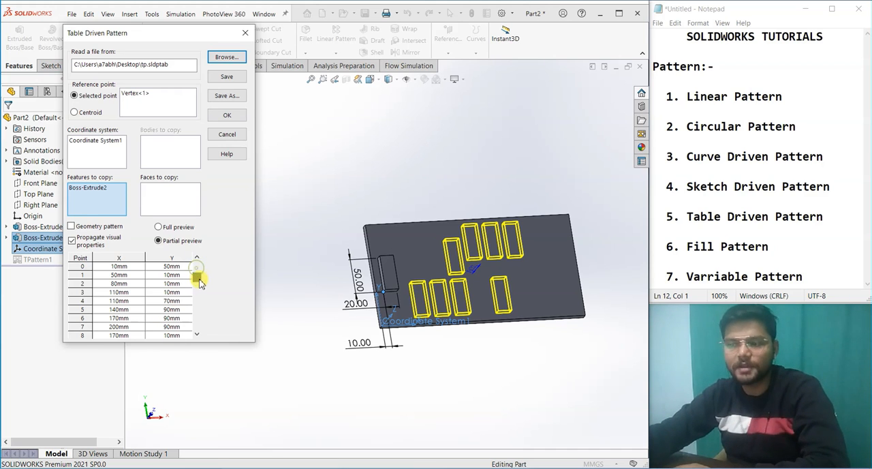
middle_click_drag(491, 355, 481, 365)
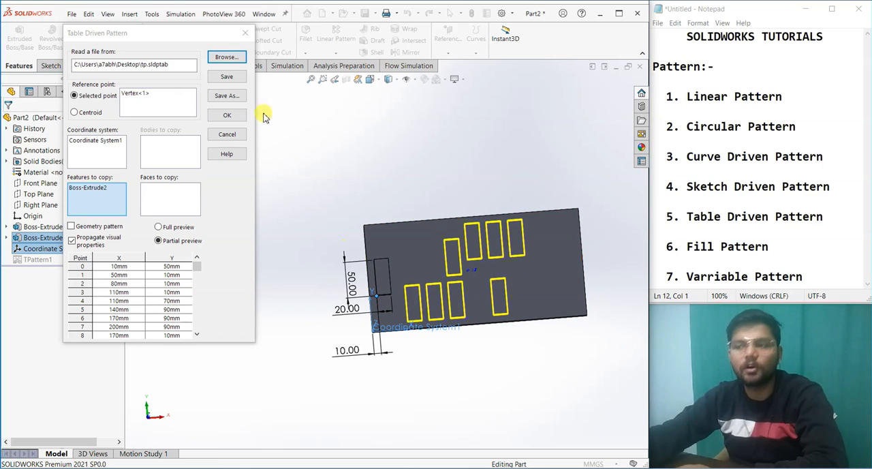
left_click(227, 114)
scroll(545, 347, "down", 2)
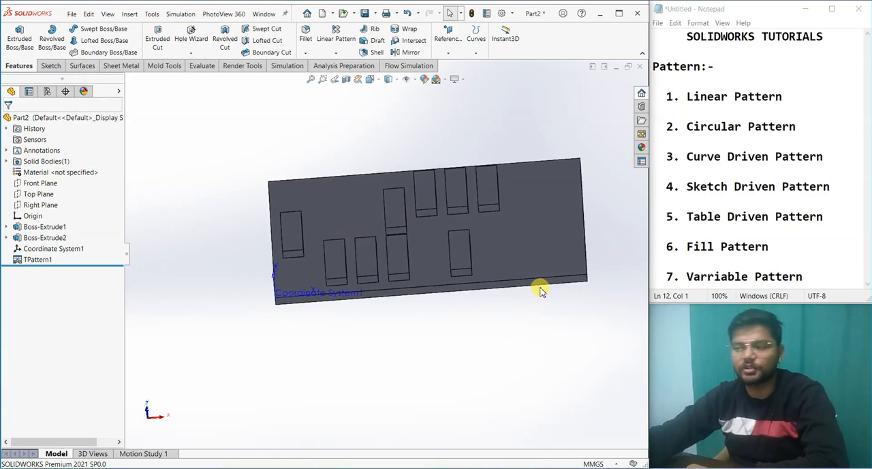
scroll(543, 342, "up", 3)
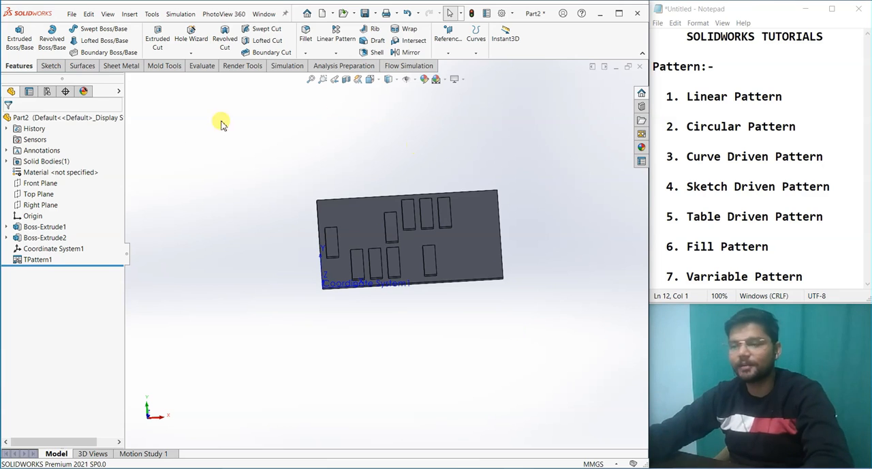
Step: Delete the coordinate system and the table driven pattern from the part
left_click(48, 249)
right_click(32, 249)
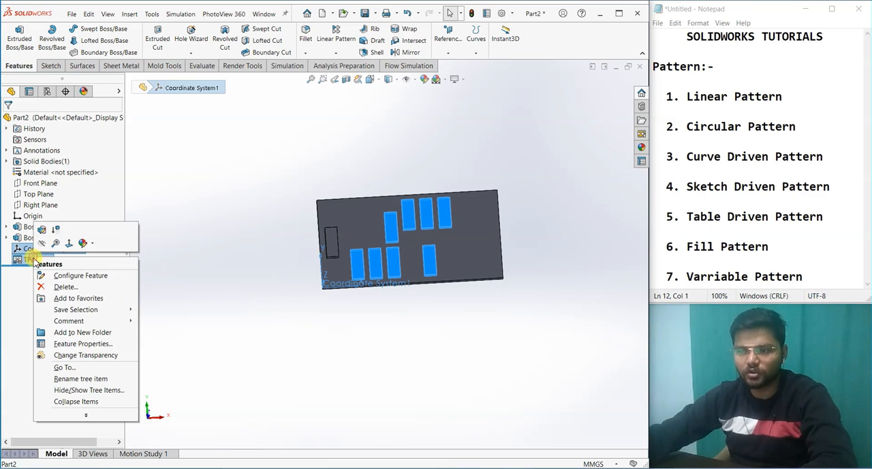
left_click(53, 287)
left_click(497, 181)
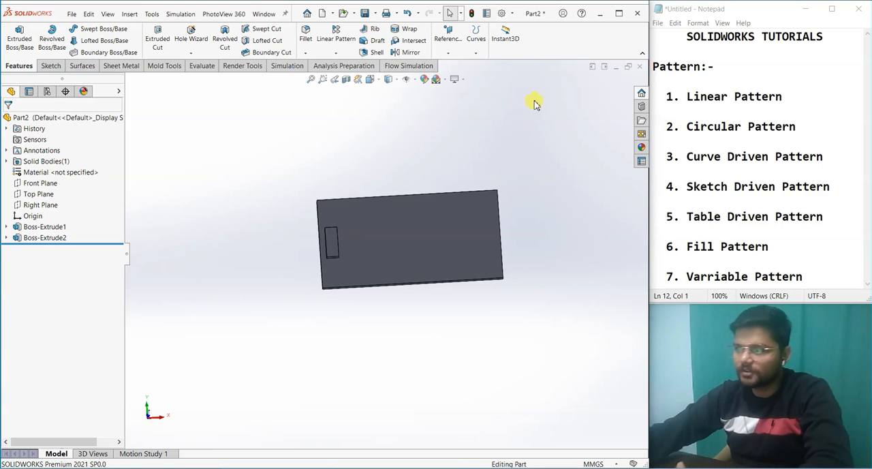
Step: Minimize the Part2 document and restore the 4 fill pattern part
left_click(606, 66)
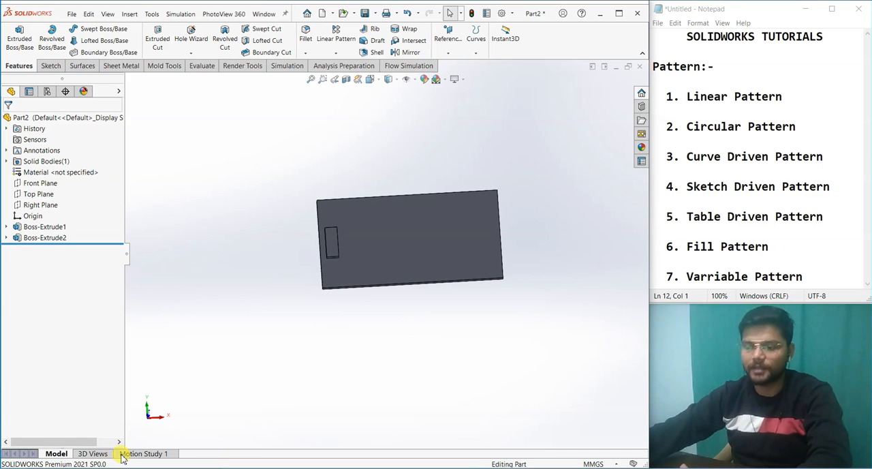
left_click(606, 66)
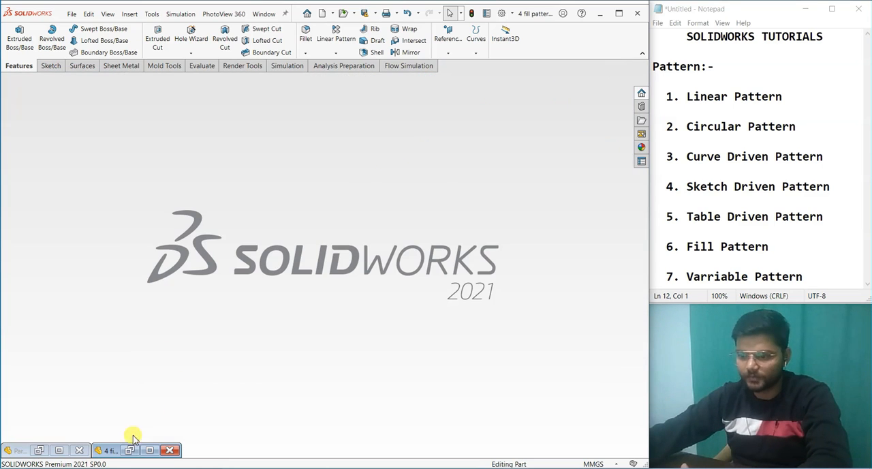
left_click(129, 450)
Step: Start a Fill Pattern with the circle sketch on the plate as fill boundary, and set it to create a seed cut
mouse_move(580, 290)
middle_mouse_down()
mouse_move(556, 342)
mouse_move(598, 200)
mouse_move(574, 278)
middle_mouse_up()
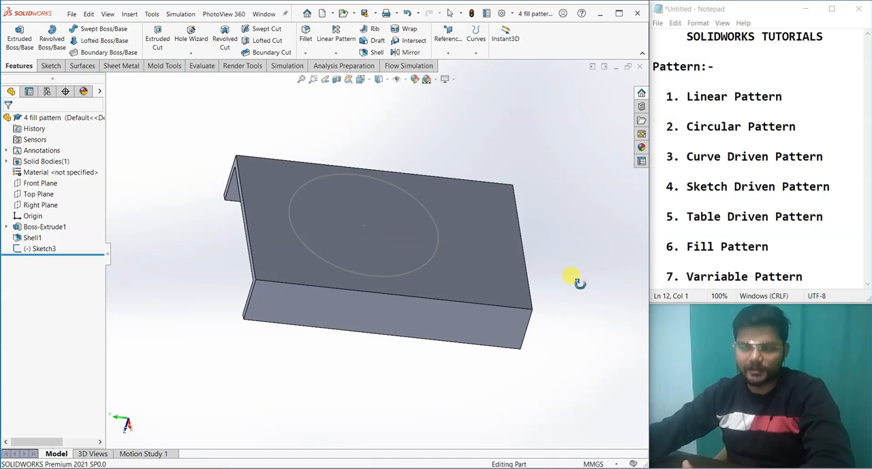
left_click(335, 53)
left_click(344, 132)
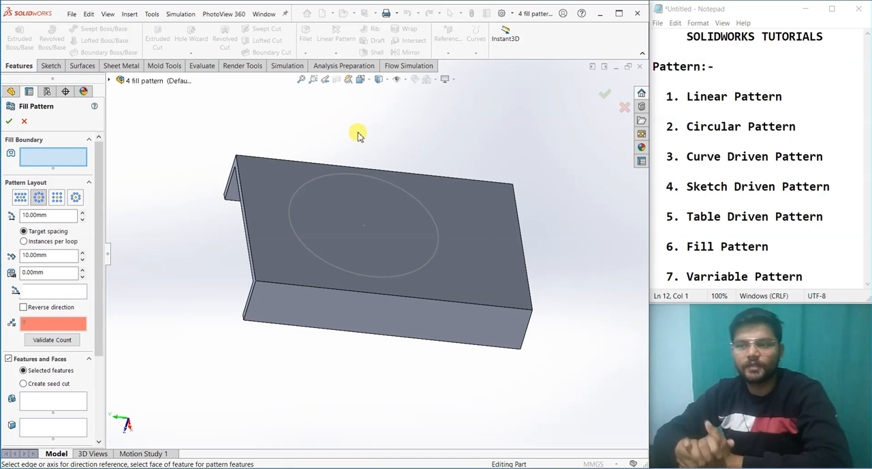
left_click(325, 265)
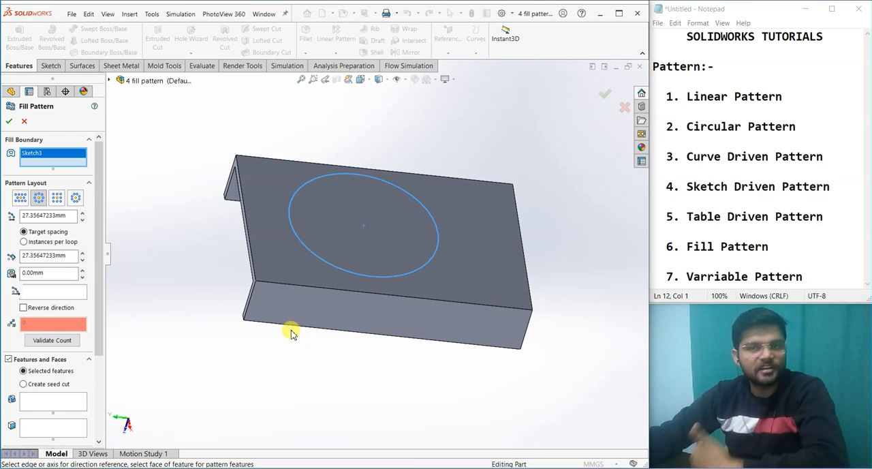
left_click(48, 386)
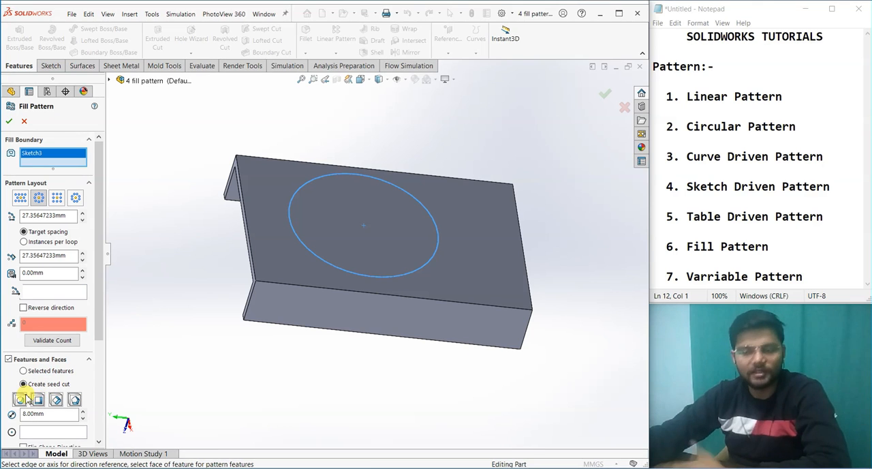
Step: Set the fill pattern's direction along the long front edge of the plate's upper face
middle_click_drag(355, 397, 314, 397)
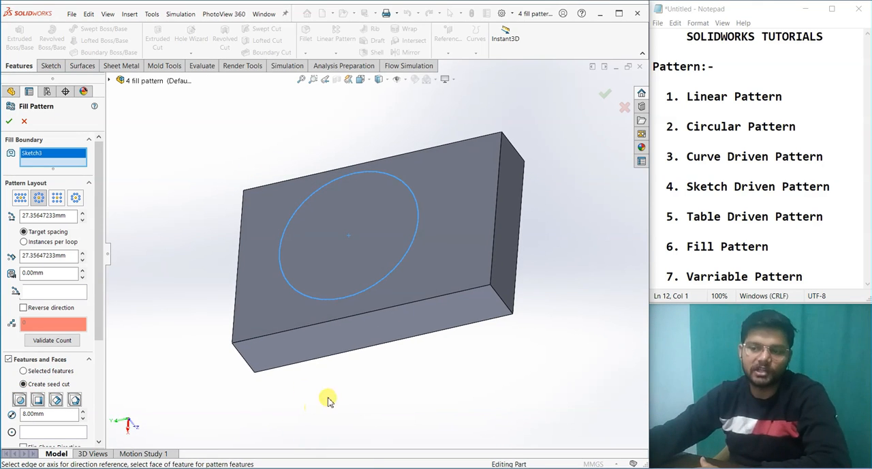
left_click(39, 293)
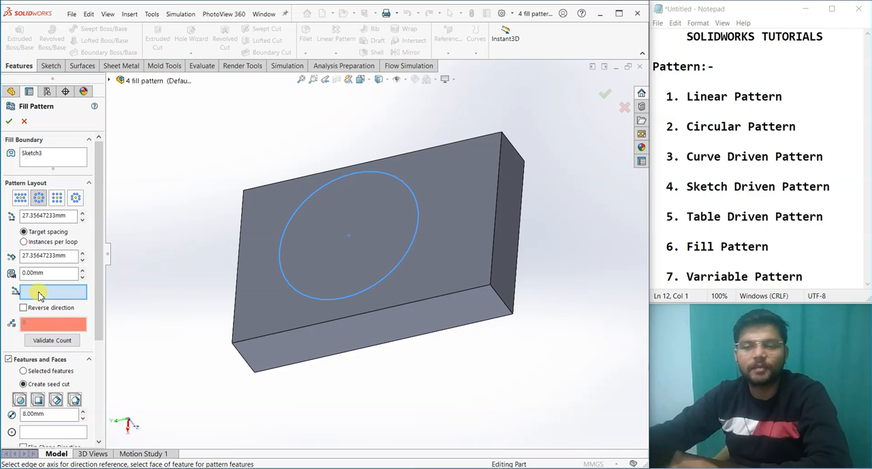
middle_click_drag(198, 307, 180, 292)
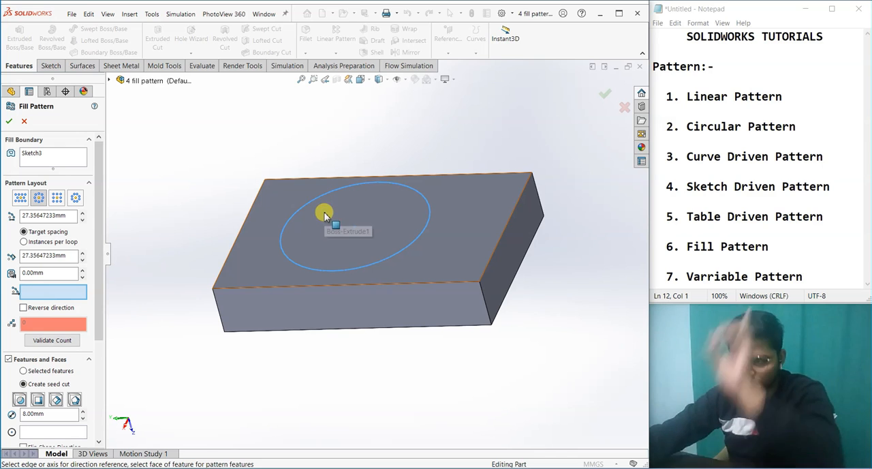
left_click(240, 289)
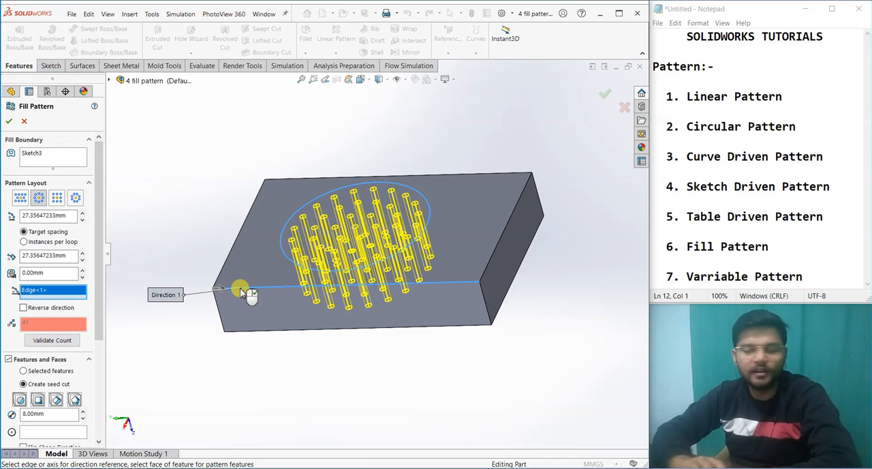
Step: View the circular-sketch face straight on, and change the fill pattern's seed cut shape from circle to square
middle_click_drag(263, 338, 332, 378)
key("space")
left_click(314, 342)
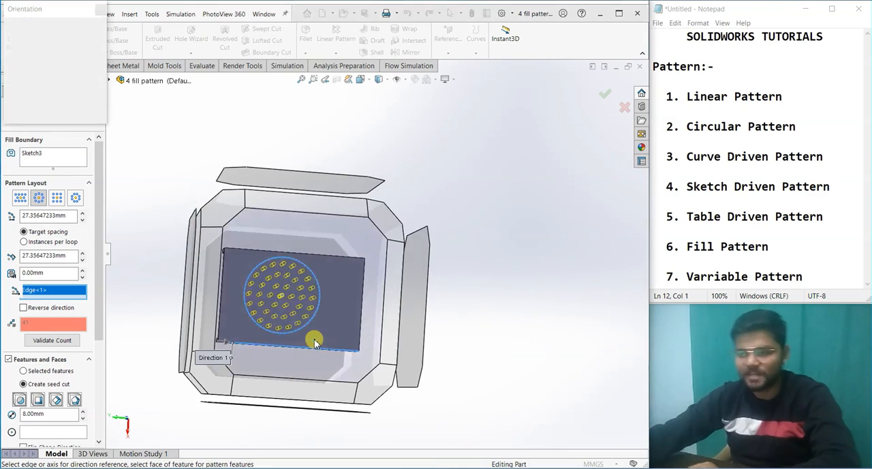
left_click(19, 400)
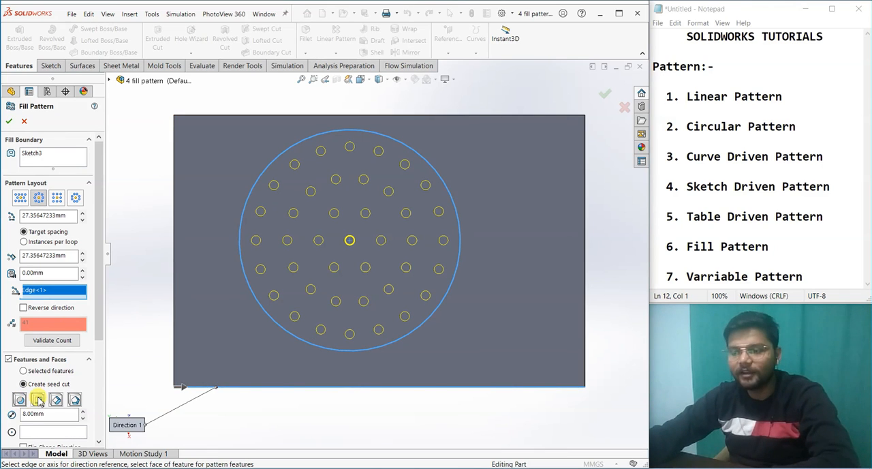
left_click(37, 400)
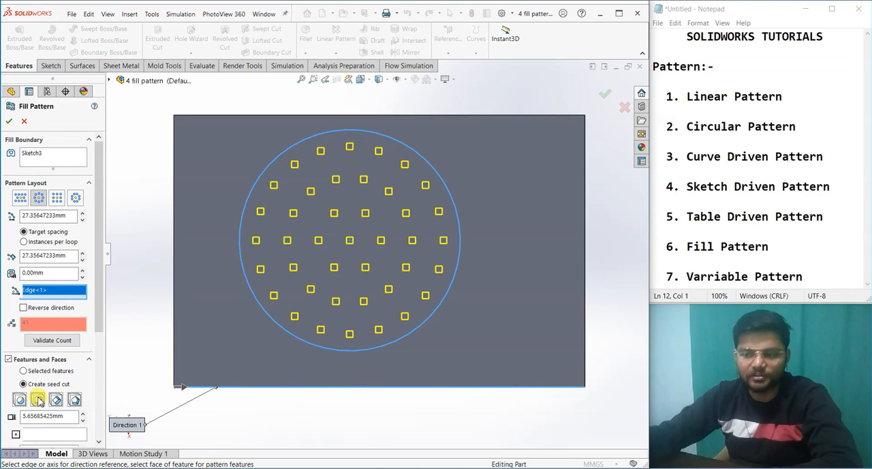
Step: Change the seed cut to a polygon with 5 sides and a size of 8 mm
left_click(75, 399)
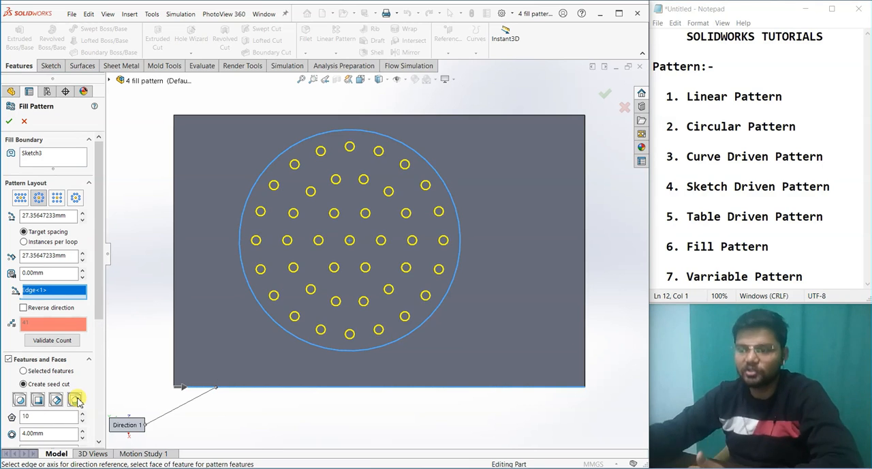
left_click(60, 413)
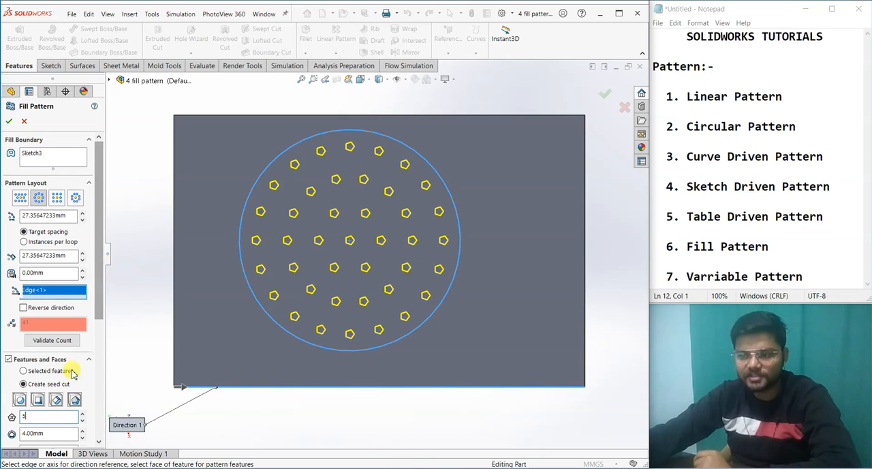
left_click(49, 418)
left_click(55, 433)
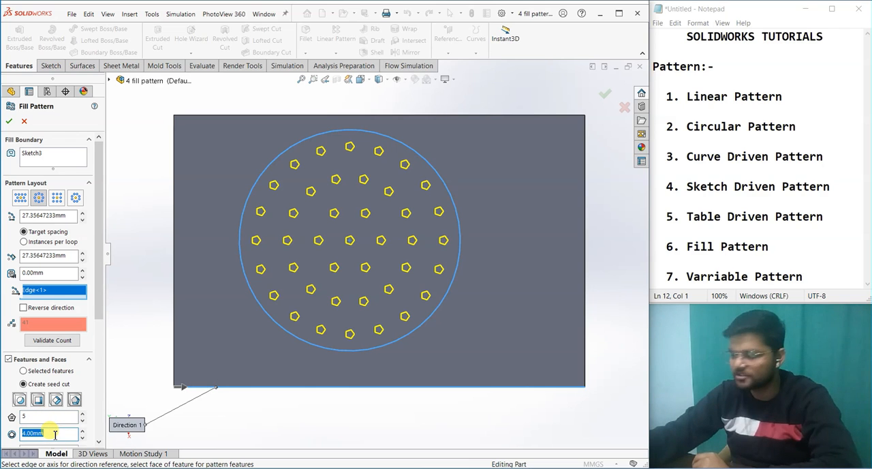
type("8")
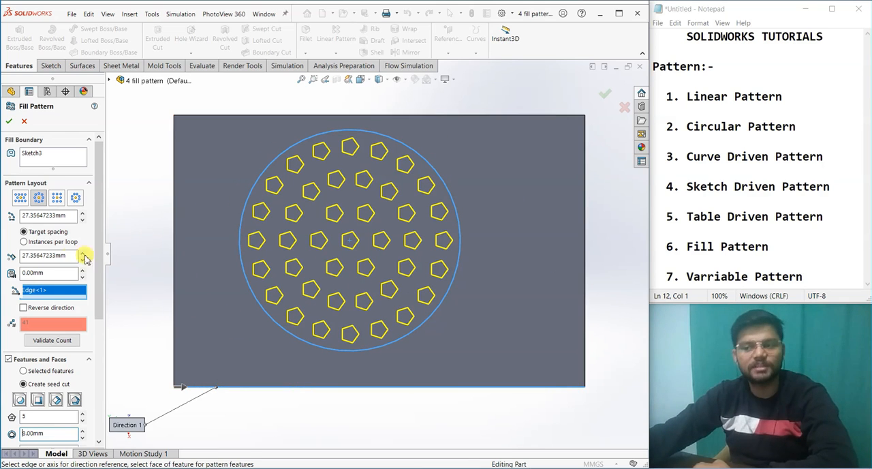
Step: Try the square pattern layout, and the polygon layout with 6 sides
left_click(58, 198)
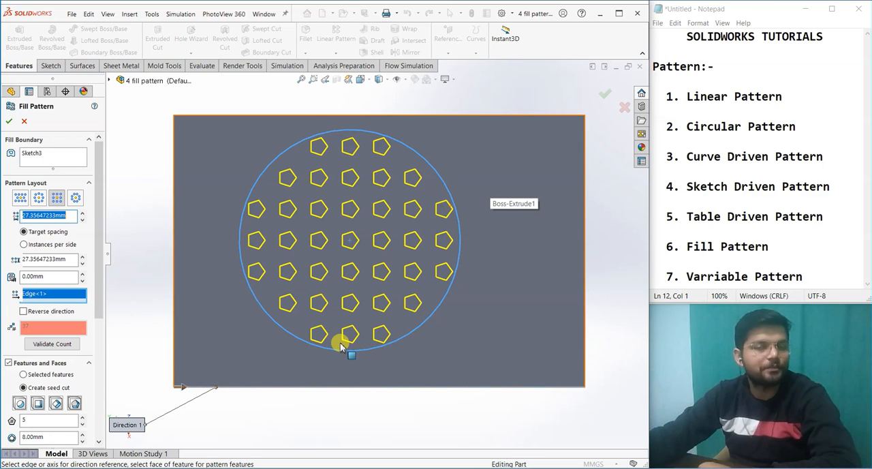
left_click(75, 198)
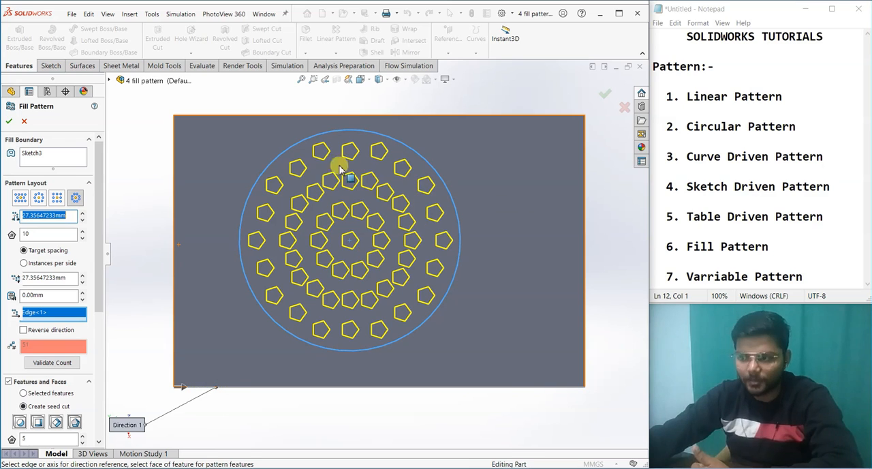
double_click(33, 234)
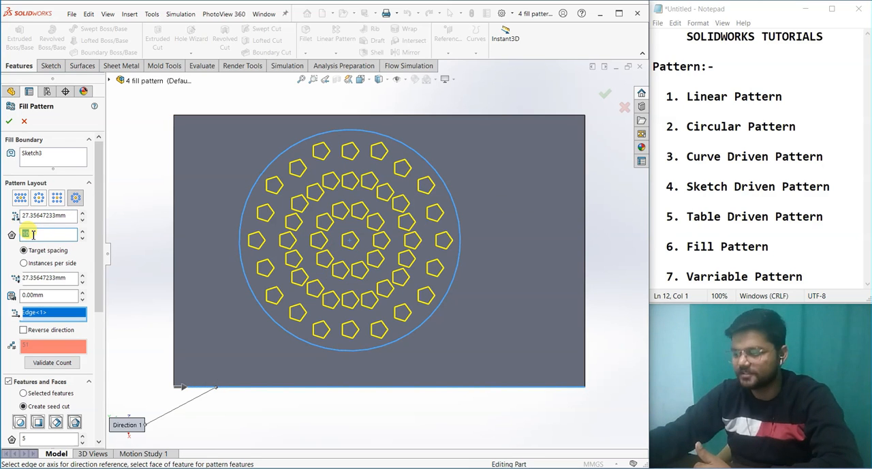
type("6")
key("Return")
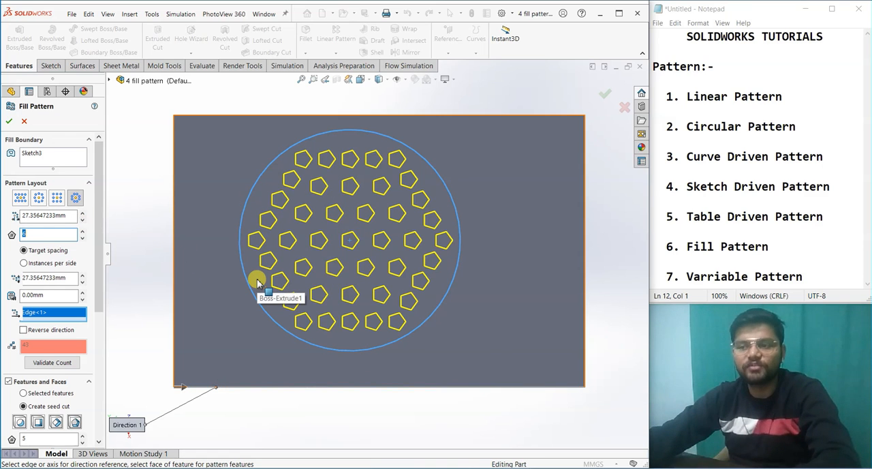
Step: Switch the pattern layout to perforation and try different stagger angles, ending at 60 degrees
left_click(20, 198)
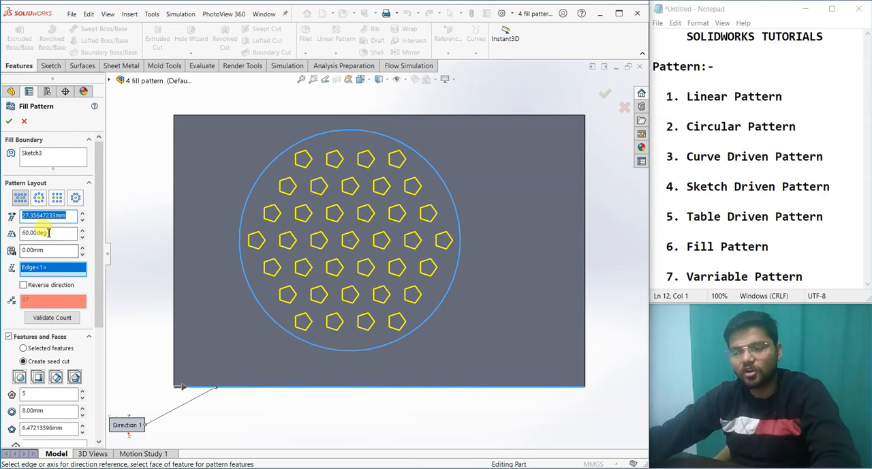
left_click(82, 229)
left_click(82, 229)
left_click(81, 230)
left_click(82, 237)
left_click(81, 237)
left_click(81, 237)
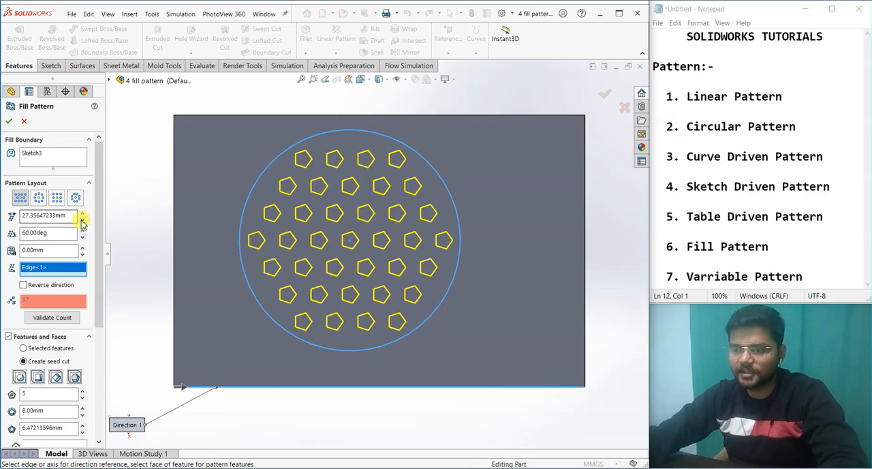
Step: Reduce the instance spacing to 17.35647233 mm and create the fill pattern of pentagonal cuts on the plate
left_click(82, 219)
scroll(440, 296, "up", 3)
middle_click_drag(449, 349, 370, 316)
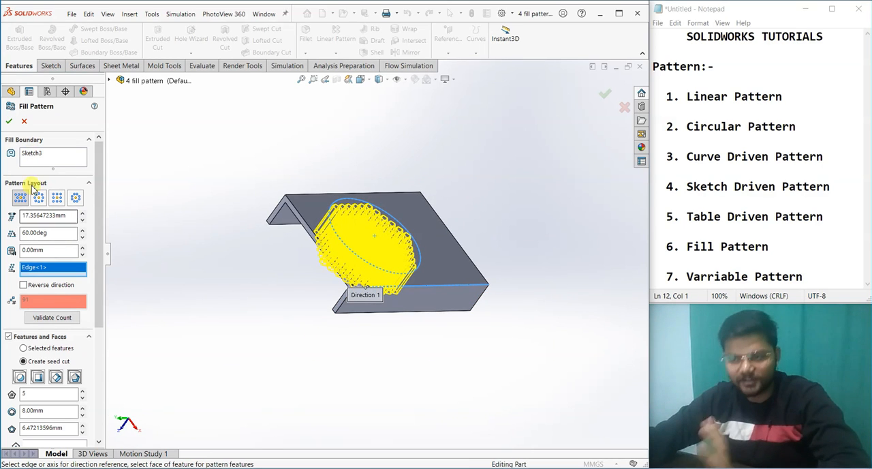
left_click(9, 121)
middle_click_drag(579, 295, 458, 304)
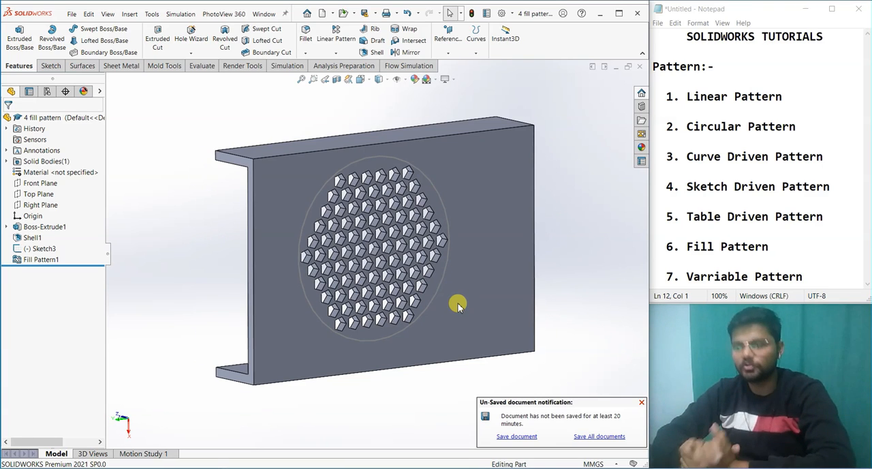
Step: Close the 4 fill pattern part and view the Part2 plate with its small rectangular boss at an angle
left_click(638, 67)
left_click(404, 253)
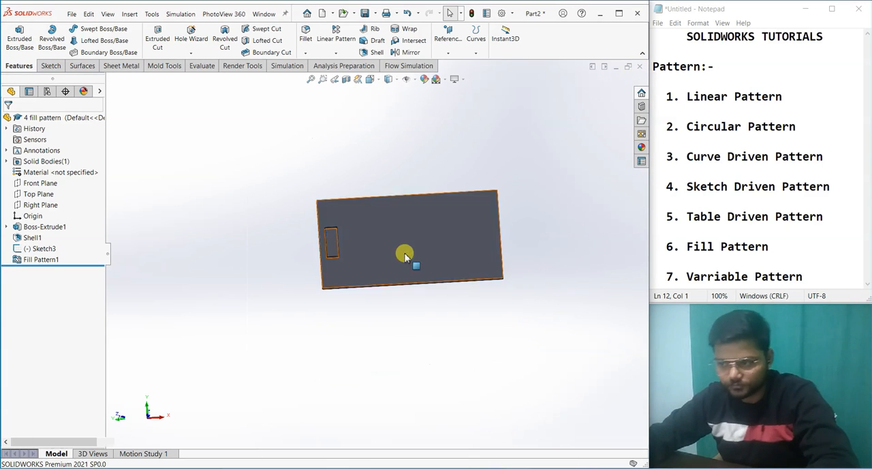
middle_click_drag(405, 328, 433, 254)
scroll(433, 255, "down", 3)
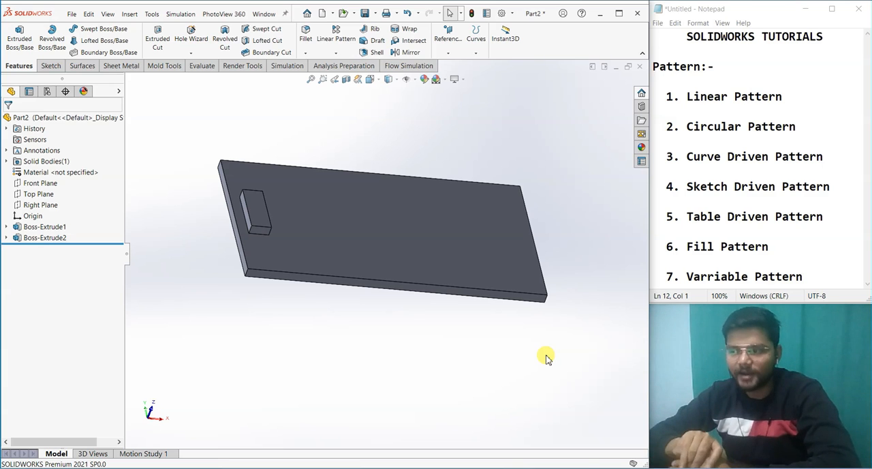
Step: Review the pattern types from Linear Pattern to Fill Pattern in the Notepad list by highlighting them, and clear the highlight
left_click_drag(777, 246, 640, 126)
left_click(609, 235)
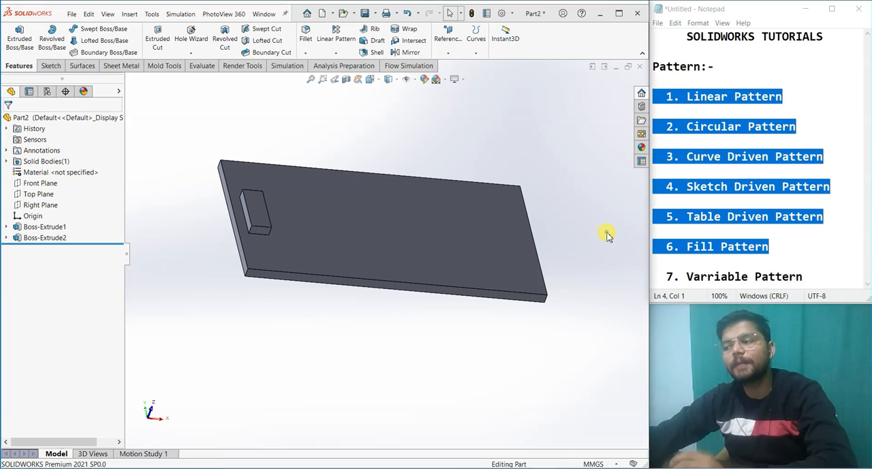
left_click(797, 248)
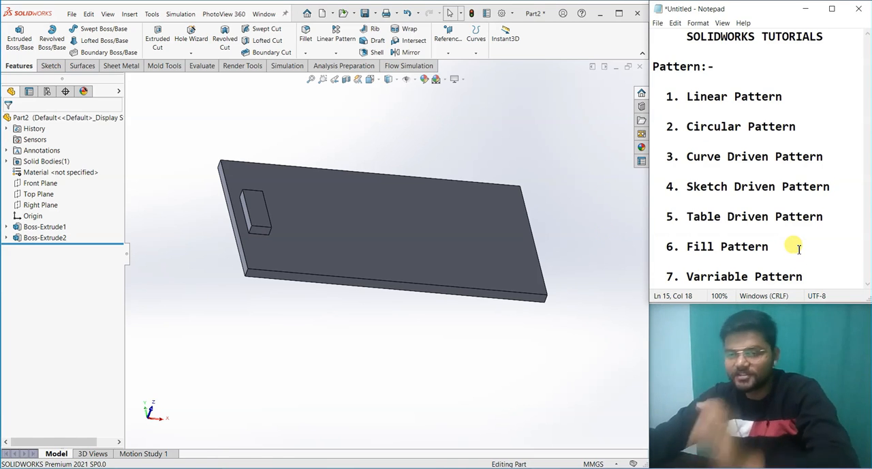
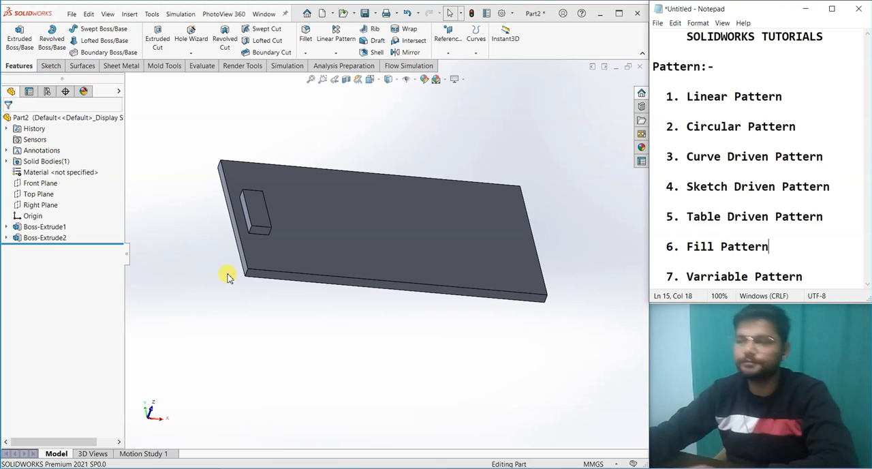
Step: Start a variable pattern of the small rectangular boss on the plate and create its pattern table
left_click(336, 54)
left_click(367, 144)
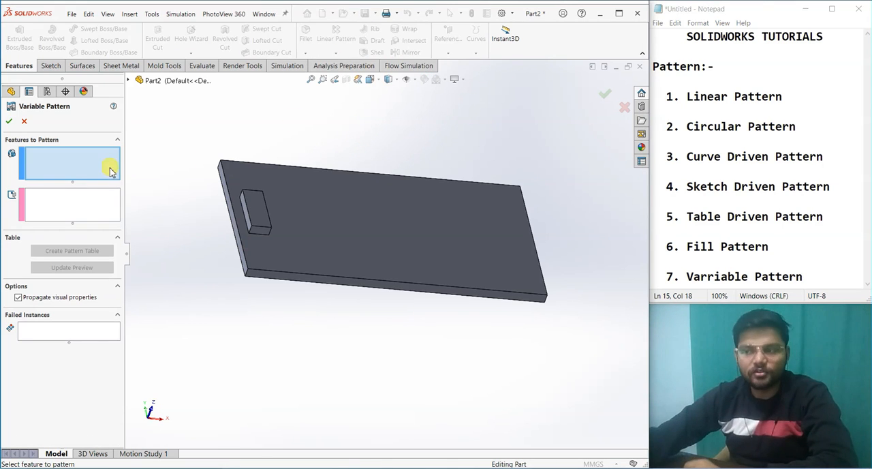
left_click(254, 216)
middle_click_drag(329, 296, 306, 346)
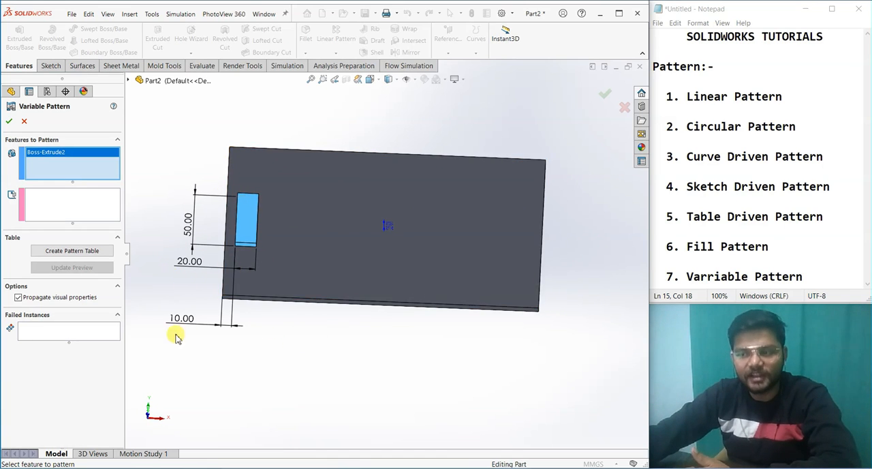
mouse_move(336, 358)
middle_mouse_down()
mouse_move(334, 234)
mouse_move(332, 347)
middle_mouse_up()
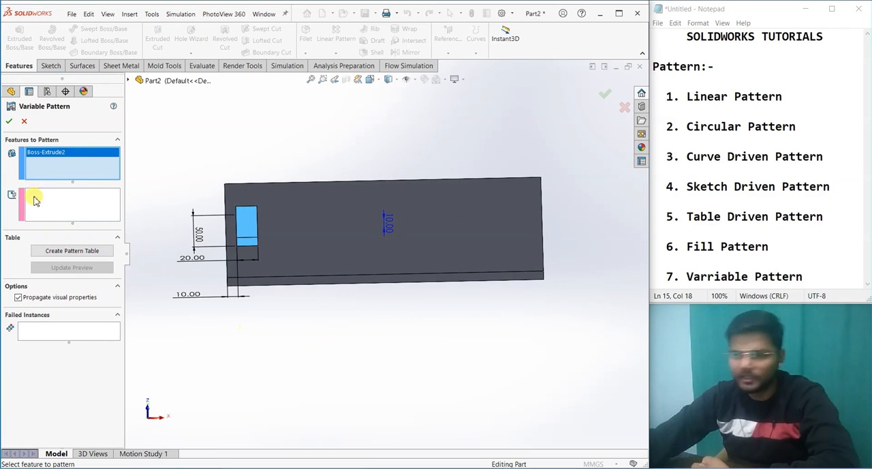
left_click(54, 252)
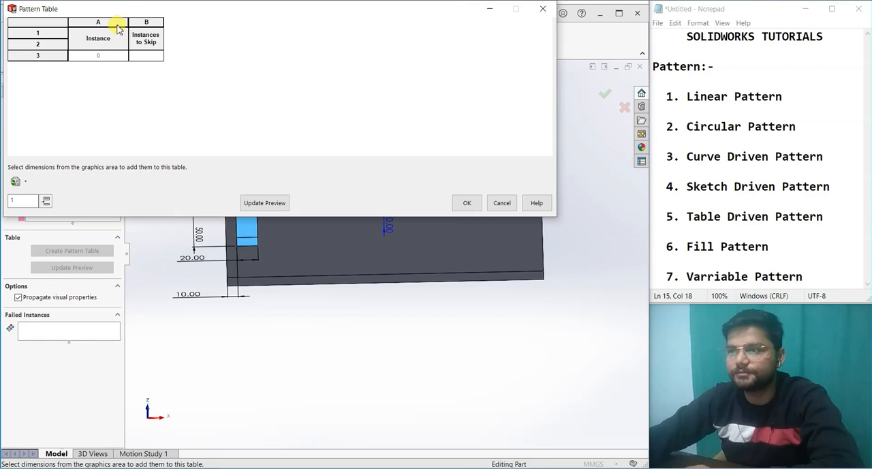
Step: Add the boss's extrusion depth, 50 mm sketch length and 10 mm edge offset to the pattern table as variable dimensions
left_click_drag(127, 13, 522, 70)
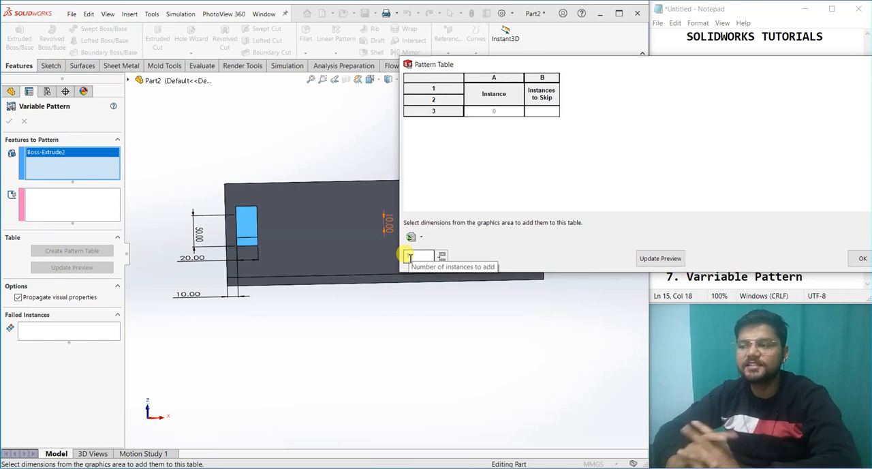
left_click(409, 256)
type("1")
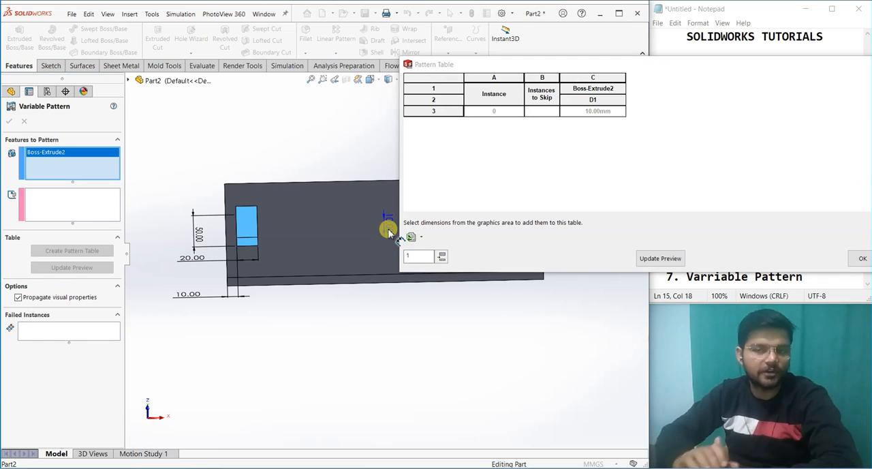
left_click(196, 234)
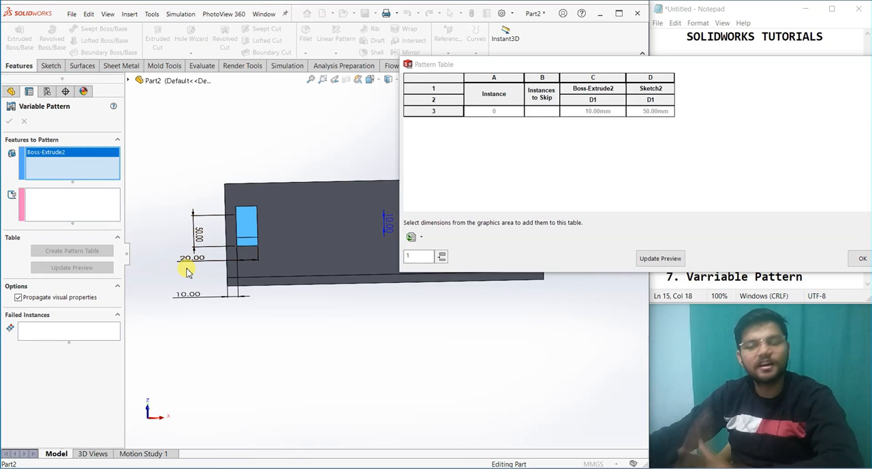
left_click(187, 297)
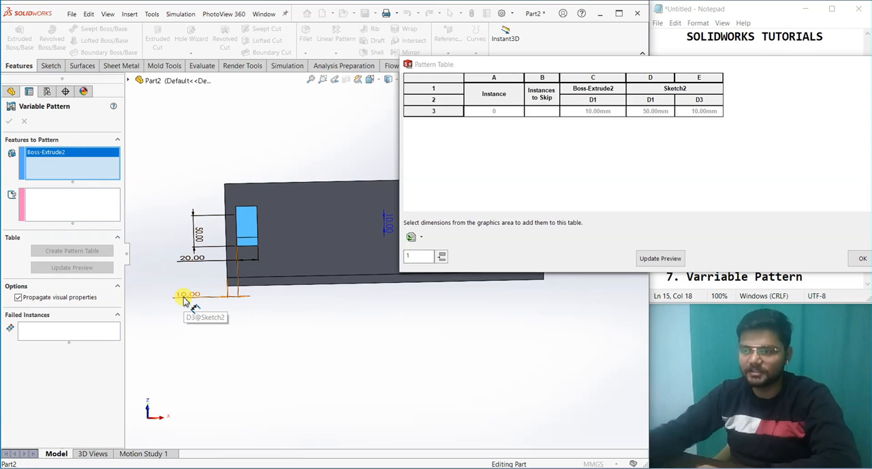
Step: Add 5 instances to the pattern table
double_click(422, 255)
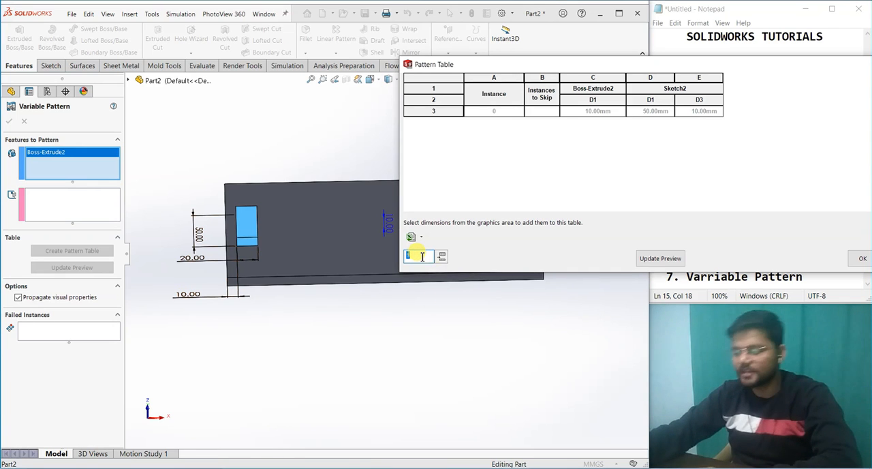
type("5")
key("Return")
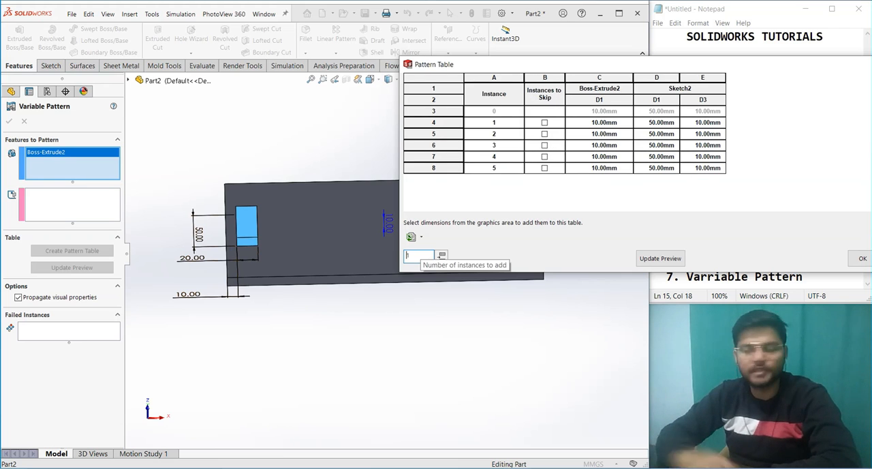
Step: For instance 1, set the boss depth to 15 mm, Sketch2 D1 to 70 mm and Sketch2 D3 to 40 mm
left_click_drag(449, 64, 472, 104)
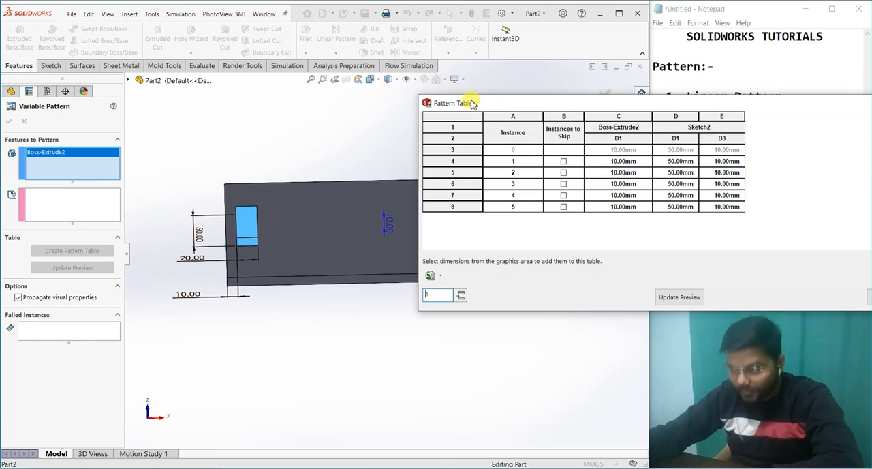
left_click(618, 161)
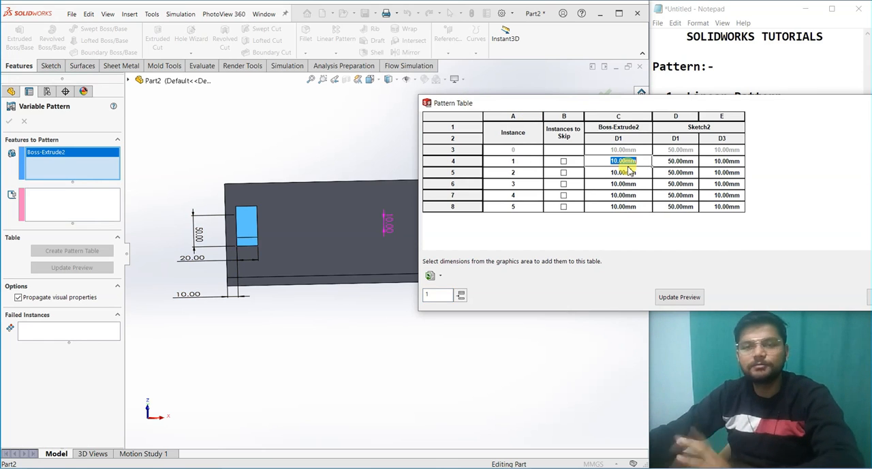
type("15")
key("Return")
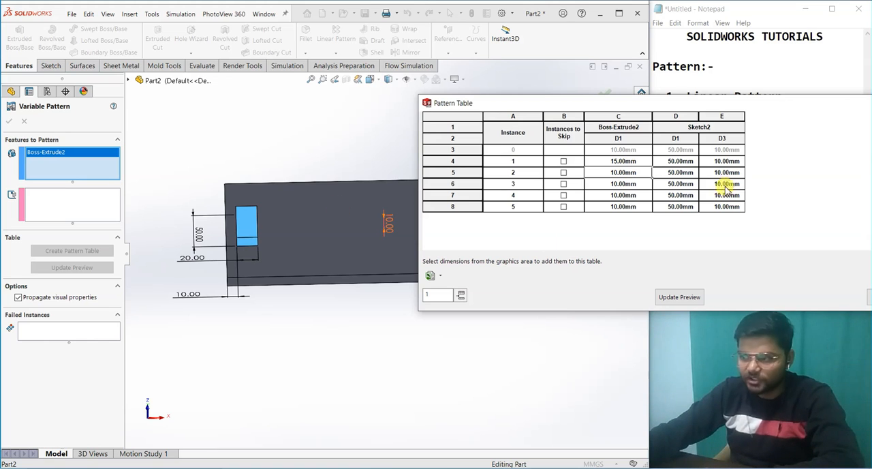
left_click(692, 160)
type("70")
key("Return")
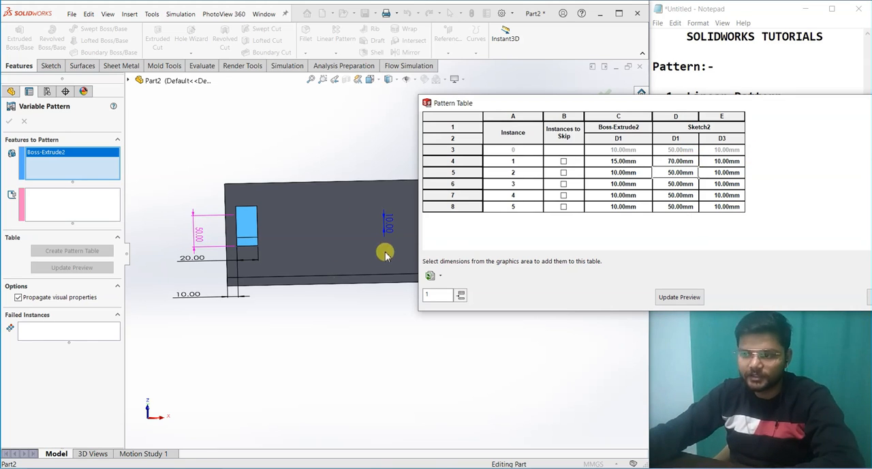
left_click(724, 161)
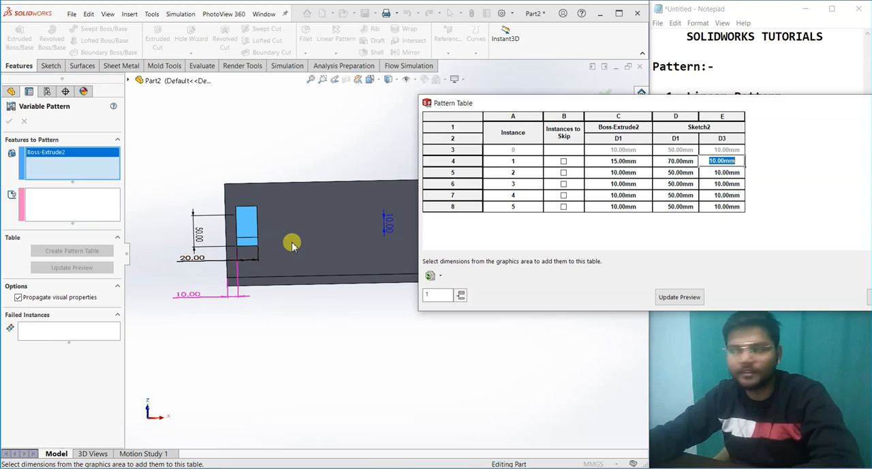
type("40")
key("Return")
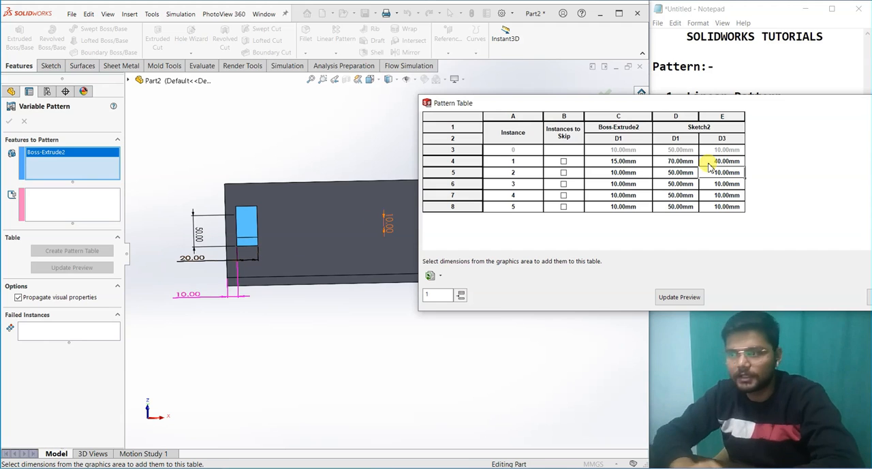
Step: For instance 2, set the boss depth to 20 mm, Sketch2 D1 to 90 mm and Sketch2 D3 to 70 mm
left_click(623, 172)
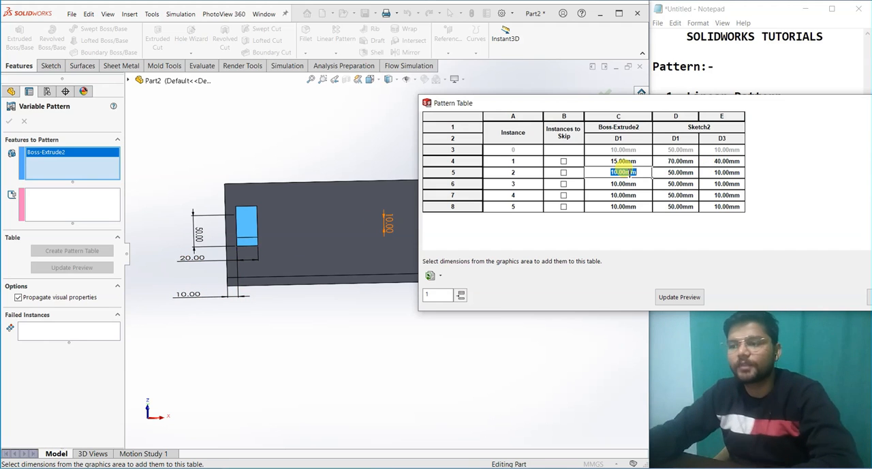
type("20")
key("Return")
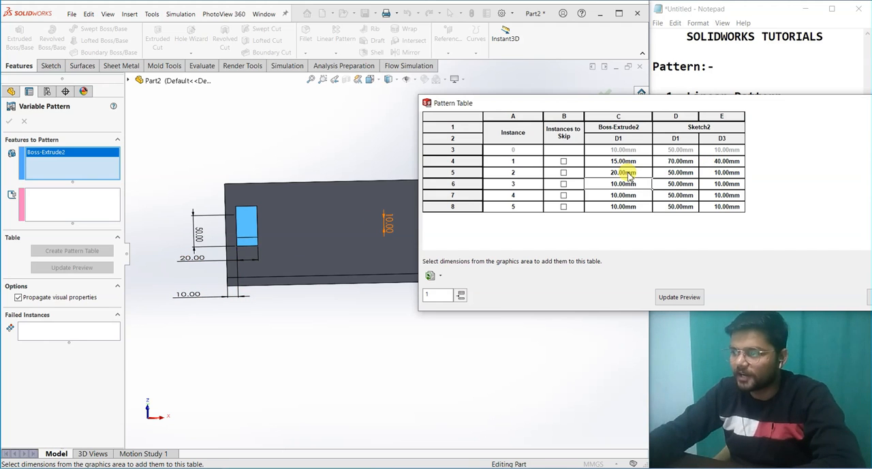
left_click(671, 172)
type("80")
key("Return")
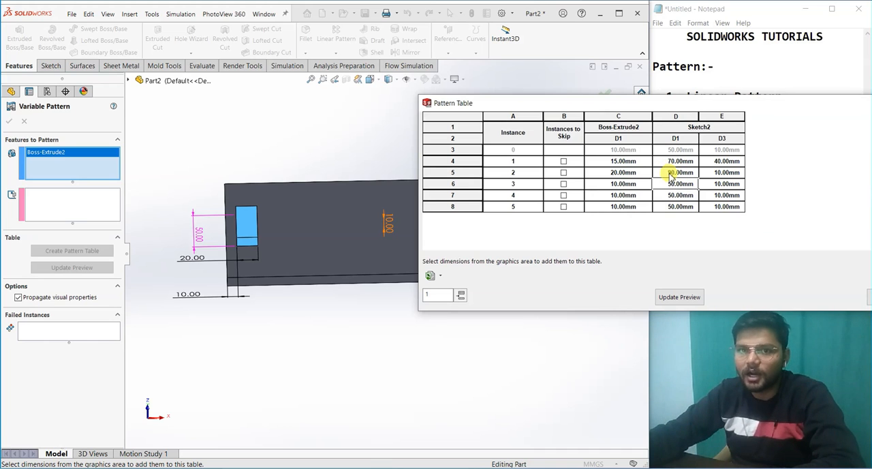
left_click(721, 173)
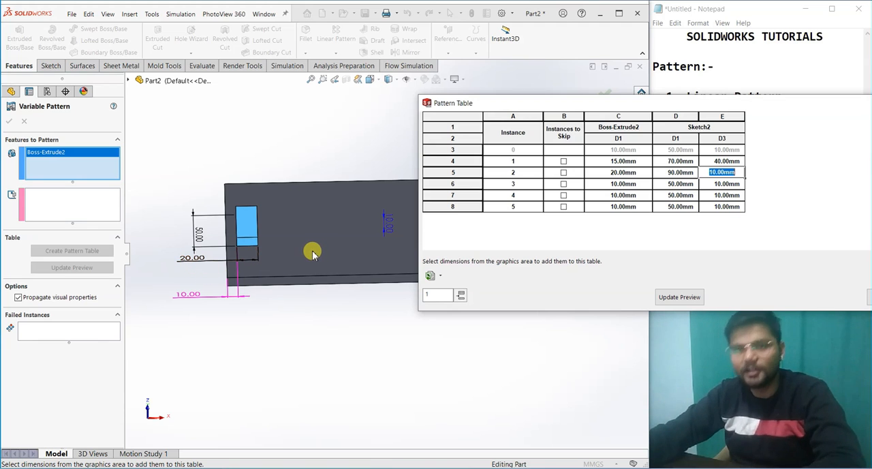
type("70")
key("Return")
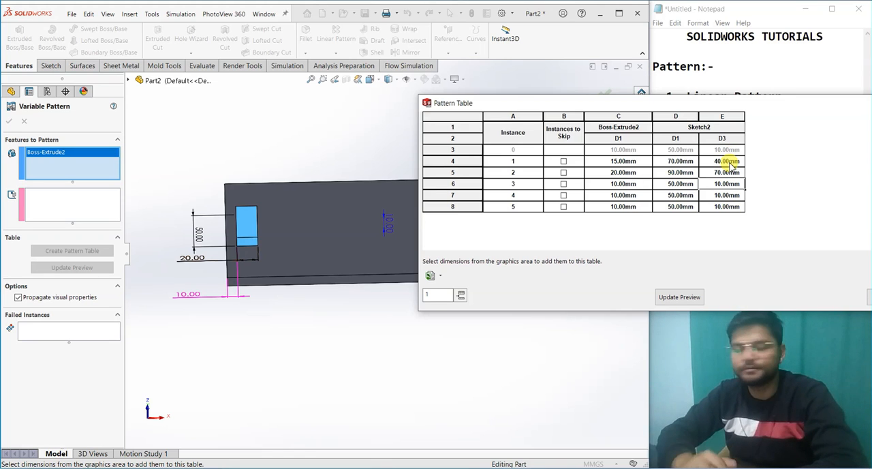
Step: For instance 3, set the boss depth to 25 mm, Sketch2 D1 to 110 mm and Sketch2 D3 to 100 mm
left_click(622, 183)
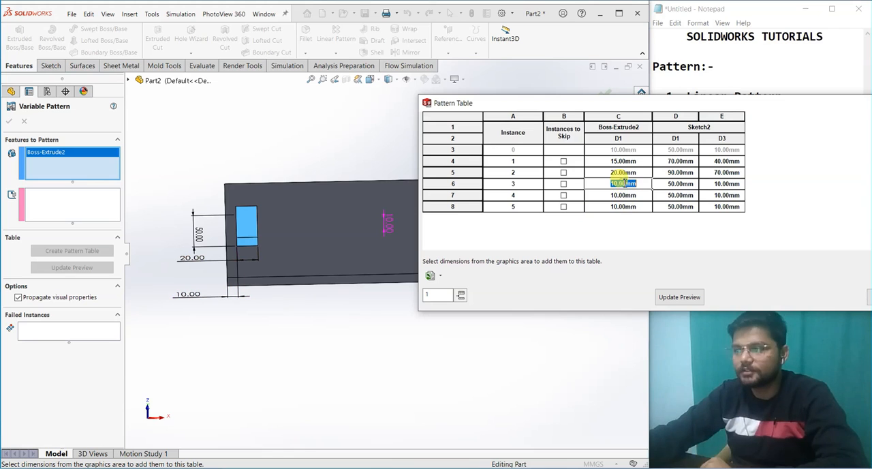
key("BackSpace")
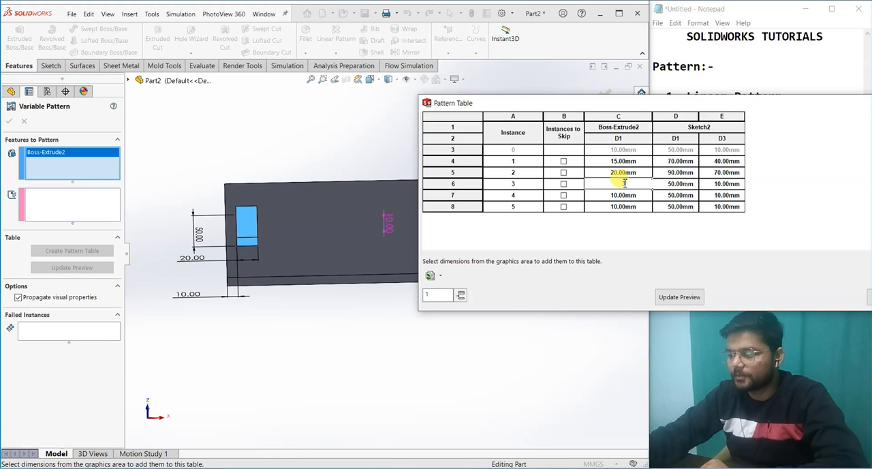
type("25")
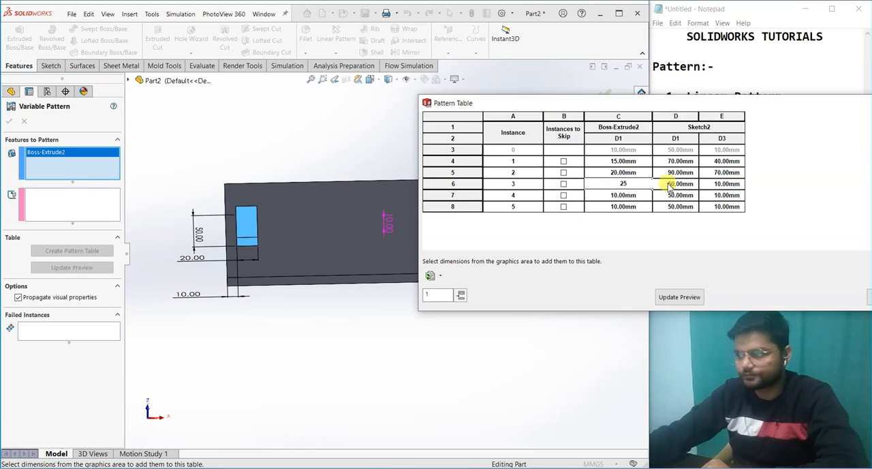
left_click(675, 183)
key("BackSpace")
type("110")
left_click(716, 183)
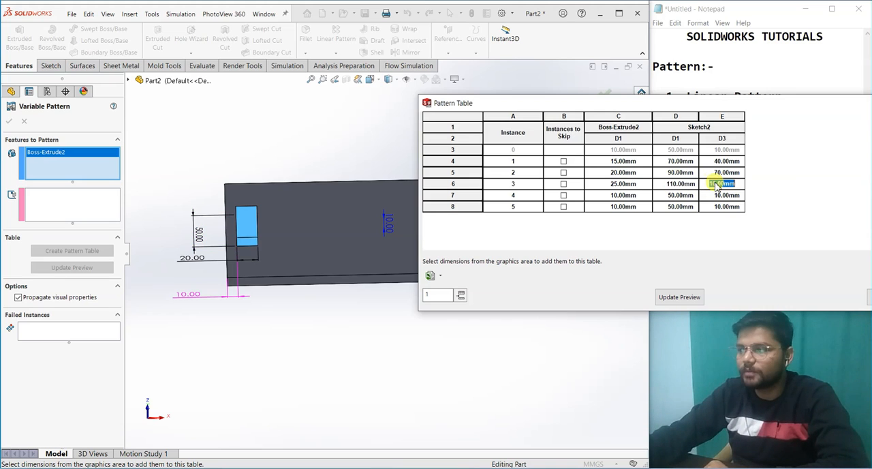
type("100")
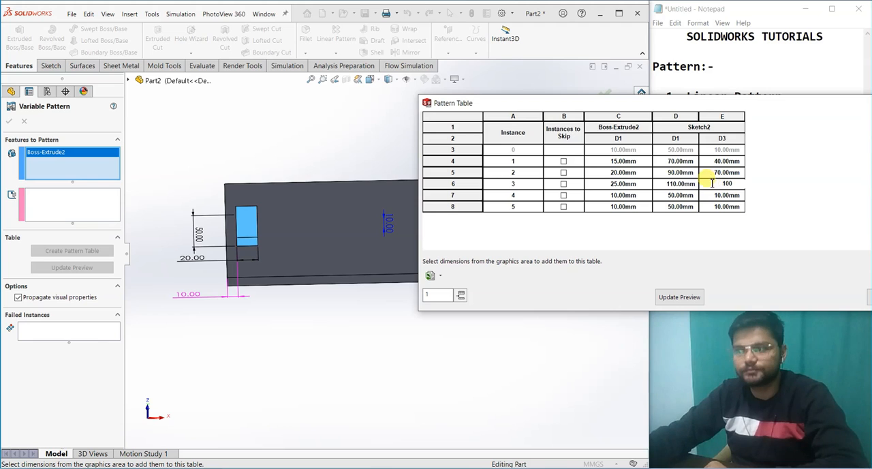
Step: For instance 4, set the boss depth to 30 mm, Sketch2 D1 to 130 mm and Sketch2 D3 to 130 mm
left_click(621, 196)
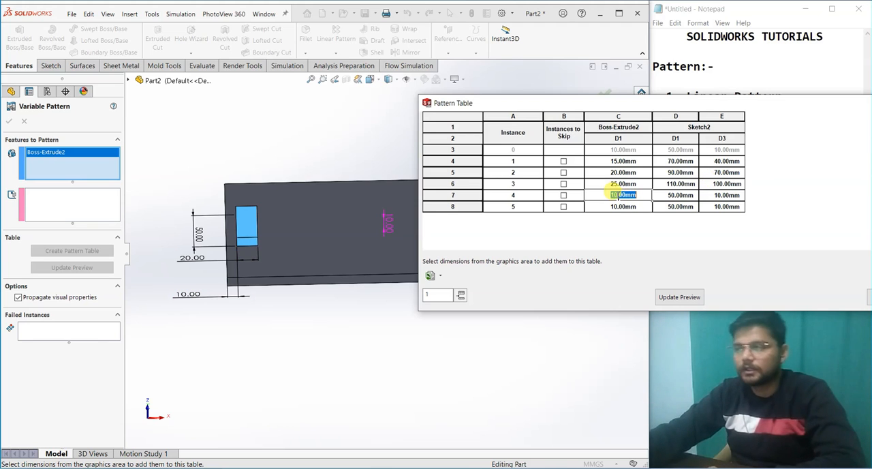
type("30")
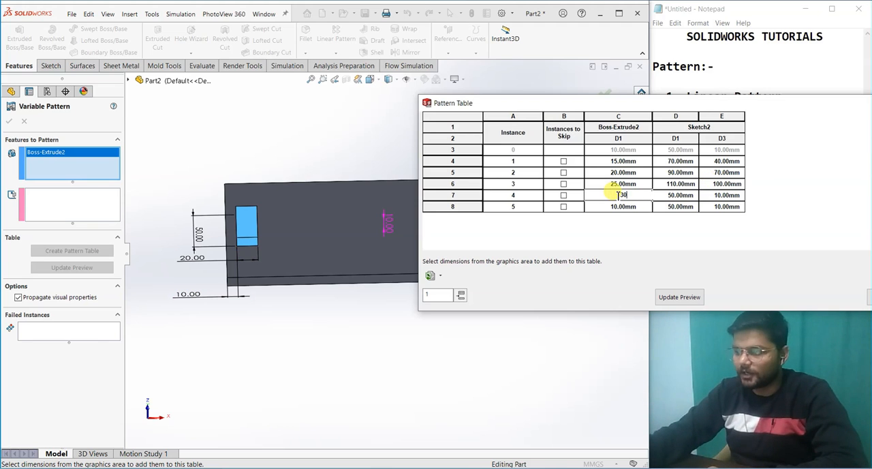
left_click(674, 195)
key("BackSpace")
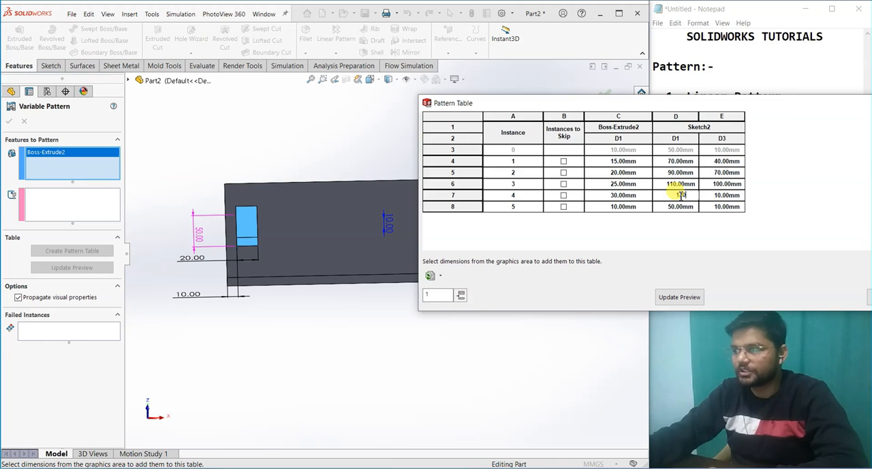
type("130")
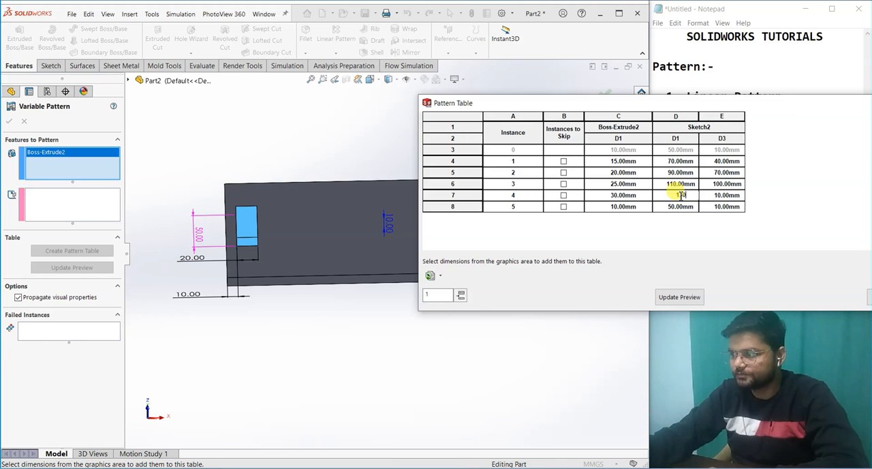
left_click(721, 194)
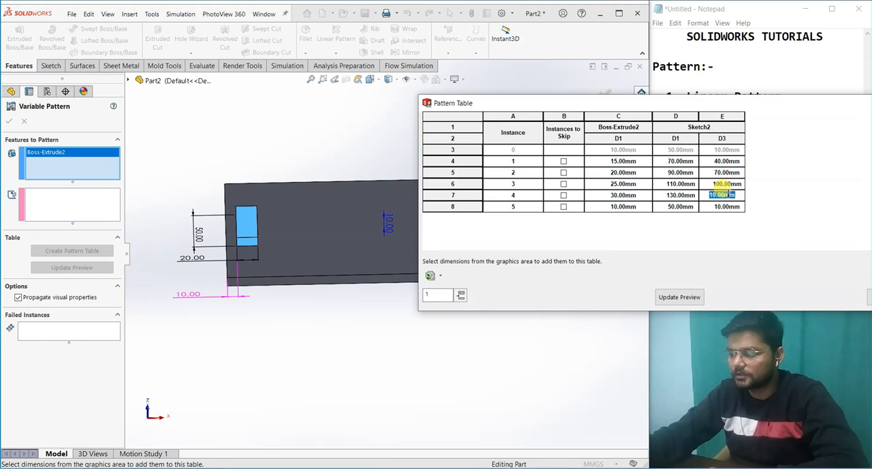
type("130")
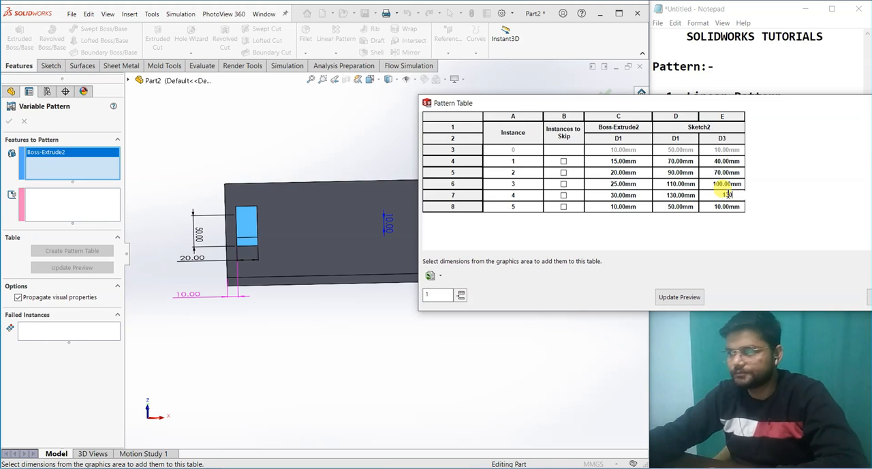
Step: For instance 5, set the boss depth to 35 mm, Sketch2 D1 to 150 mm and Sketch2 D3 to 160 mm
left_click(623, 208)
type("3")
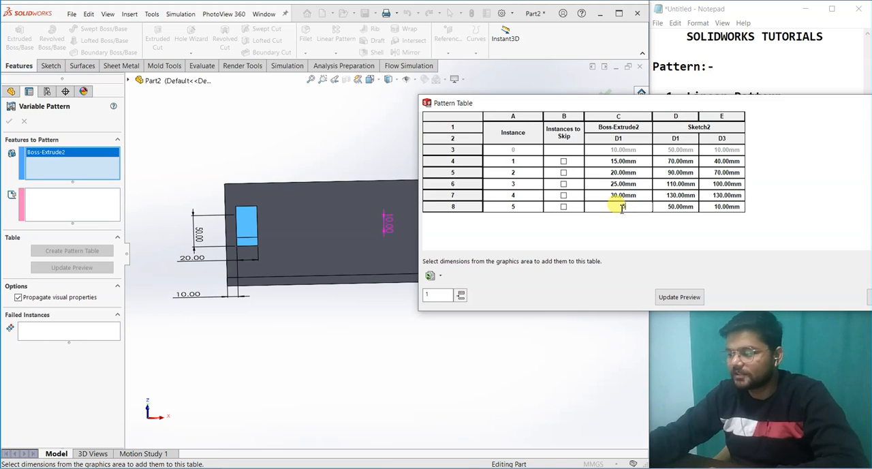
type("5")
left_click(674, 206)
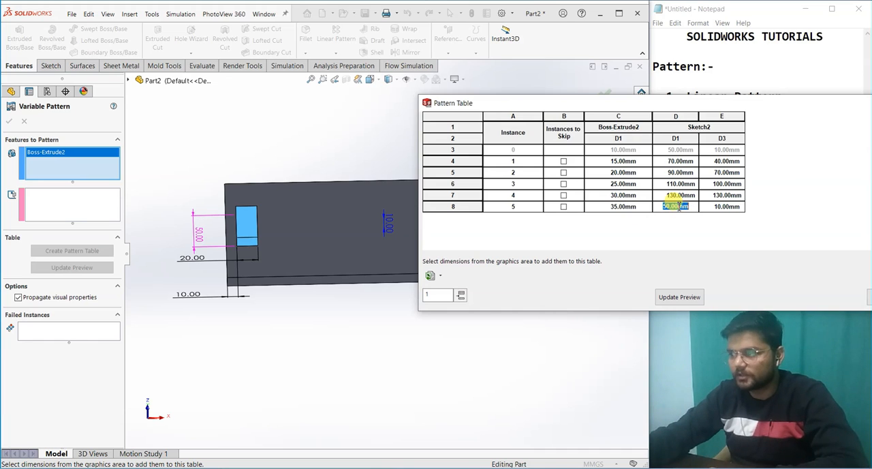
type("150")
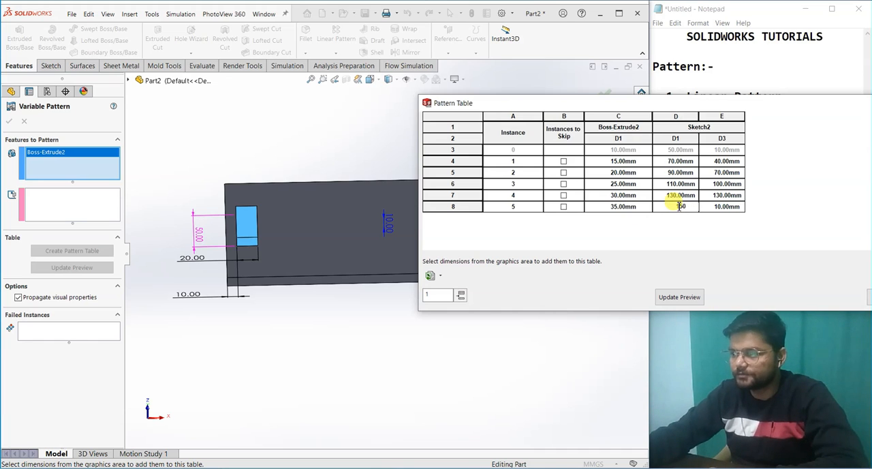
left_click(724, 208)
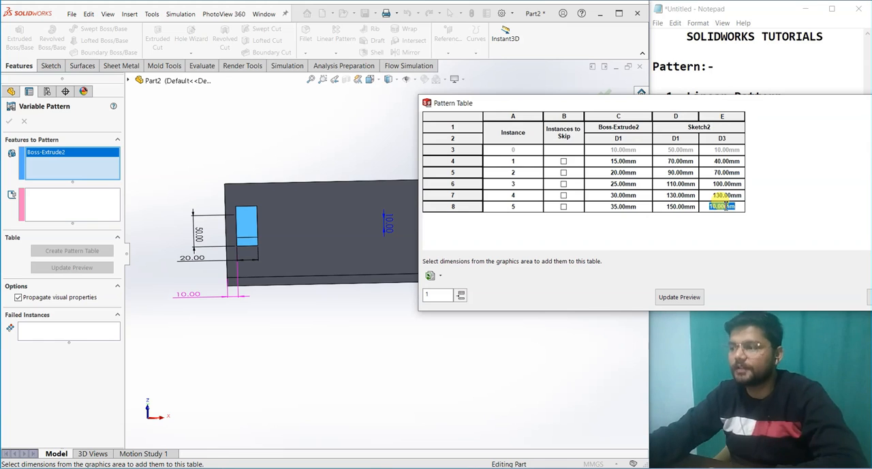
key("BackSpace")
type("160")
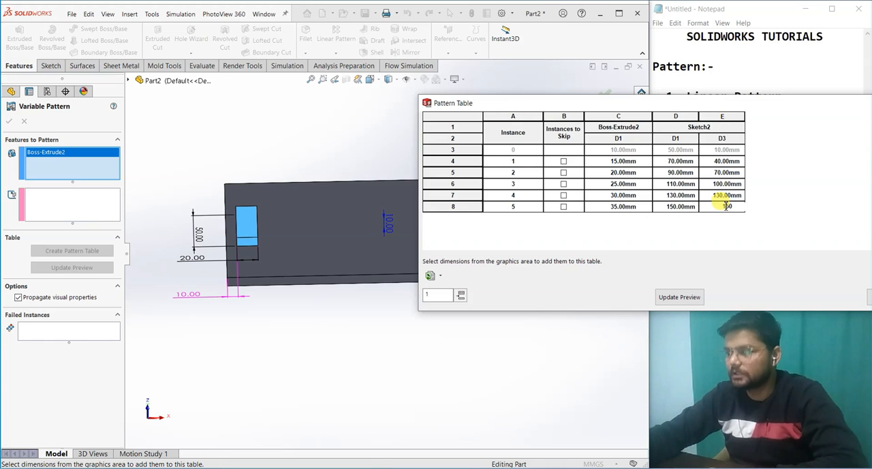
key("Return")
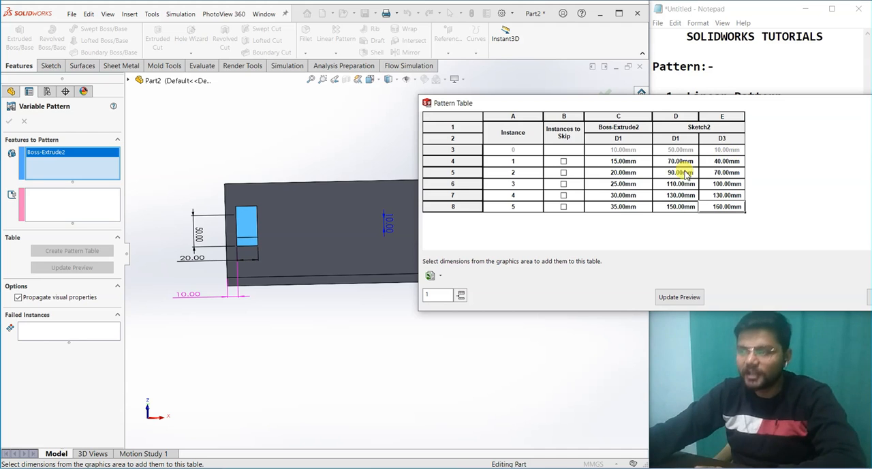
Step: Preview the pattern instances from the completed table and accept the pattern table
left_click(666, 298)
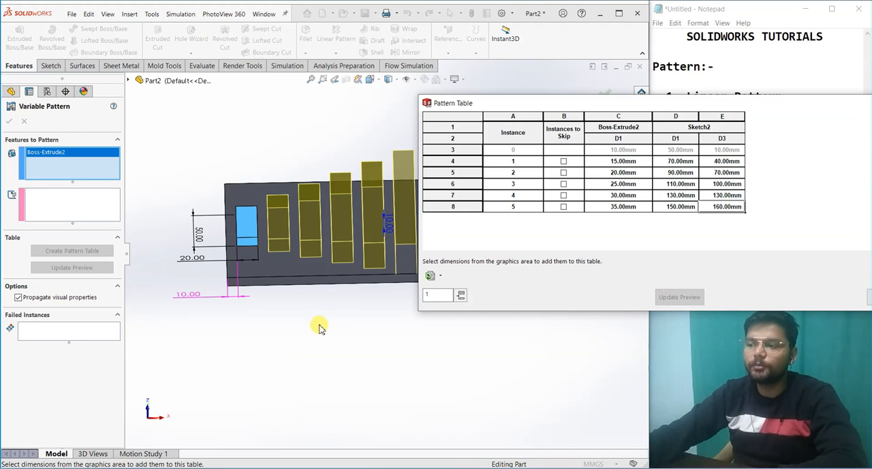
middle_click_drag(436, 336, 271, 400)
left_click_drag(706, 103, 541, 100)
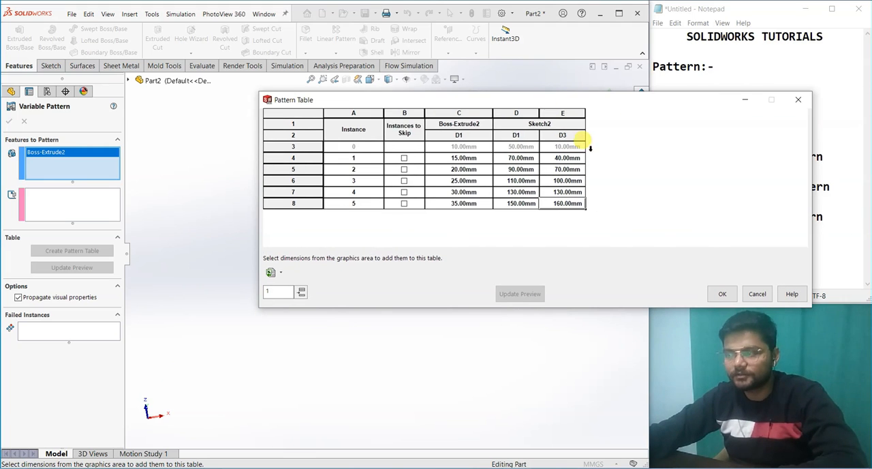
left_click(722, 293)
Step: Refresh the variable pattern's preview and create the pattern of the boss on the plate
middle_click_drag(449, 319, 466, 340)
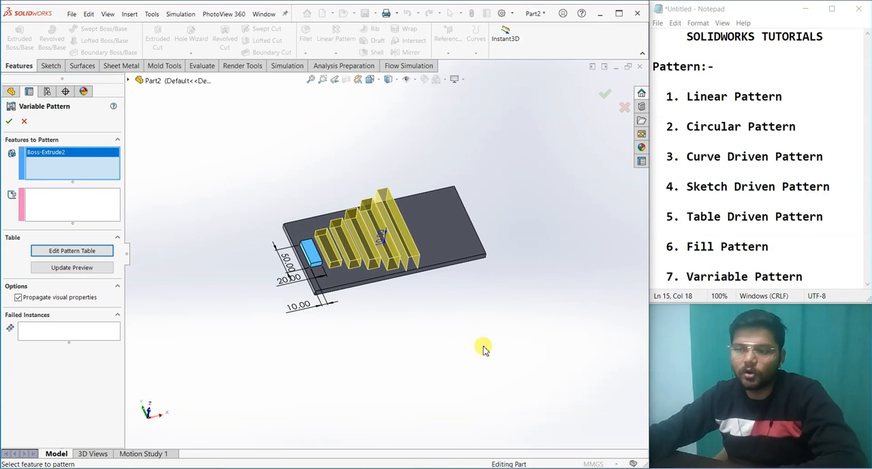
left_click(62, 270)
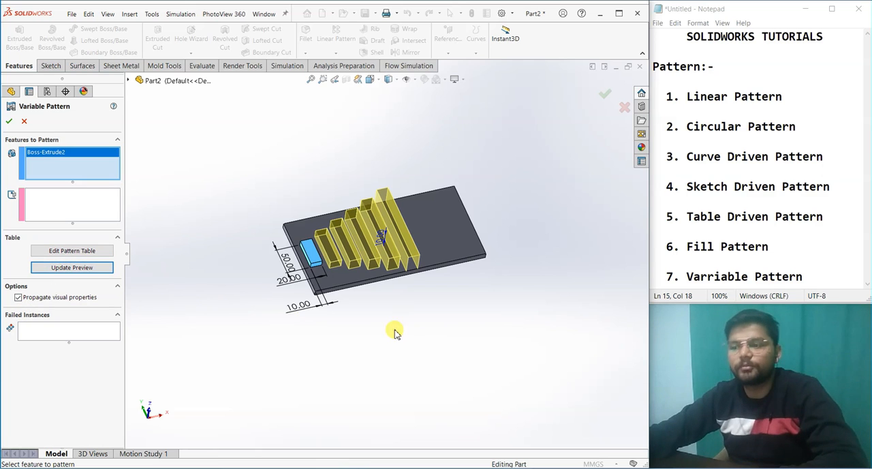
middle_click_drag(395, 331, 369, 304)
left_click(9, 121)
Step: Examine the varying heights, lengths and spacing of the patterned bosses in the bottom view and in an end view of the plate
middle_click_drag(399, 272, 381, 171)
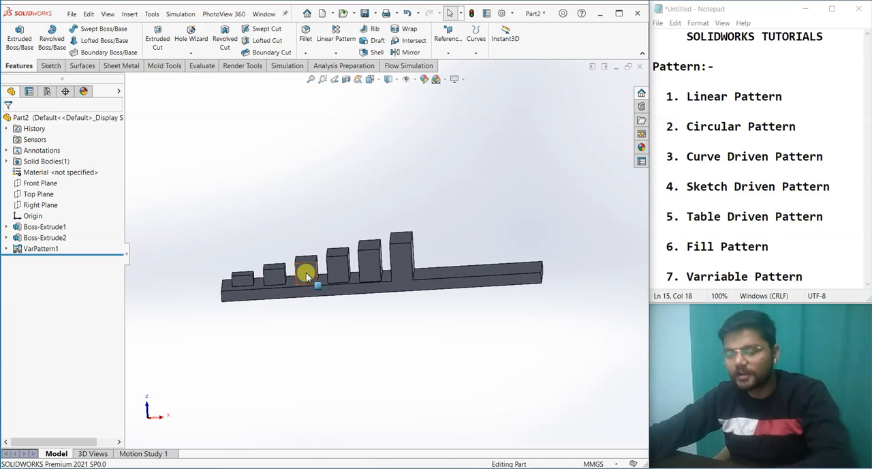
key("space")
left_click(289, 309)
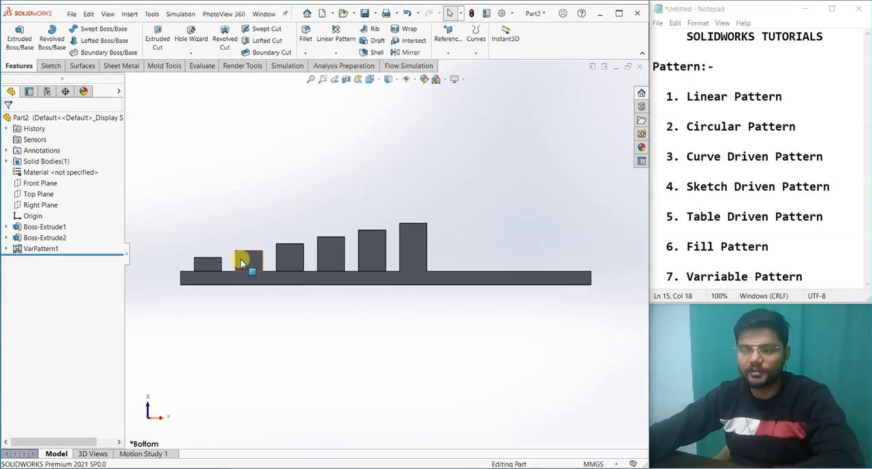
key("f")
middle_click_drag(334, 309, 443, 306)
key("space")
left_click(381, 312)
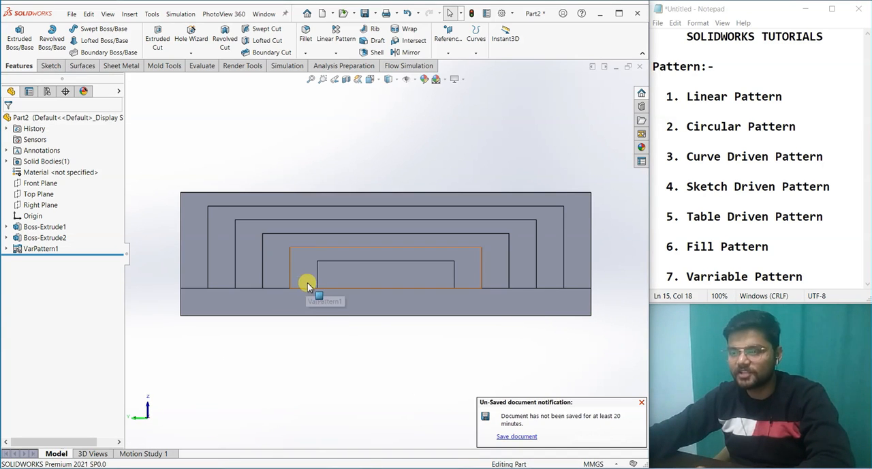
scroll(352, 351, "up", 3)
middle_click_drag(449, 358, 326, 338)
key("space")
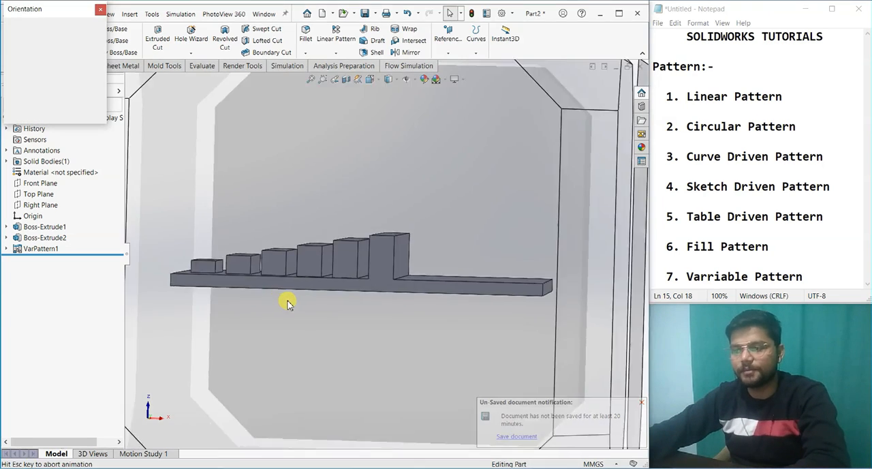
left_click(293, 306)
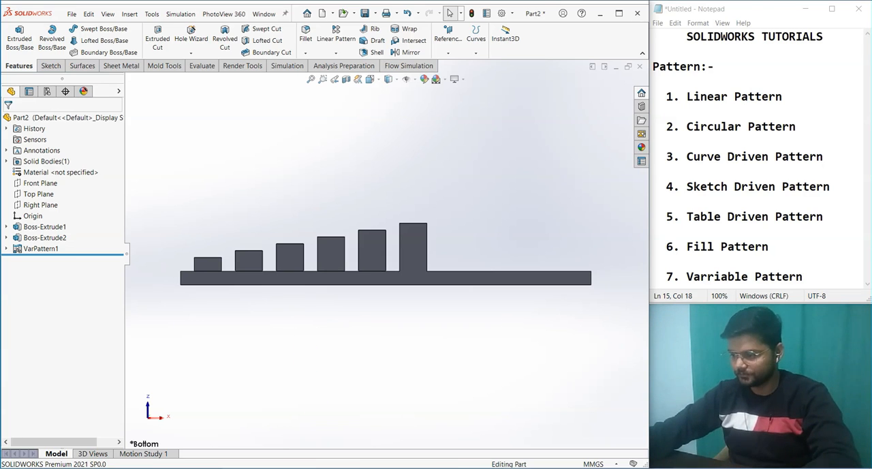
left_click(327, 468)
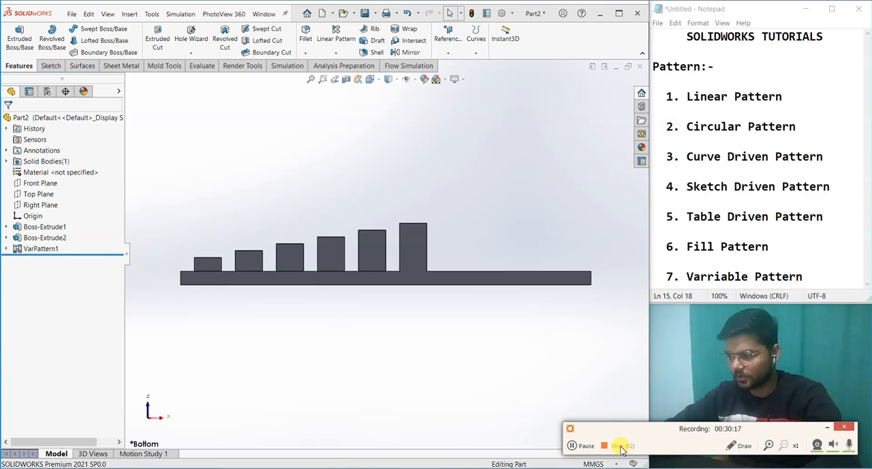